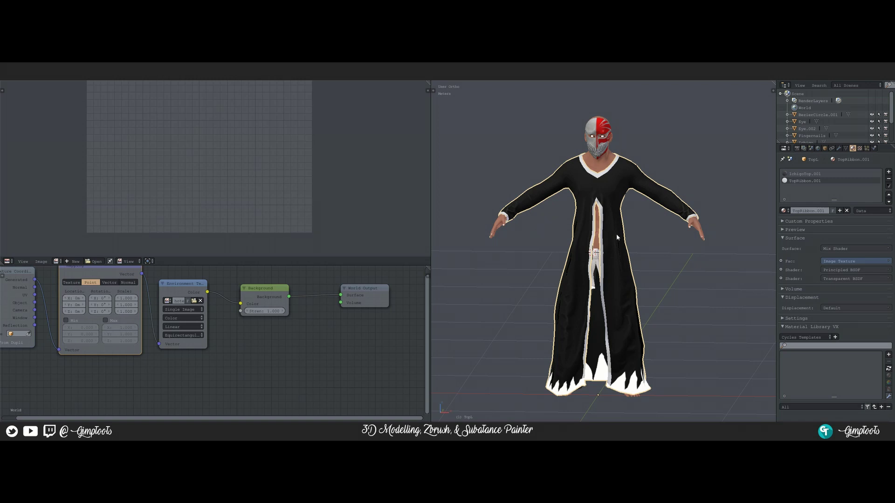
Preview the character in rendered shading within a border region and inspect the robe from the front and back.
scroll(625, 236, up, 5)
scroll(662, 237, down, 4)
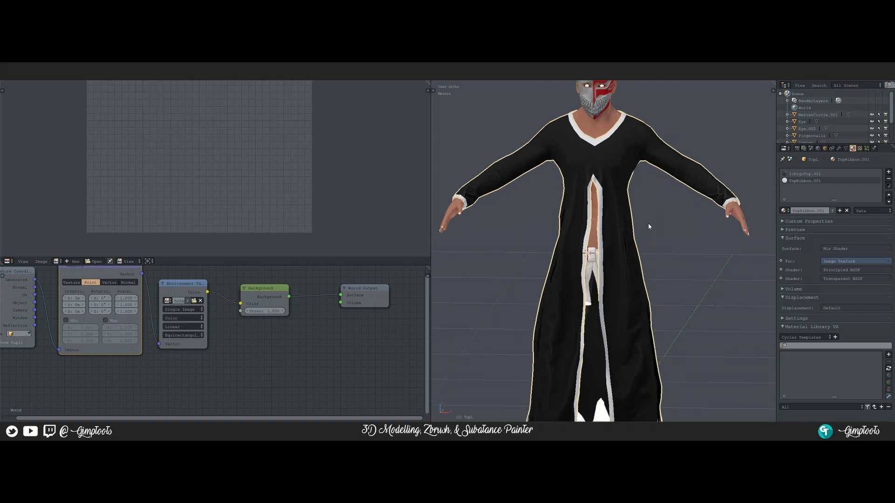
mouse_move(655, 226)
middle_down()
mouse_move(641, 238)
mouse_move(667, 230)
mouse_move(653, 229)
middle_up()
scroll(647, 239, up, 3)
scroll(666, 231, down, 3)
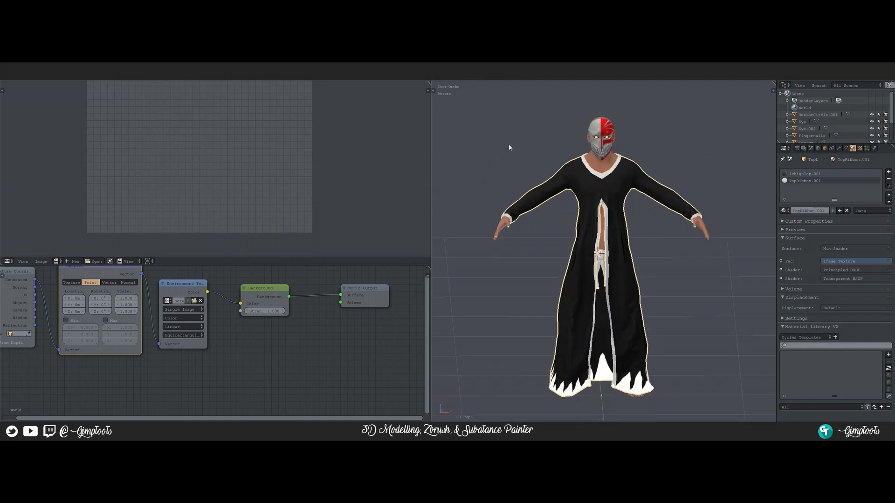
key(b)
drag(500, 126, 716, 368)
key(z)
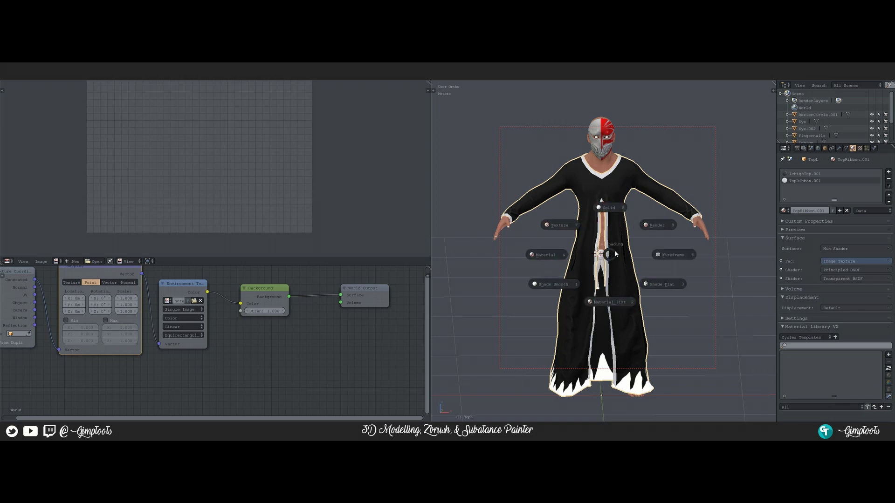
click(649, 226)
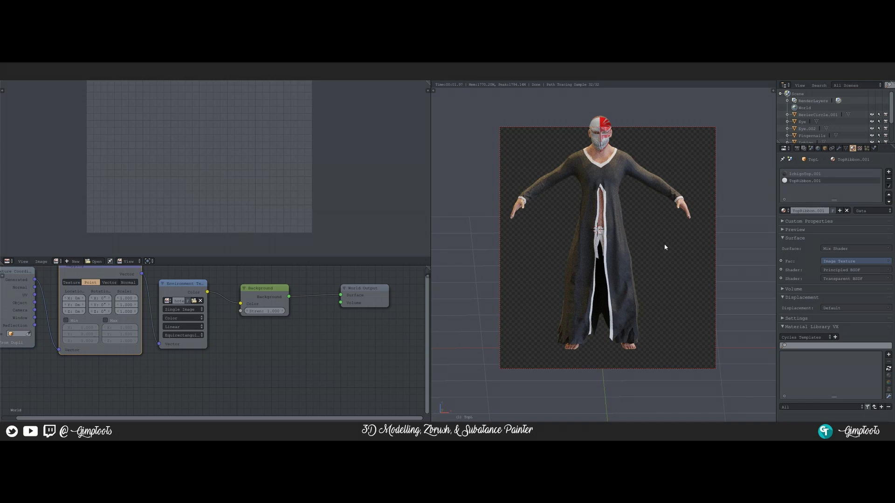
middle_drag(665, 246, 502, 246)
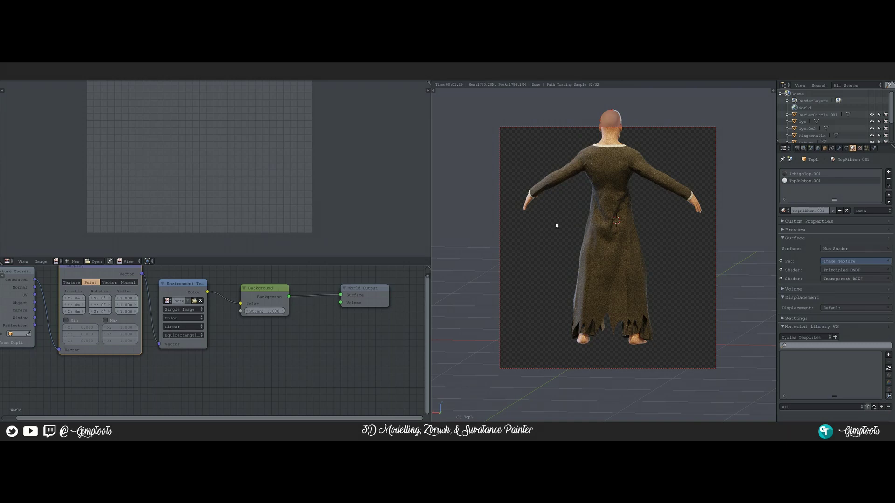
Return to solid shading and examine the retopologized robe's wireframe from the front.
key(z)
click(598, 225)
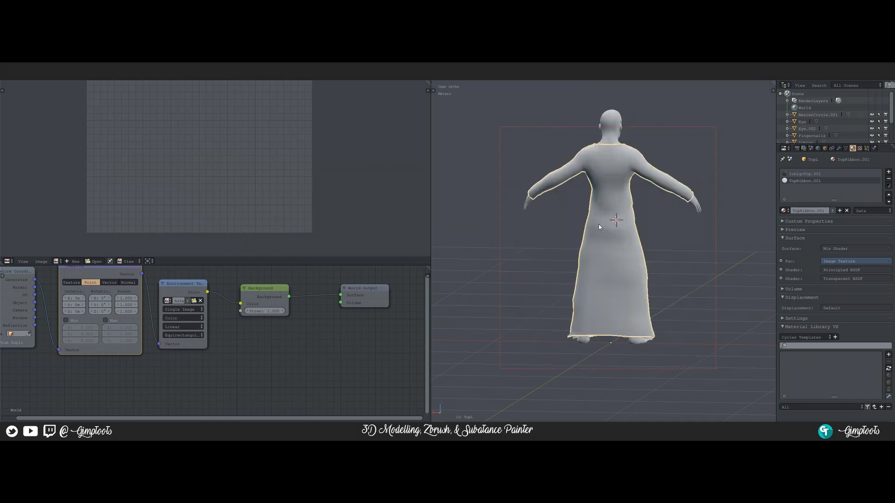
key(z)
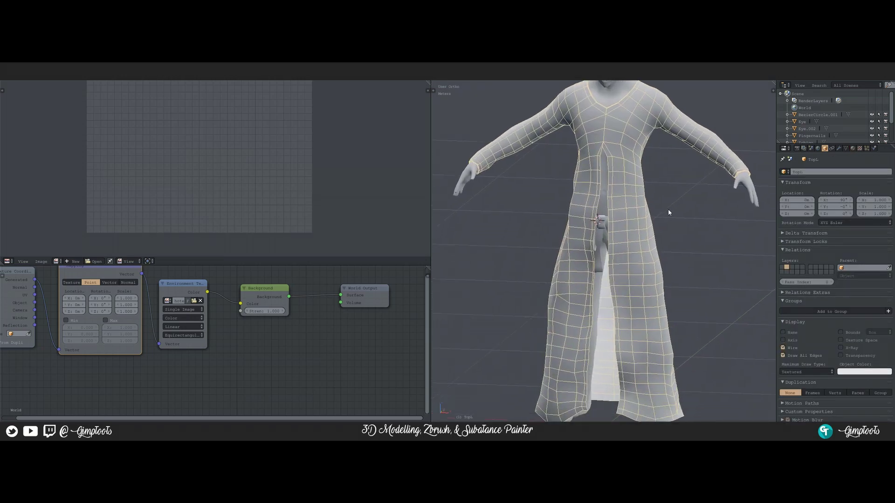
middle_drag(647, 204, 623, 142)
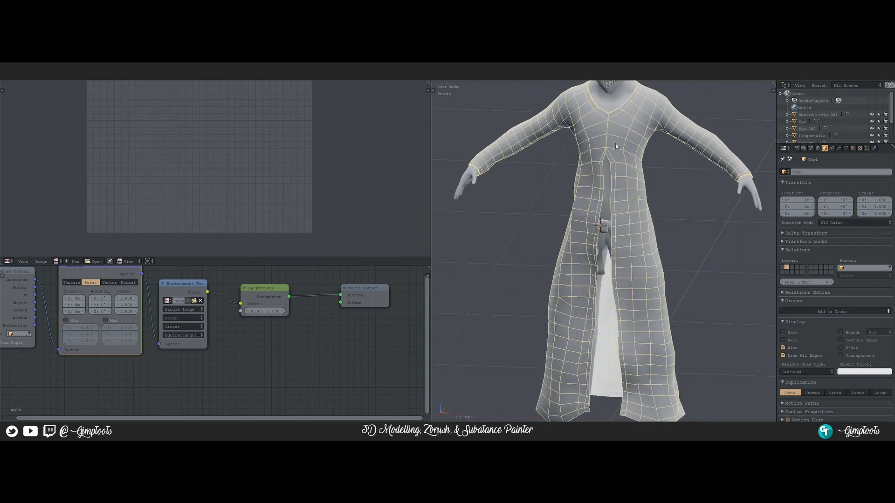
Take the robe out of view and display the pants with Wire and Draw All Edges enabled.
key(Delete)
scroll(634, 226, up, 3)
right_click(643, 279)
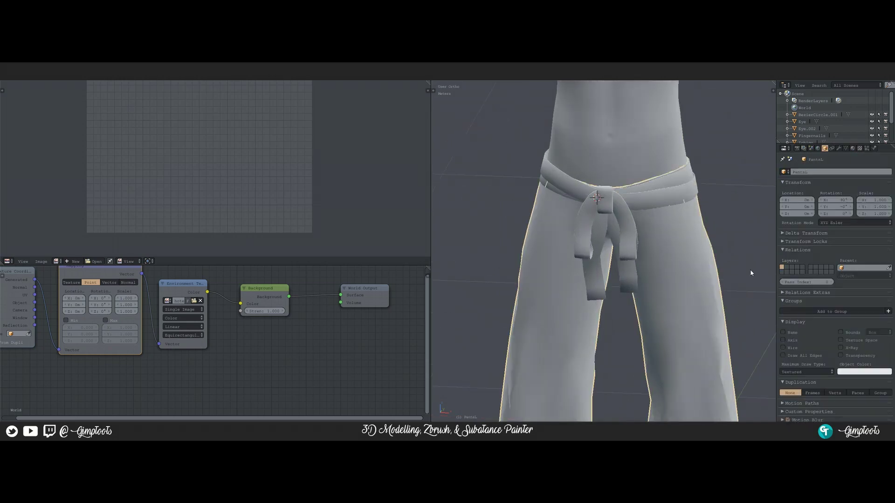
click(783, 347)
click(783, 356)
scroll(731, 319, down, 3)
mouse_move(732, 318)
middle_down()
mouse_move(572, 281)
mouse_move(464, 279)
mouse_move(479, 256)
mouse_move(643, 282)
middle_up()
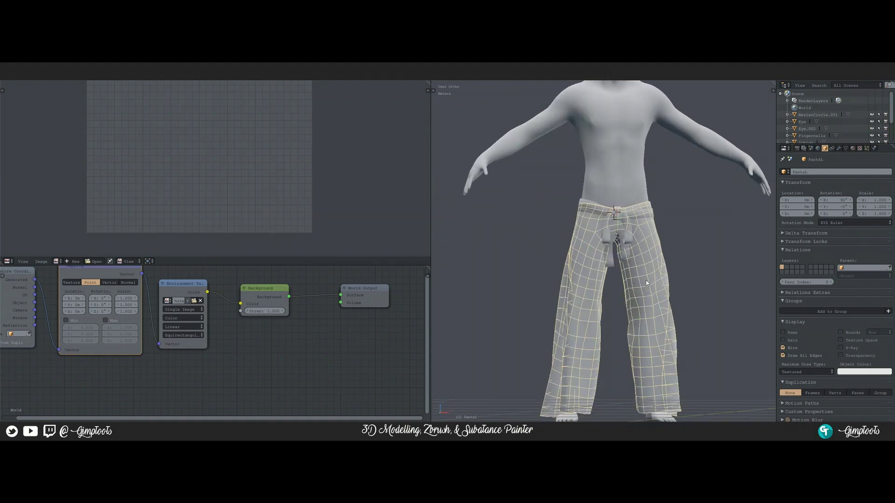
Switch to Marvelous Designer and select all the robe's front and back pattern pieces, leaving out the bottoms.
key(alt+Tab)
key(alt+Tab)
scroll(250, 244, up, 3)
scroll(618, 246, down, 2)
scroll(618, 245, down, 5)
middle_drag(643, 261, 593, 235)
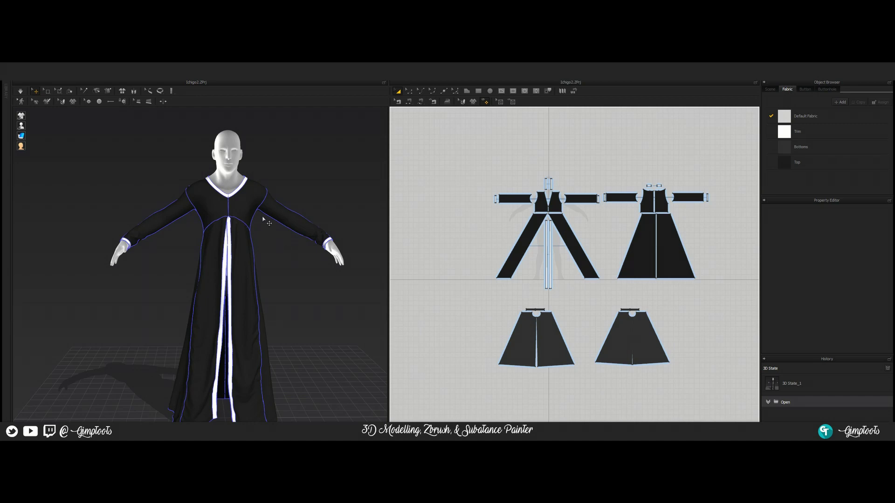
drag(468, 170, 731, 301)
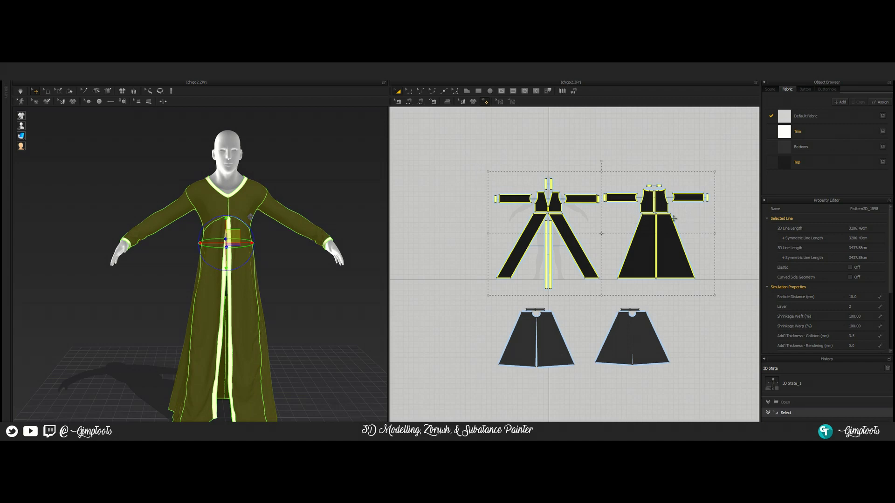
Export the selected draped robe as tutorialtop.obj with Single Object, Unweld, Thin, Unified UV Coordinates and cm scale.
click(22, 75)
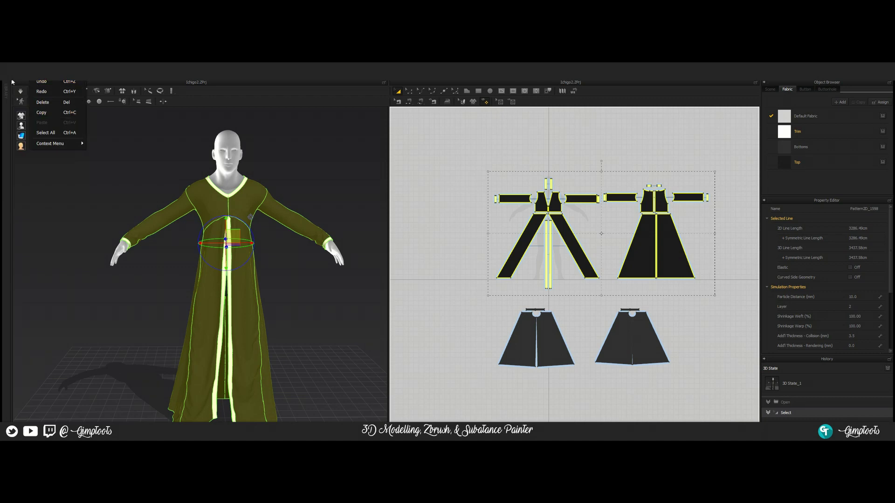
mouse_move(43, 162)
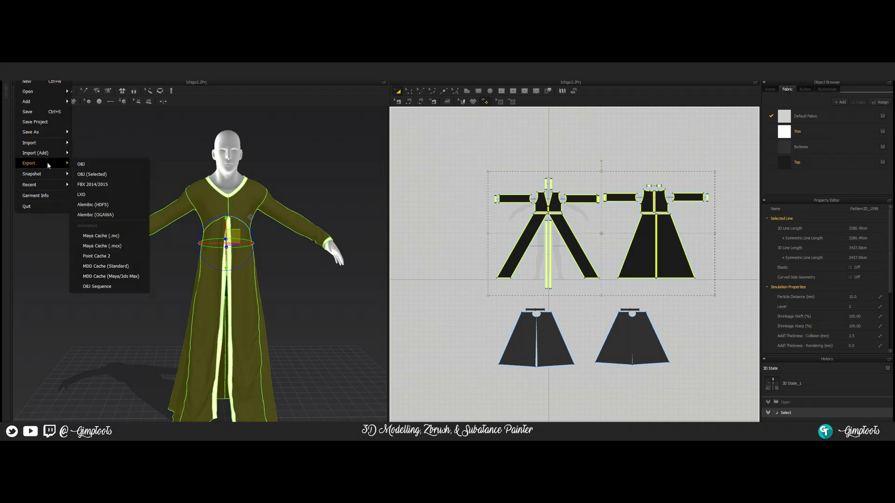
click(91, 174)
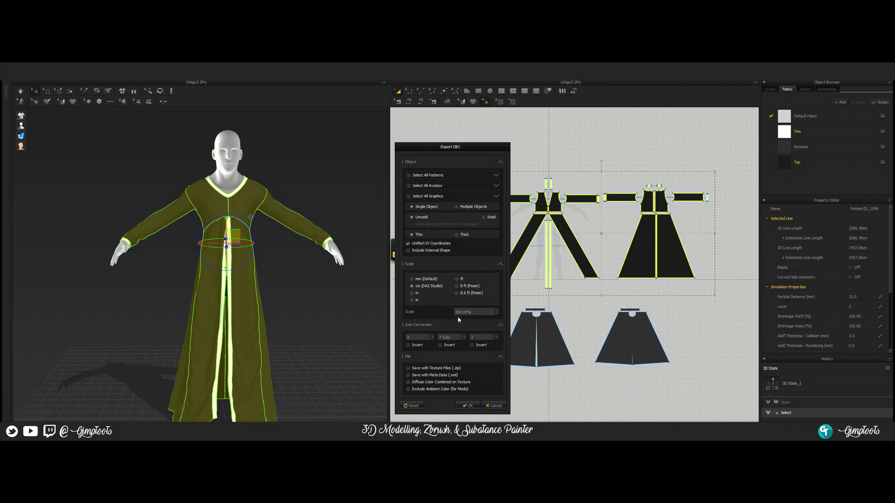
click(469, 406)
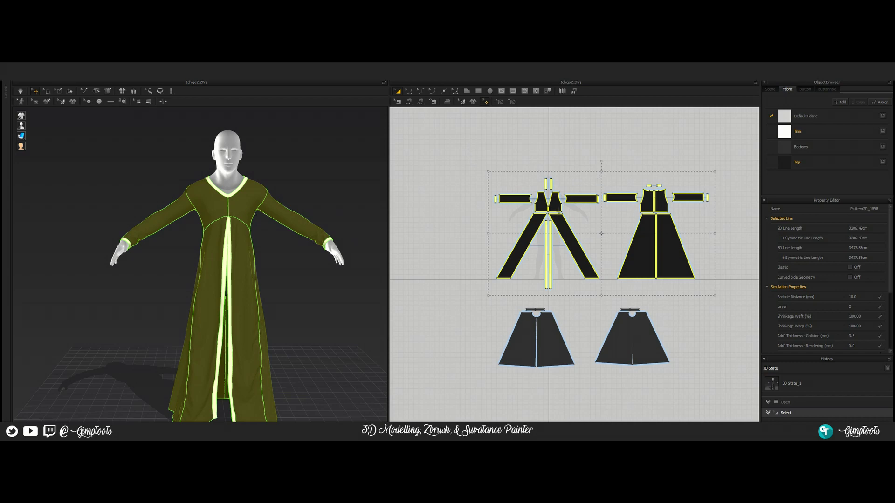
Lay the selected robe patterns flat with Reset 2D Arrangement (Selected).
right_click(246, 210)
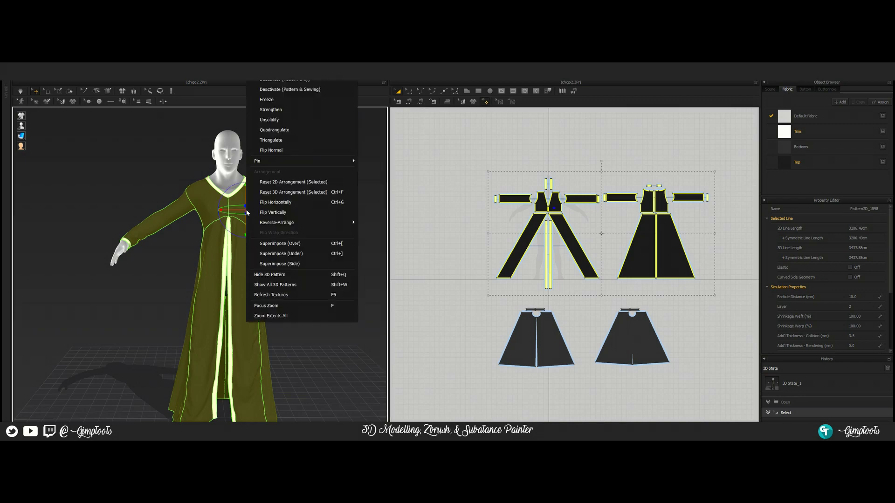
click(268, 181)
scroll(233, 256, down, 5)
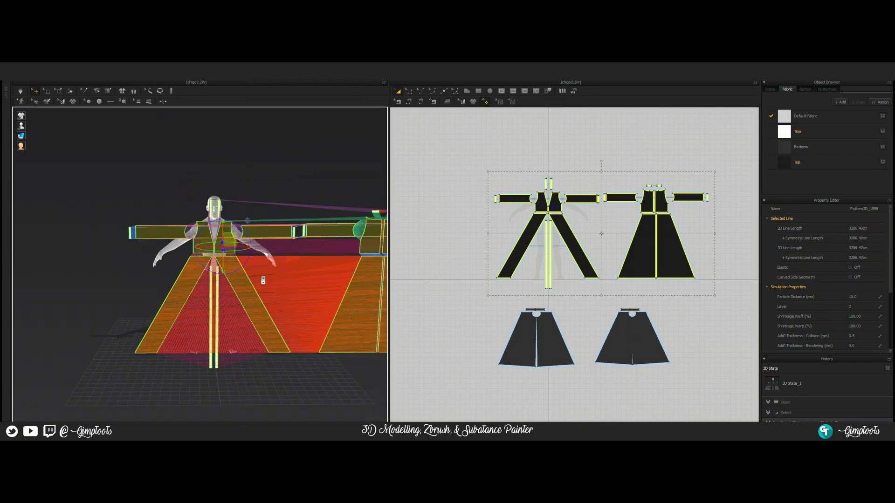
Export the flattened robe patterns as tutorialflat.obj with Single Object, Unweld, Thin, Unified UV Coordinates and cm scale.
click(23, 81)
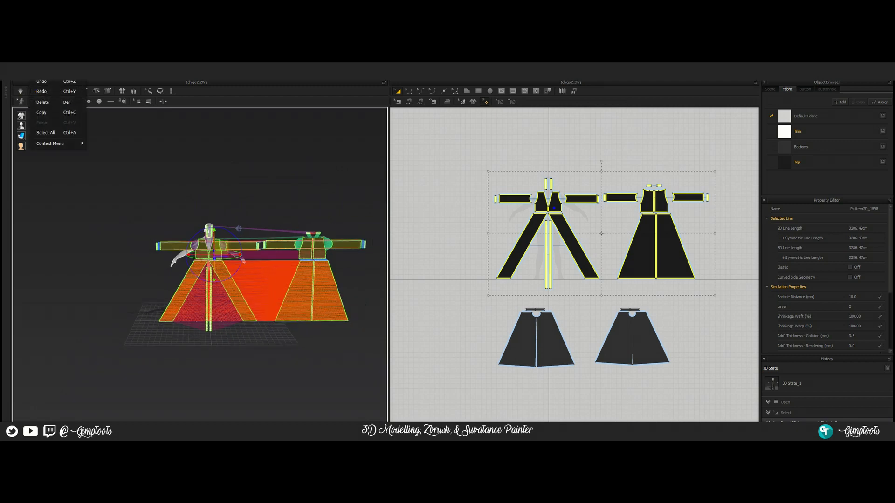
mouse_move(29, 157)
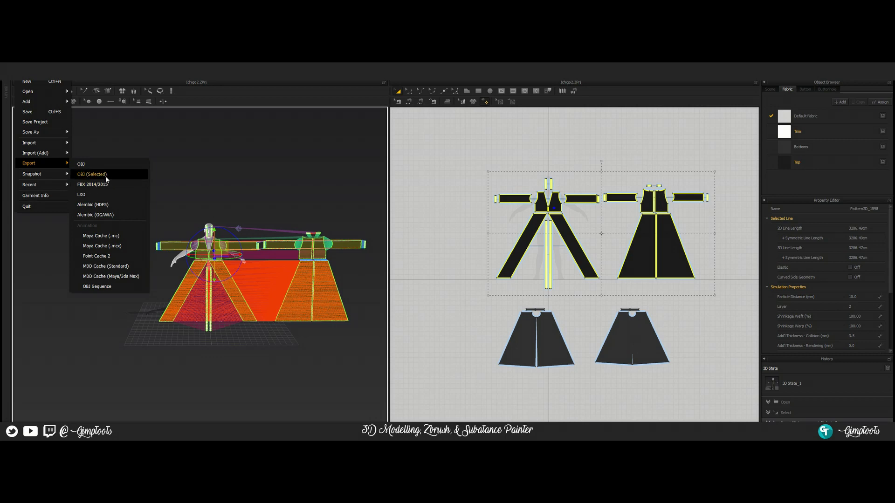
click(104, 175)
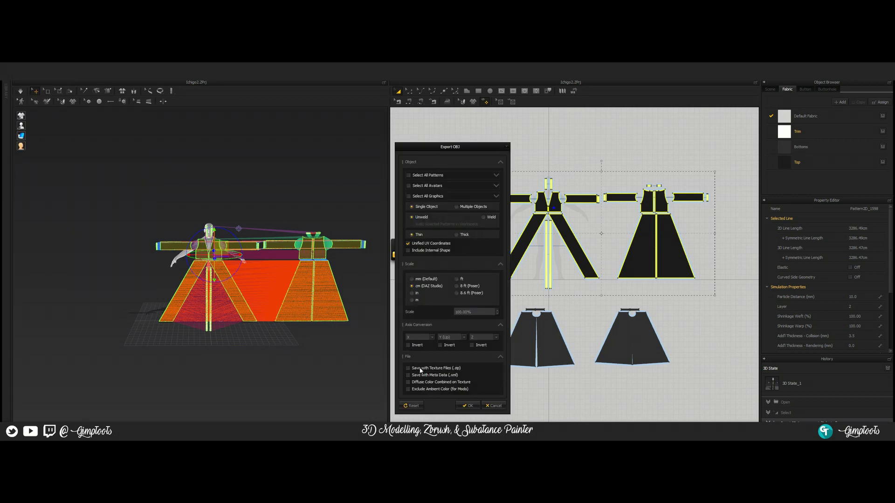
click(467, 405)
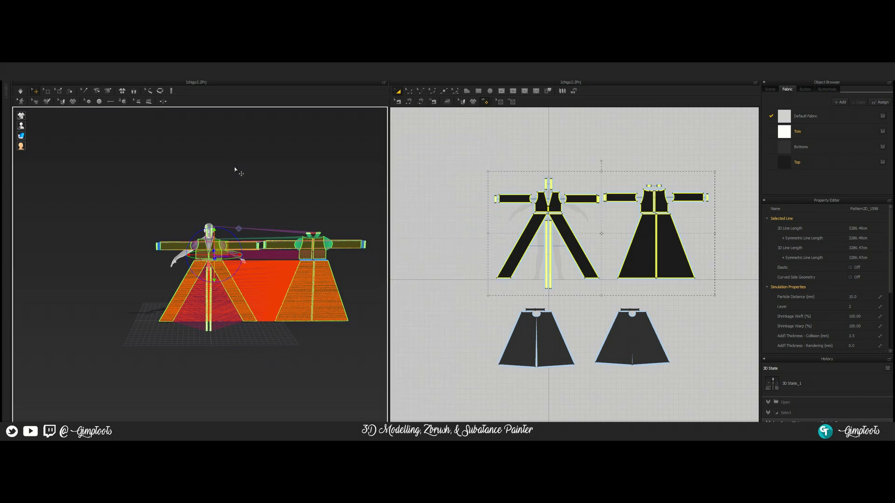
Switch to Blender and start a new empty file.
key(alt+Tab)
key(alt+Tab)
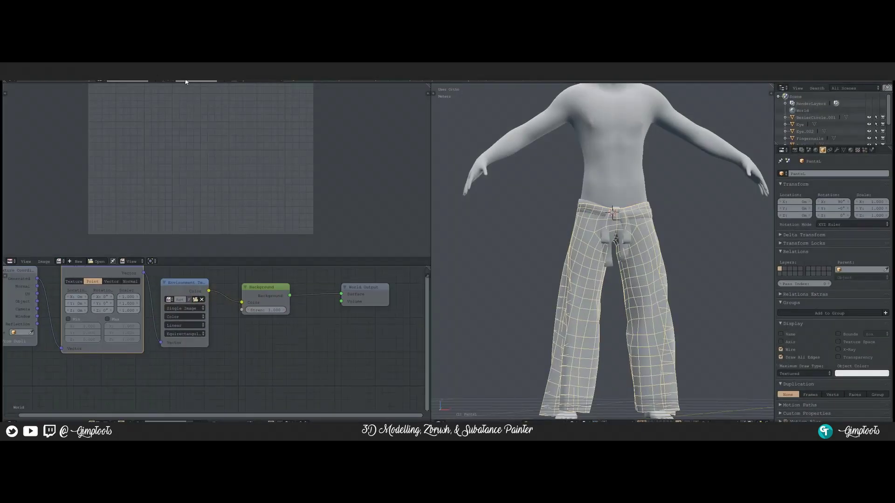
click(26, 83)
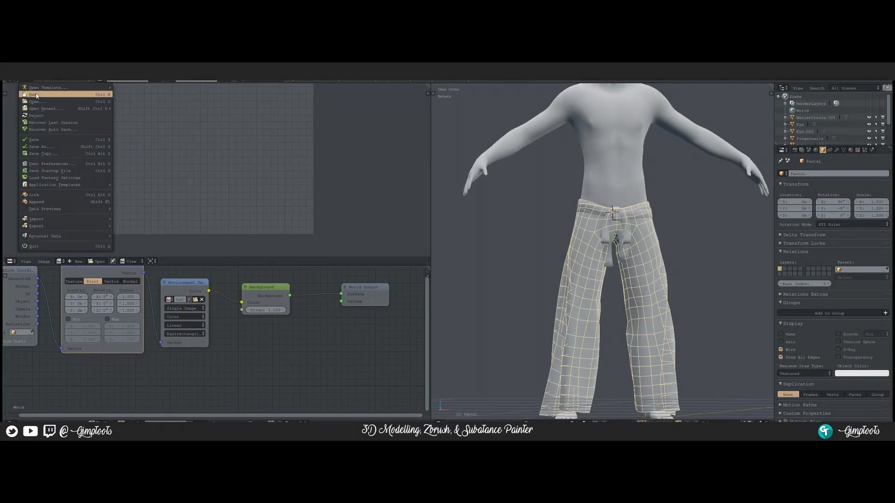
click(37, 94)
key(Return)
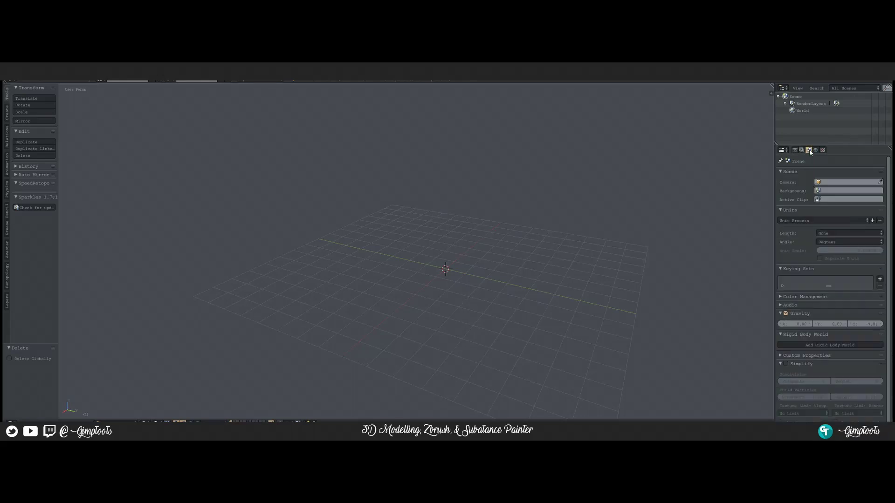
Apply the Centimeters unit preset to the scene and extend the viewport's clipping end distance.
click(794, 220)
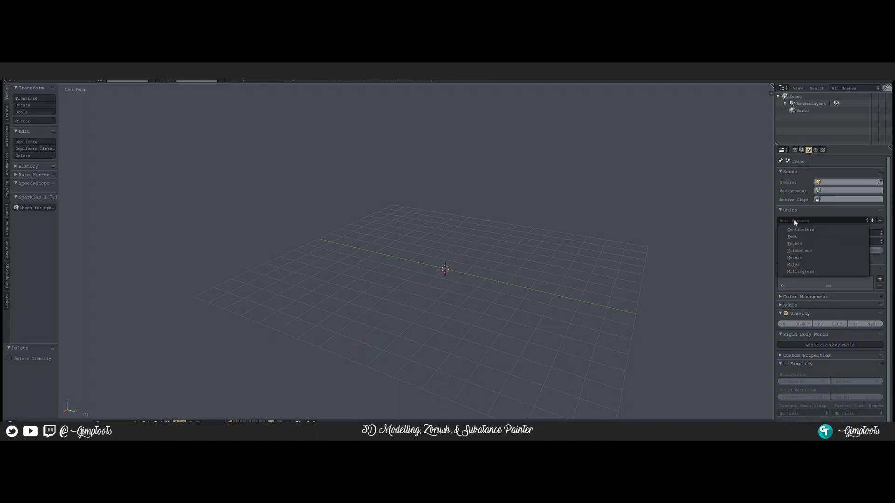
click(800, 230)
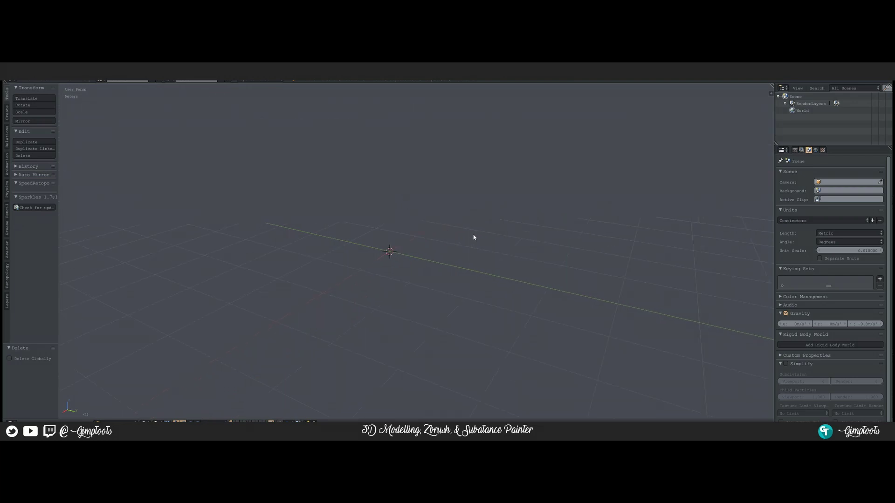
key(n)
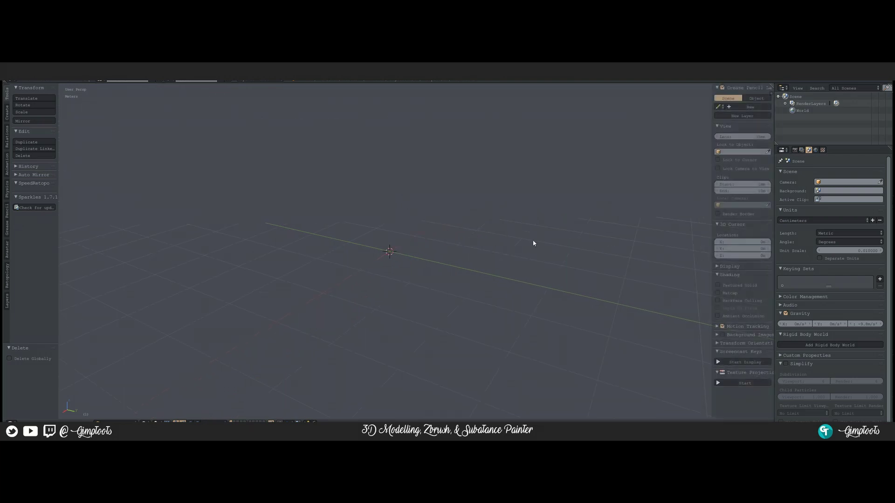
click(749, 191)
text(1)
middle_drag(468, 226, 446, 283)
Import the draped robe from tutorialtop.obj as a Wavefront OBJ.
click(29, 80)
mouse_move(94, 218)
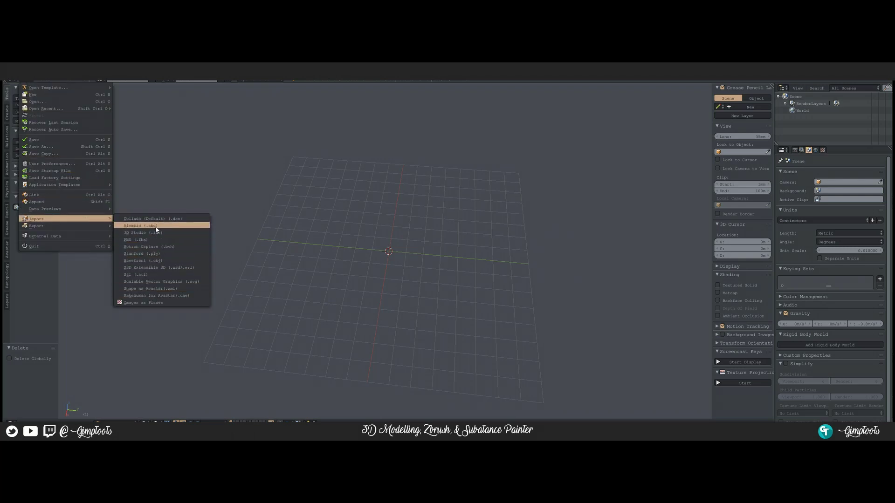
click(145, 260)
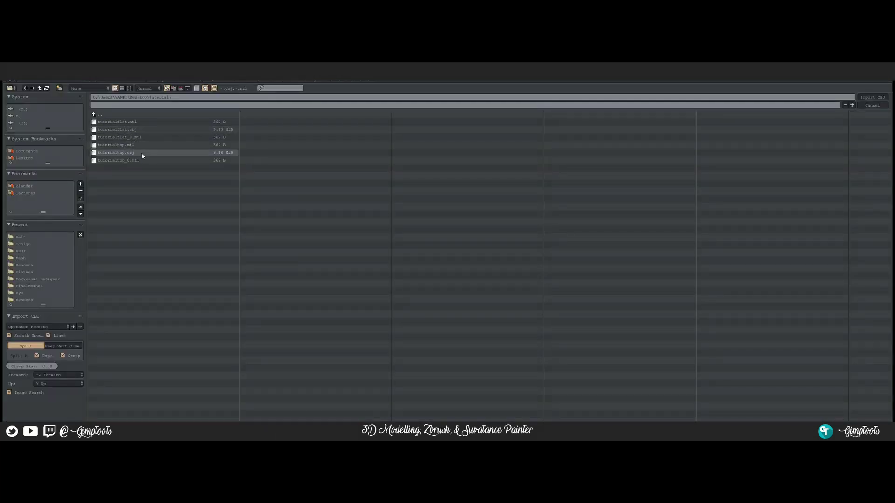
click(124, 153)
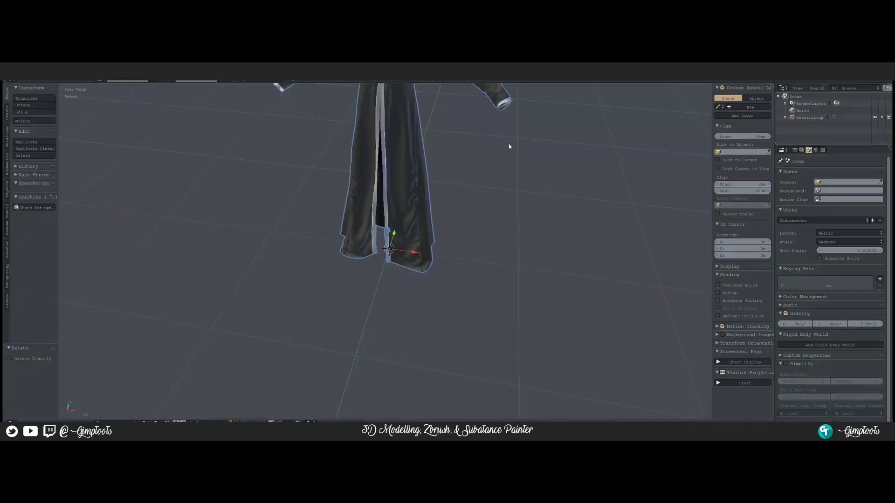
Select the imported robe and examine its mesh density in wireframe shading.
shift+middle_drag(478, 155, 456, 190)
right_click(422, 152)
middle_drag(436, 161, 445, 251)
scroll(429, 169, up, 2)
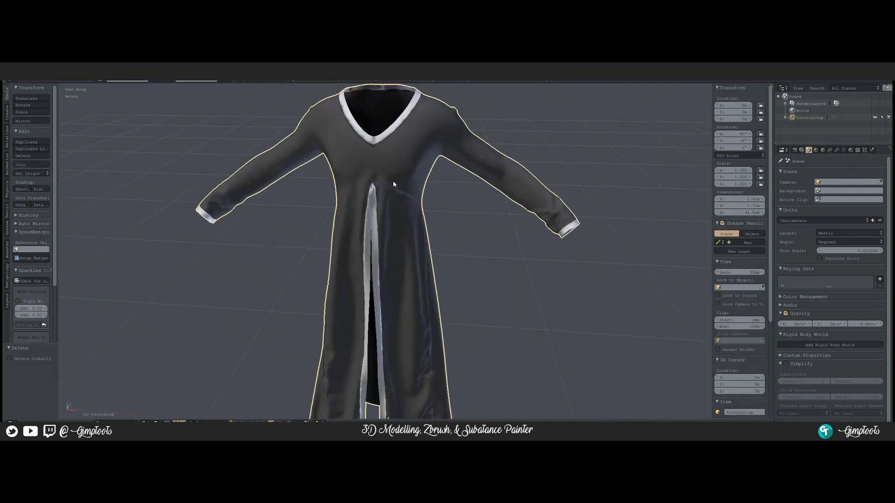
key(z)
click(448, 160)
mouse_move(424, 167)
middle_down()
mouse_move(448, 166)
mouse_move(421, 161)
mouse_move(418, 150)
mouse_move(425, 176)
mouse_move(432, 158)
middle_up()
scroll(422, 166, down, 2)
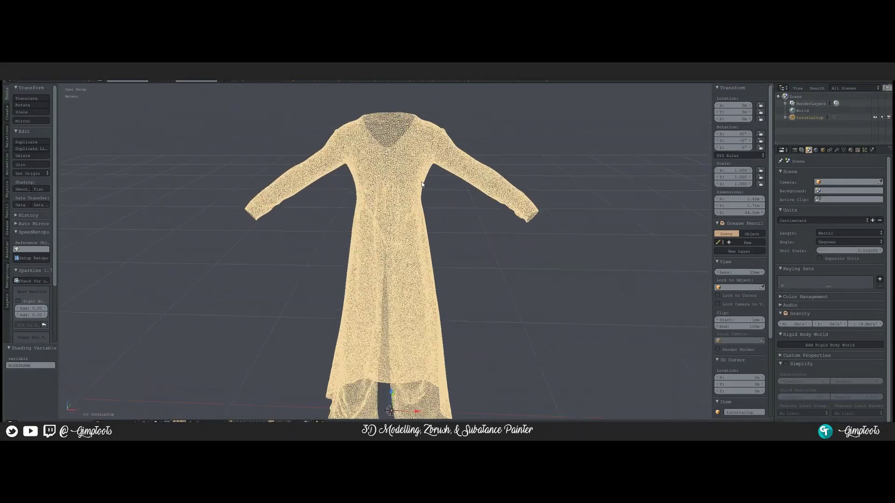
scroll(433, 180, up, 3)
scroll(432, 182, down, 2)
Return the viewport to solid shading to view the robe's surface.
key(z)
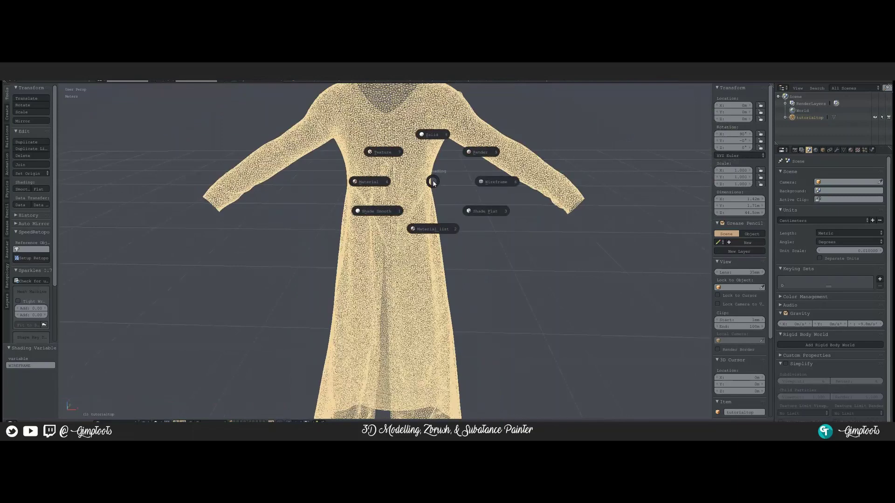
click(433, 137)
scroll(438, 185, down, 1)
scroll(424, 168, up, 1)
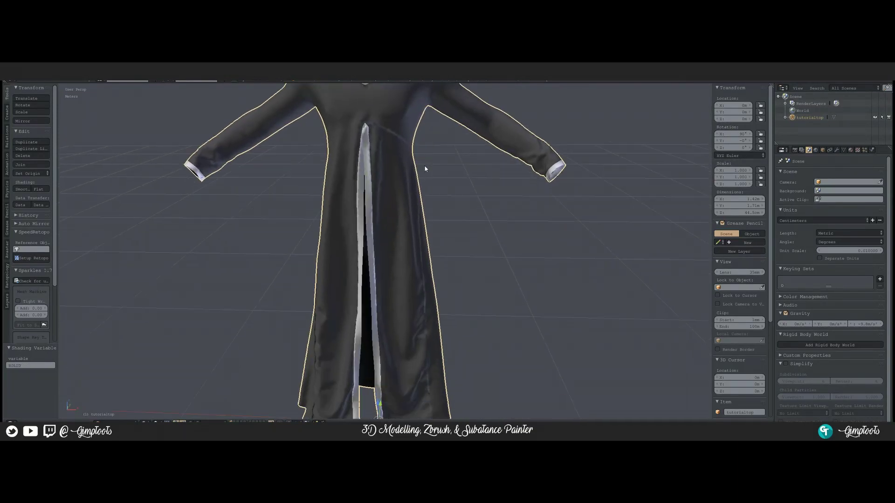
Import the flattened robe pattern, tutorialflat, into the scene alongside the draped robe.
scroll(424, 186, down, 3)
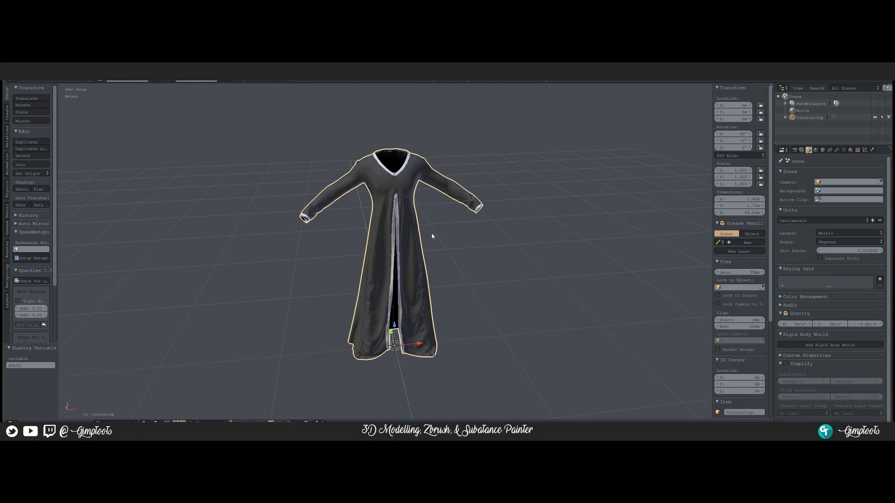
middle_drag(431, 257, 405, 254)
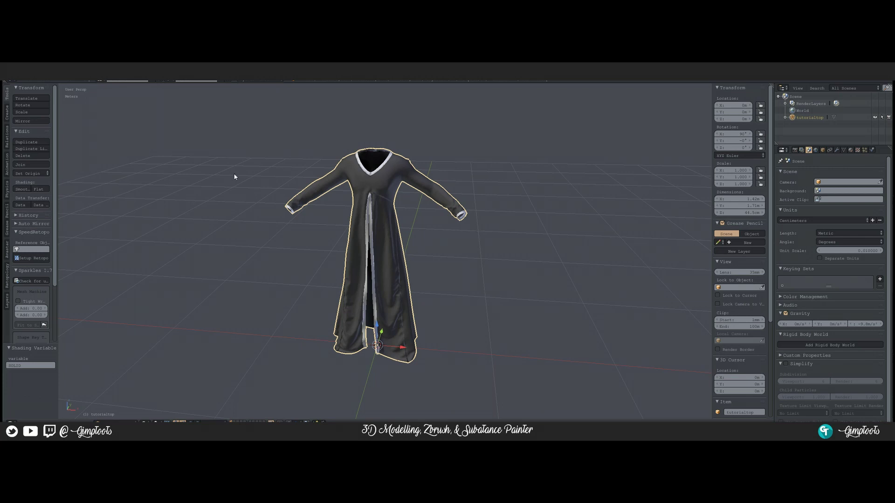
click(29, 82)
mouse_move(66, 221)
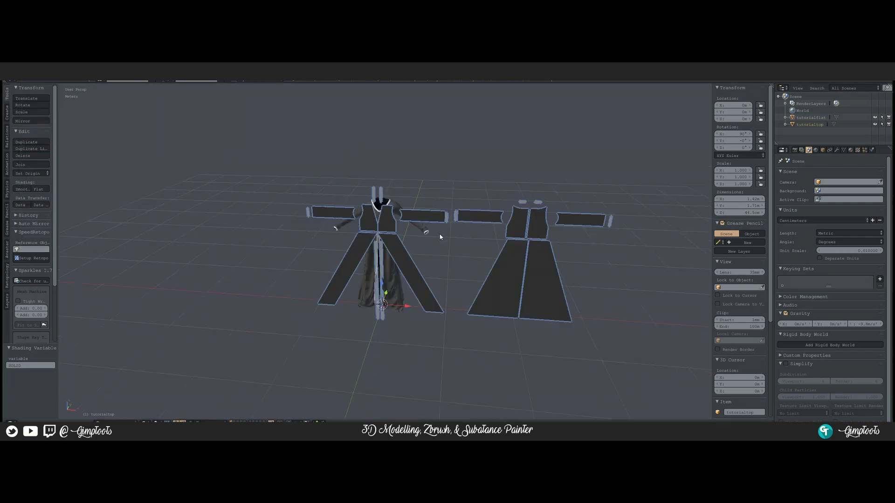
middle_drag(440, 237, 439, 205)
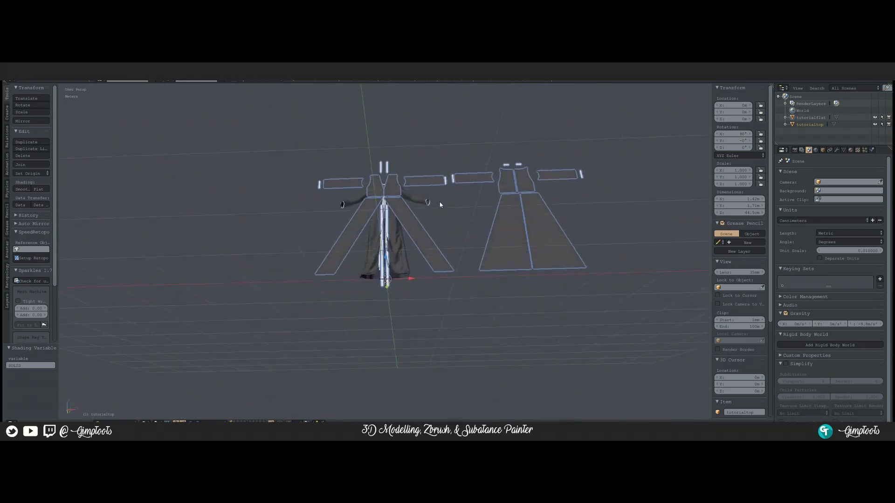
key(z)
scroll(494, 303, up, 5)
scroll(503, 222, down, 3)
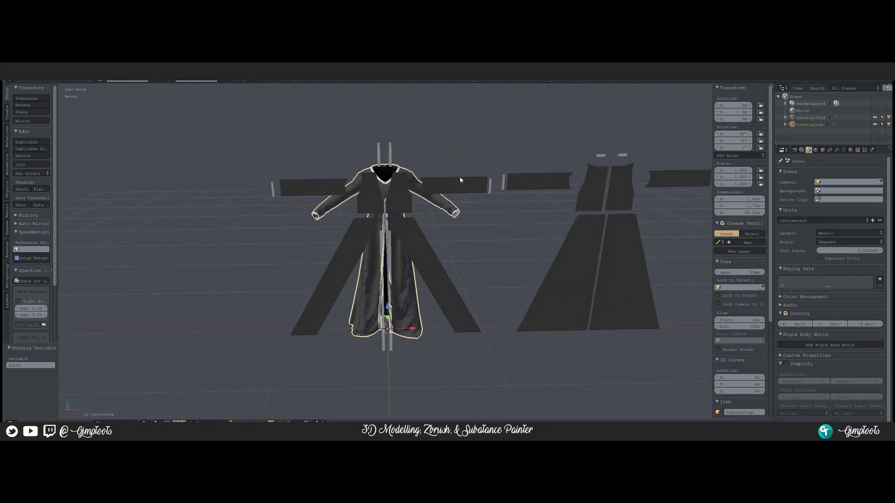
Add a Basis shape key to the flat pattern mesh, tutorialflat.
click(843, 151)
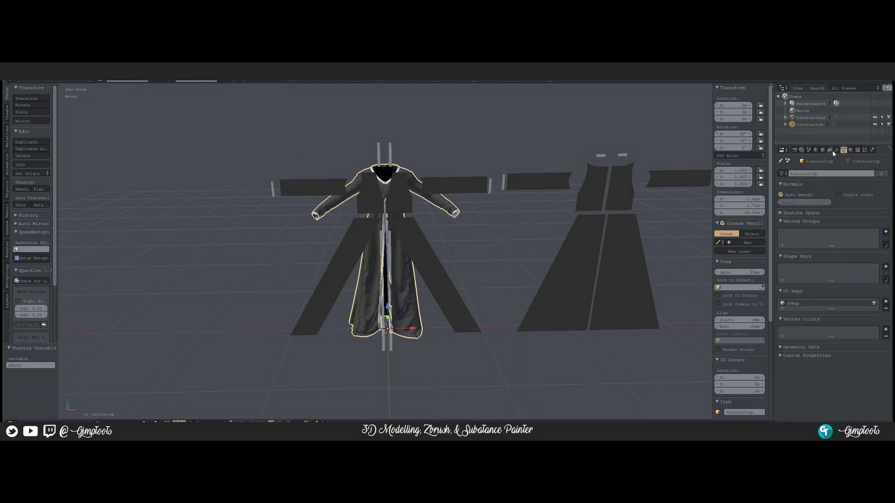
middle_drag(474, 243, 459, 250)
right_click(590, 196)
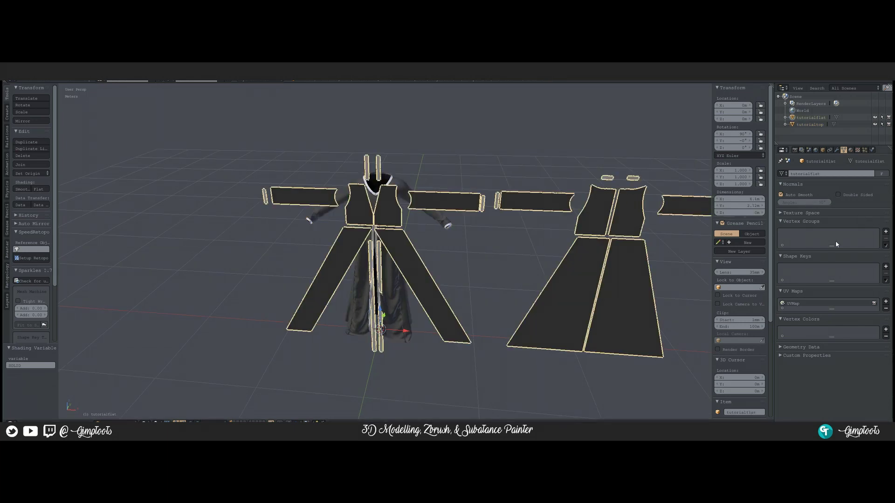
click(886, 266)
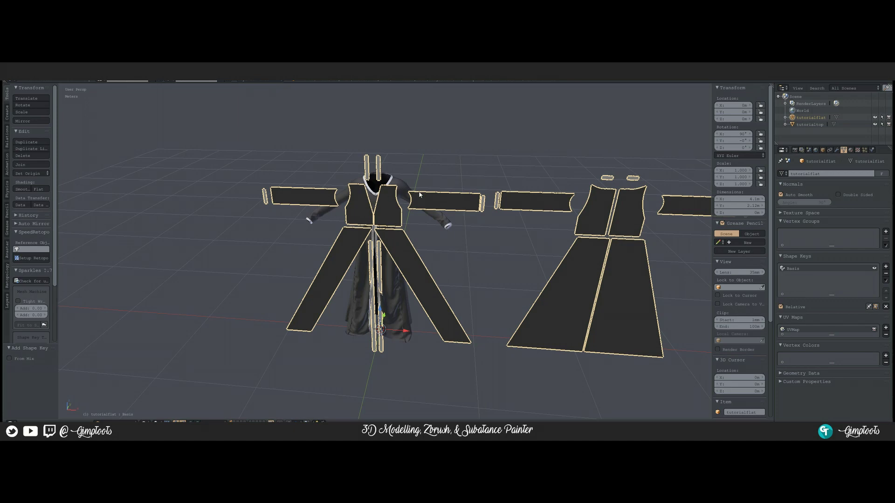
Join the draped robe onto the flat pattern as a shape key using Join as Shapes.
middle_drag(403, 183, 376, 222)
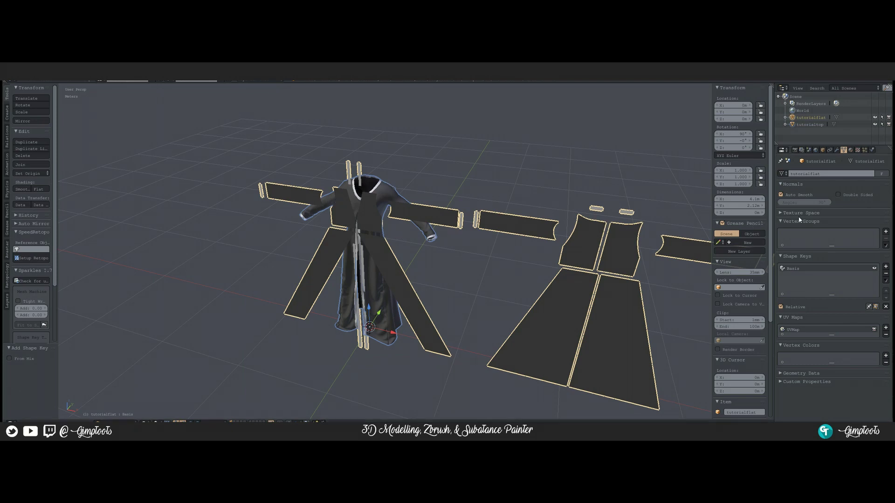
click(885, 281)
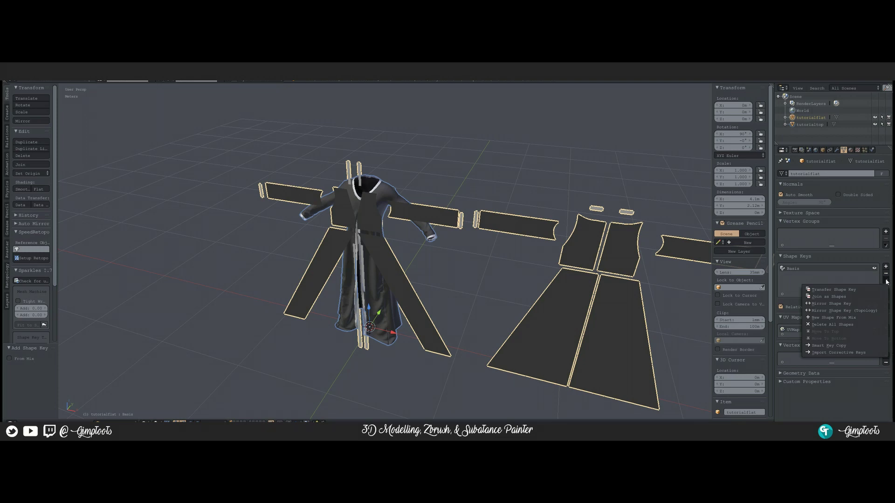
click(841, 296)
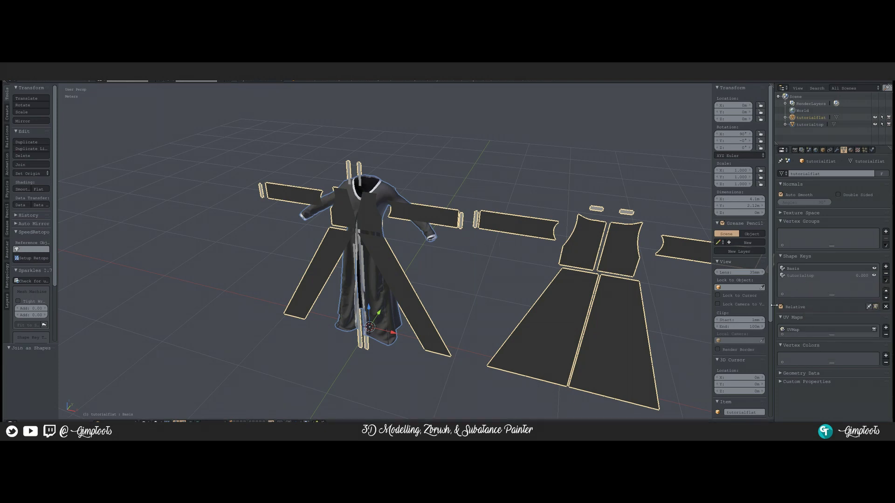
Select only the flat pattern and preview its tutorialtop shape key by raising the value to 1.000 and returning it to 0.000.
right_click(613, 248)
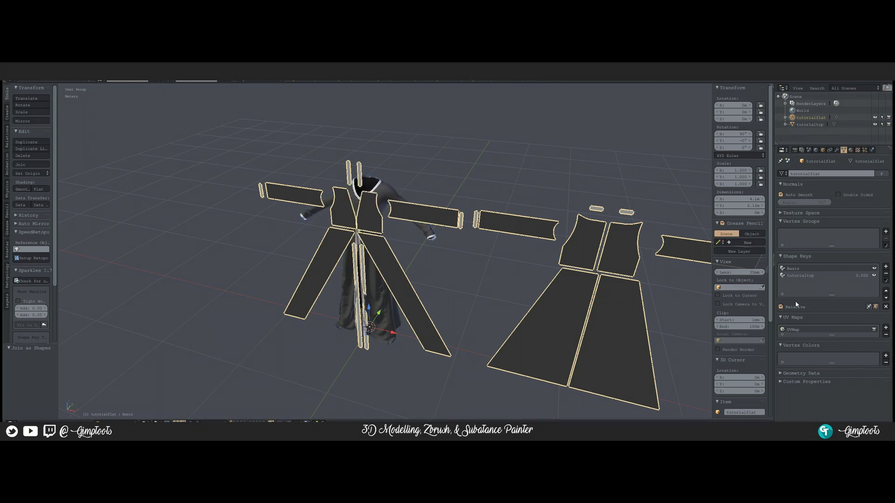
click(800, 276)
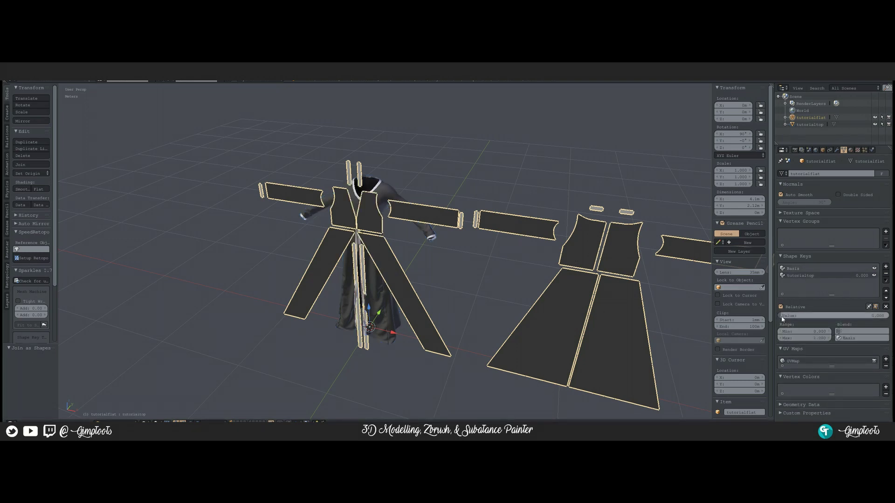
drag(782, 316, 887, 315)
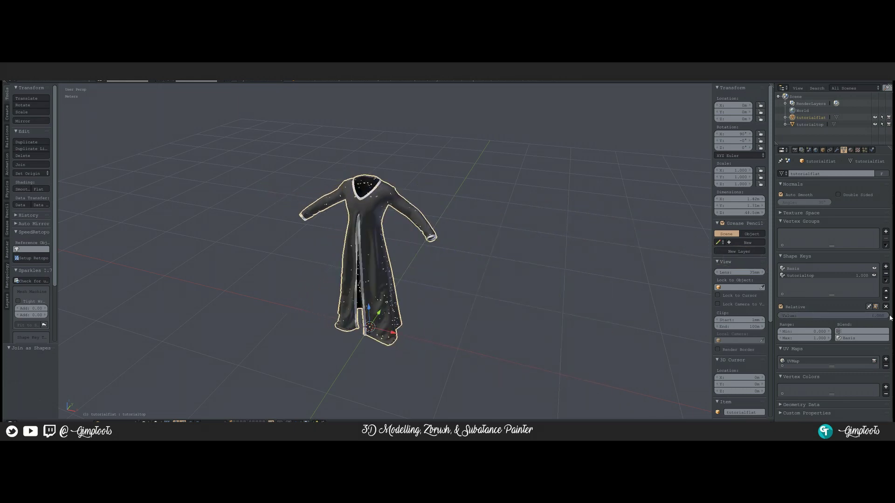
scroll(385, 215, up, 2)
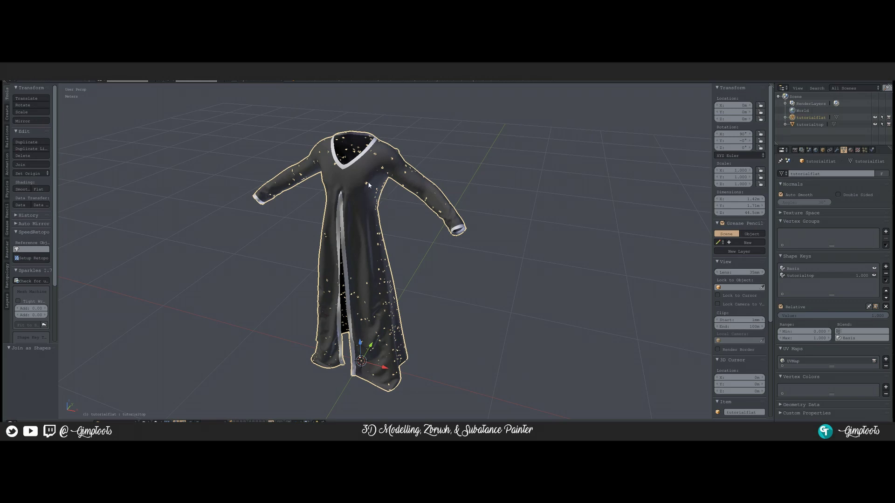
middle_drag(406, 195, 435, 220)
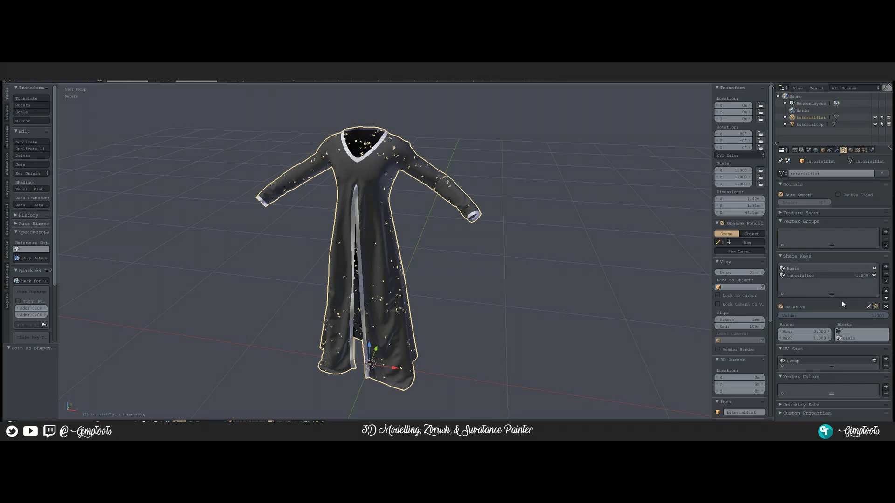
drag(856, 316, 764, 316)
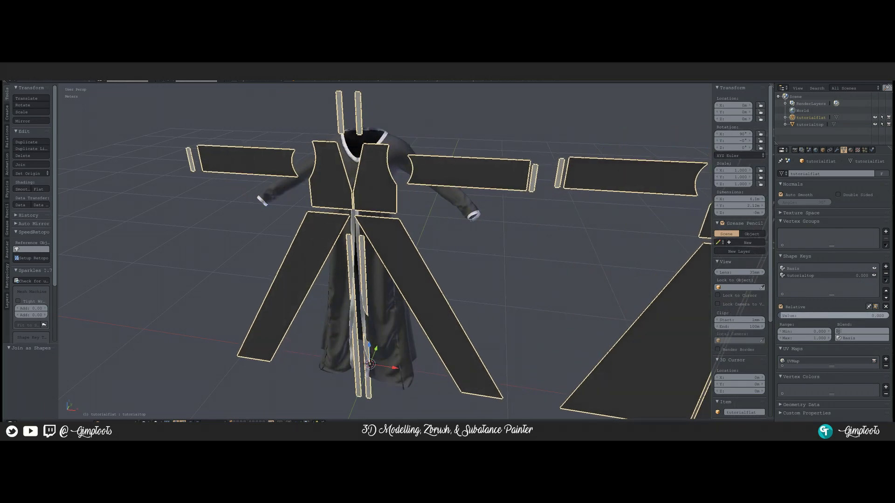
Move the flat pattern to the second layer and display that layer.
scroll(447, 226, down, 3)
mouse_move(447, 263)
middle_down()
mouse_move(465, 259)
mouse_move(435, 267)
middle_up()
scroll(491, 261, up, 2)
scroll(491, 260, down, 1)
shift+middle_drag(491, 260, 436, 273)
key(m)
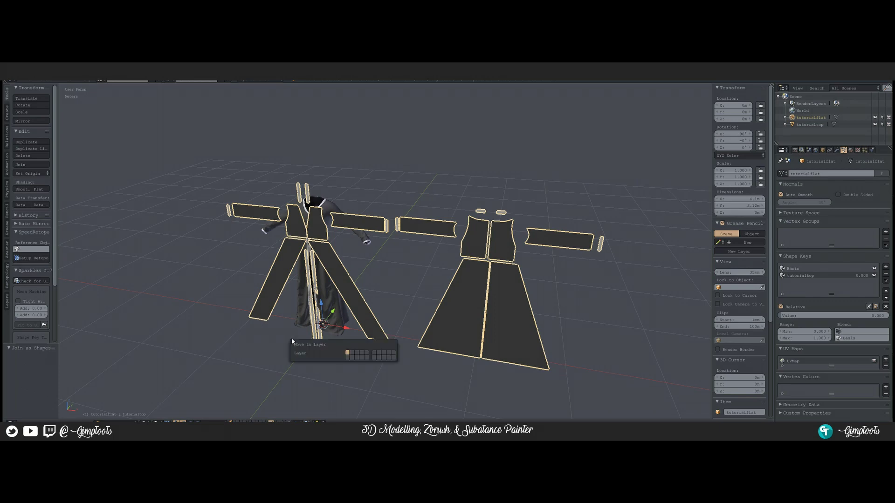
click(352, 354)
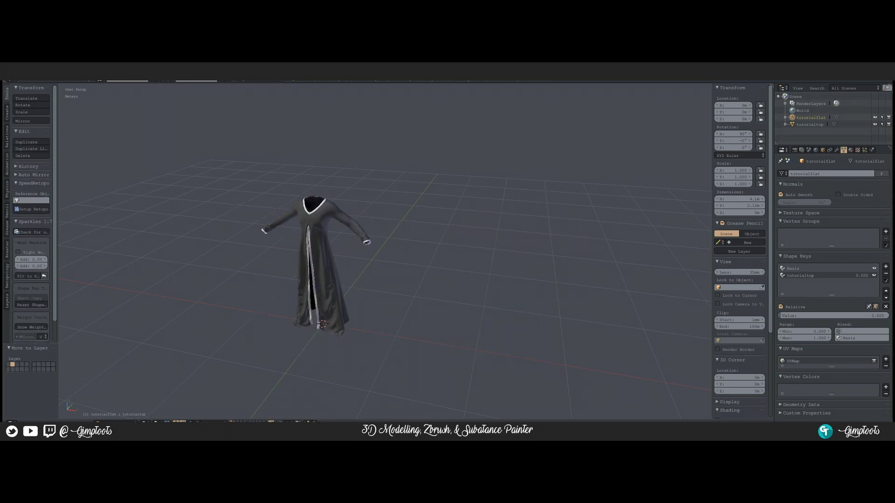
key(2)
scroll(345, 245, up, 5)
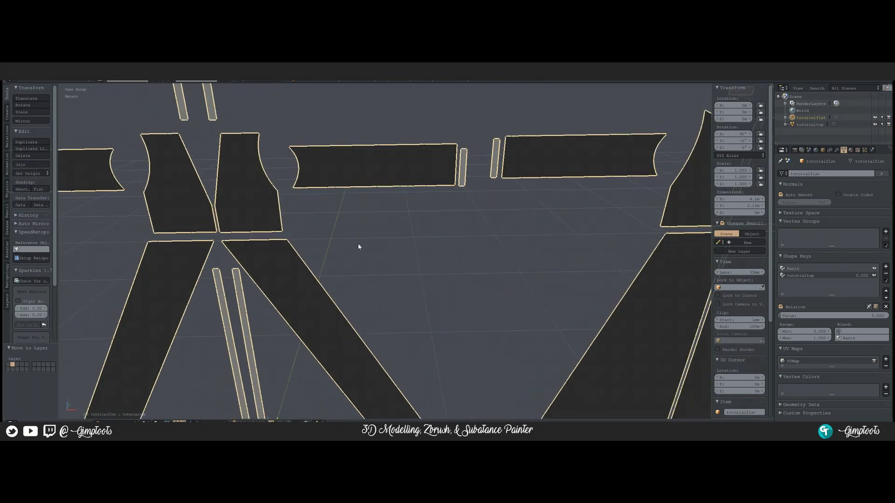
shift+middle_drag(372, 264, 357, 249)
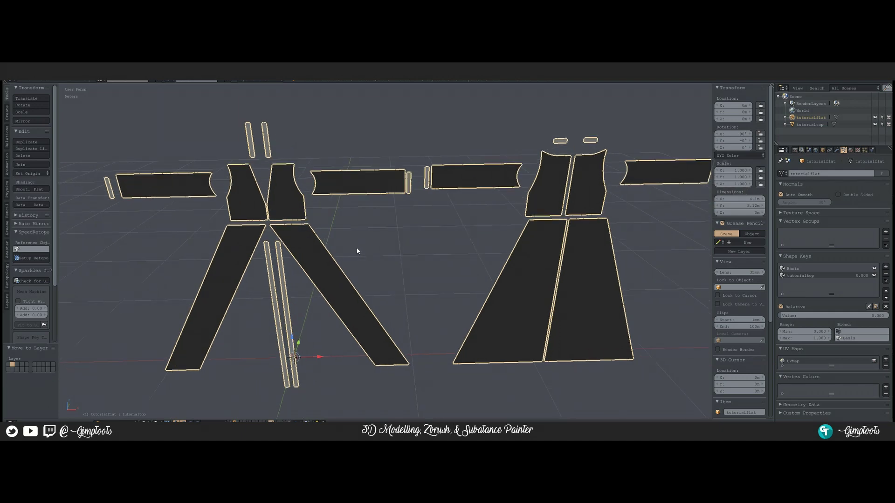
Duplicate the flat pattern in place and remove the tutorialtop shape key from the copy.
key(shift+d)
right_click(357, 250)
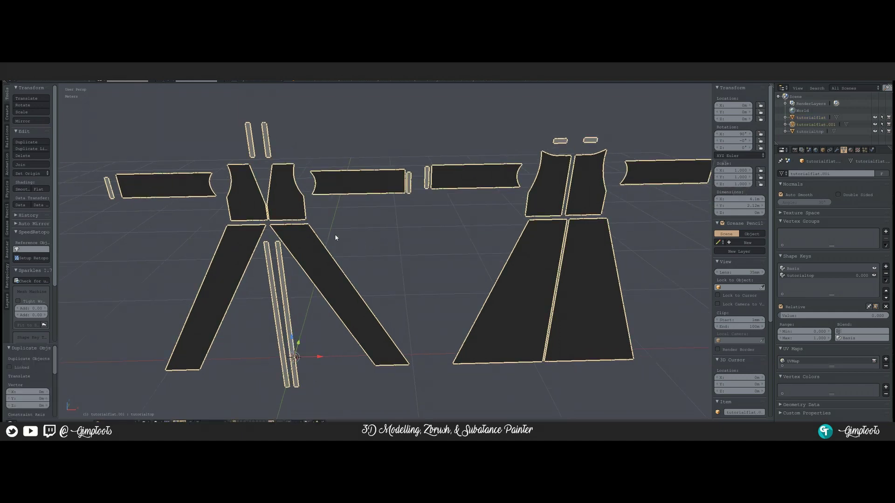
key(Tab)
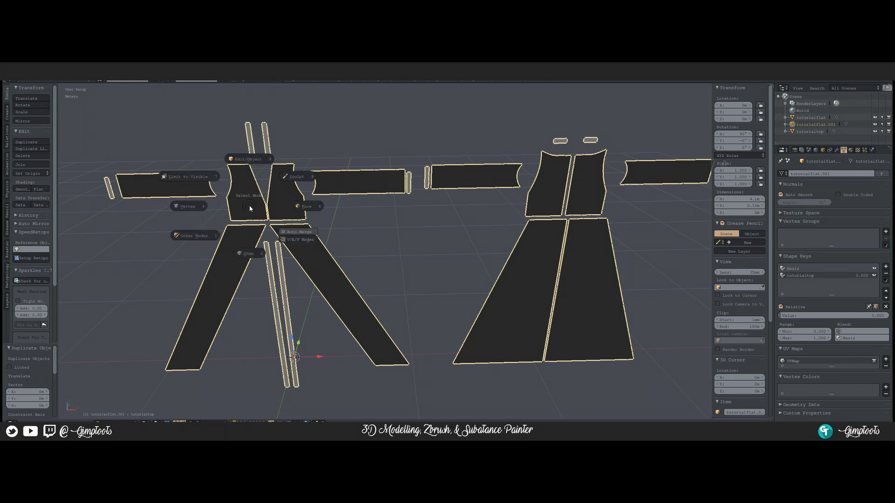
click(250, 161)
key(Tab)
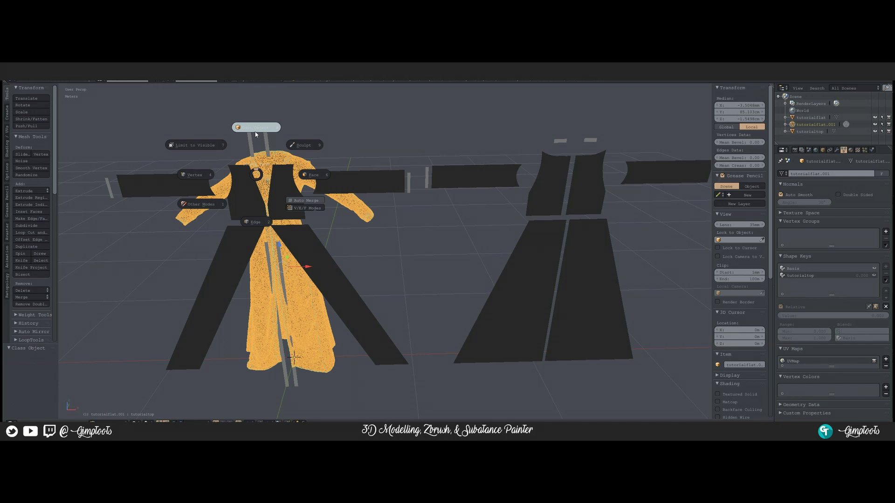
click(256, 135)
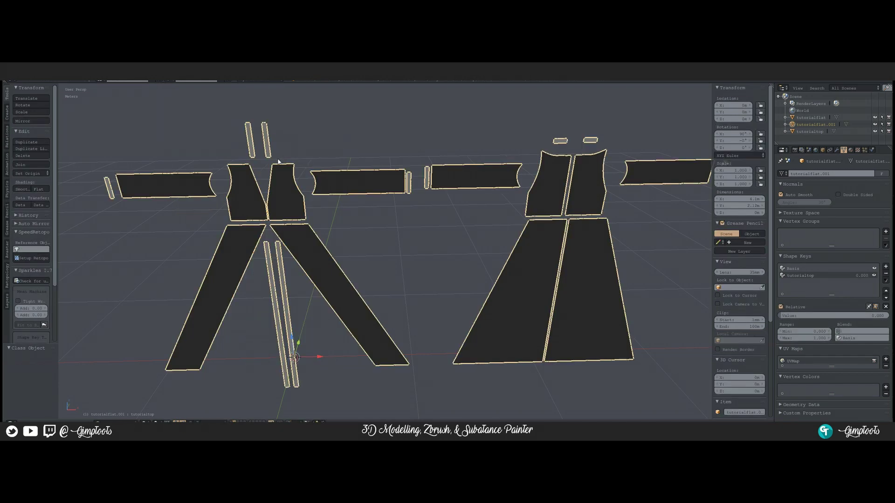
click(885, 275)
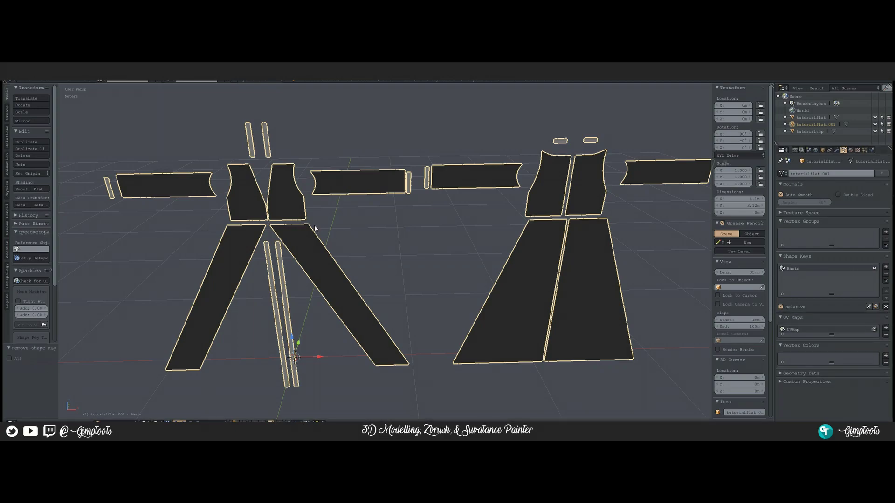
Examine the mesh topology of the duplicated flat panels in Edit Mode.
key(Tab)
click(285, 185)
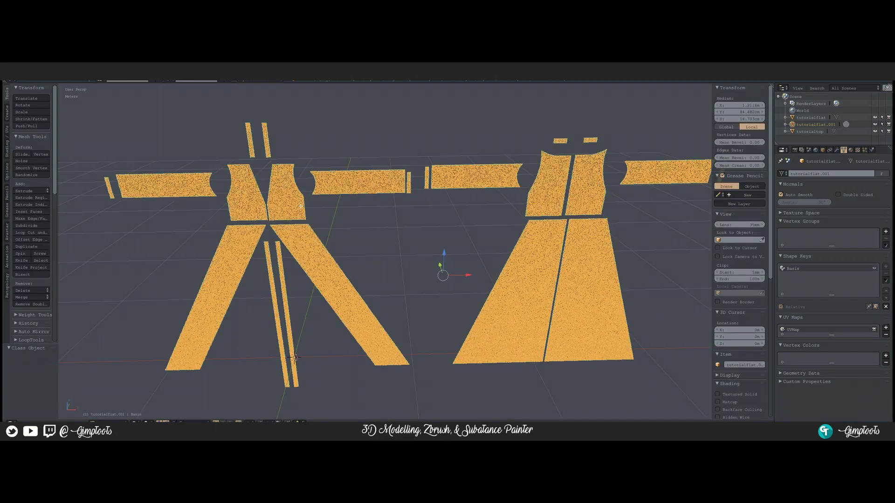
scroll(300, 201, up, 4)
shift+middle_drag(355, 247, 377, 259)
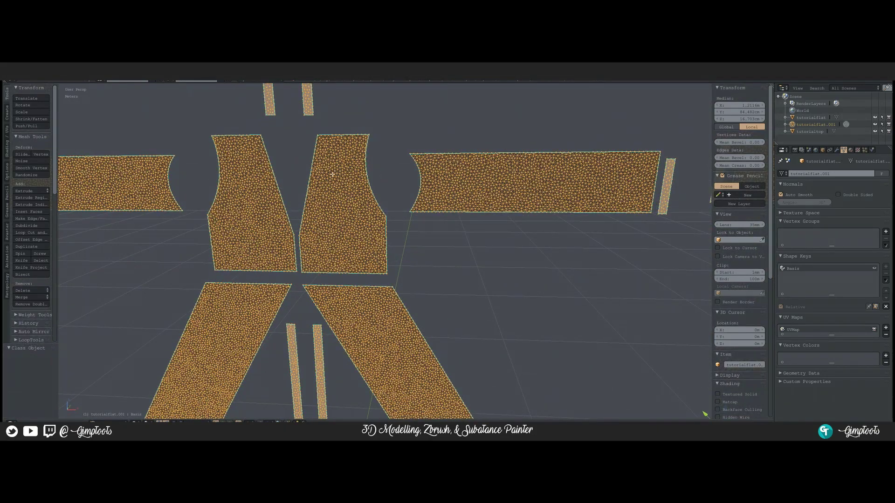
scroll(331, 168, up, 2)
shift+middle_drag(323, 160, 320, 212)
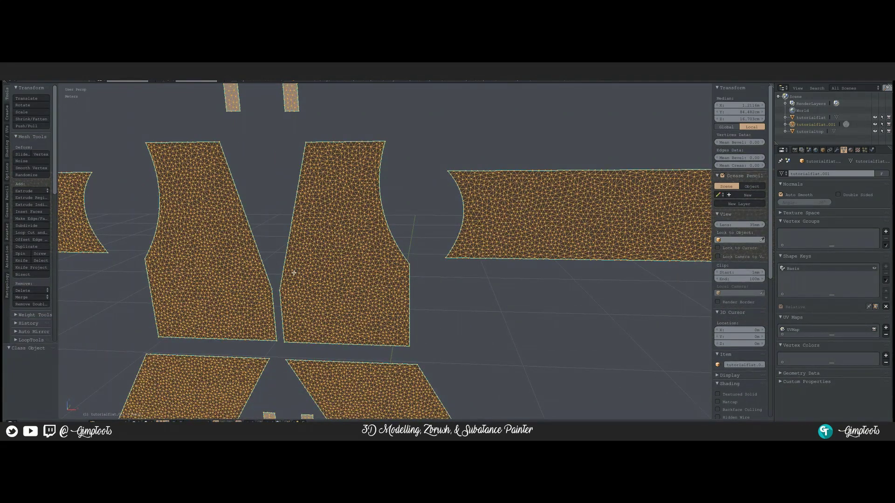
key(Tab)
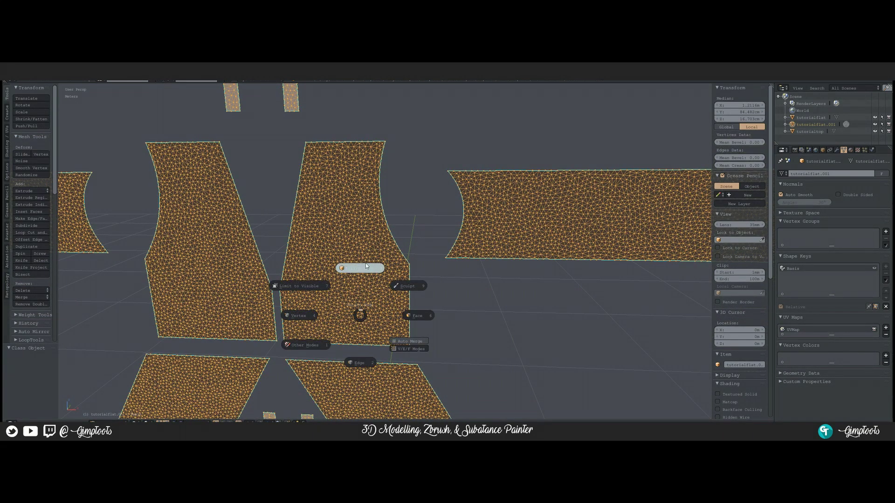
click(366, 263)
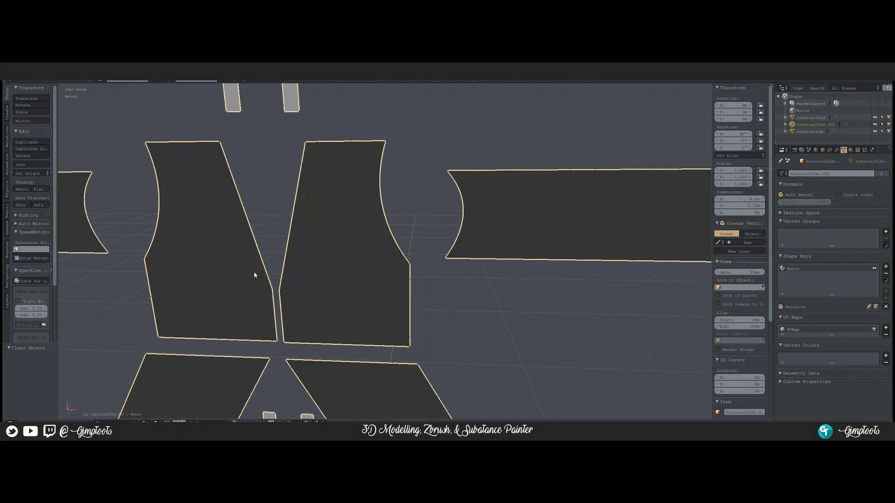
Start RetopoFlow's Polypen on the duplicated flat pattern and place a starting vertex on the upper part of a front bodice panel.
click(7, 279)
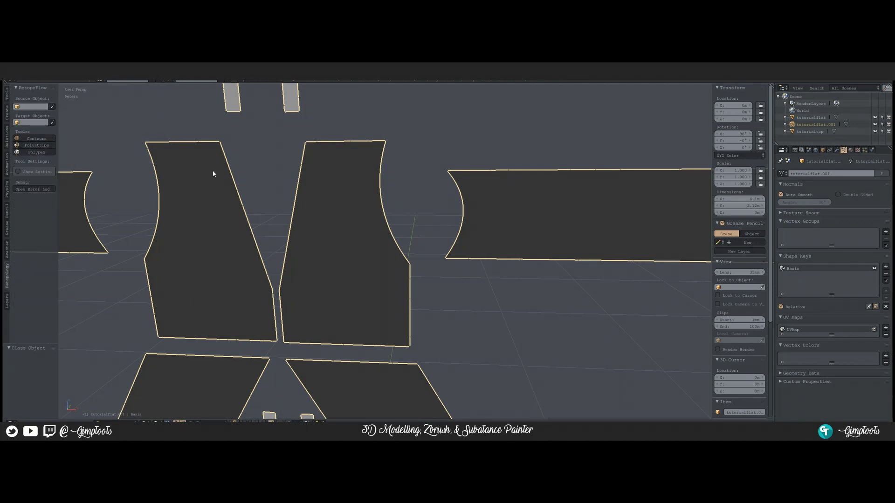
click(36, 153)
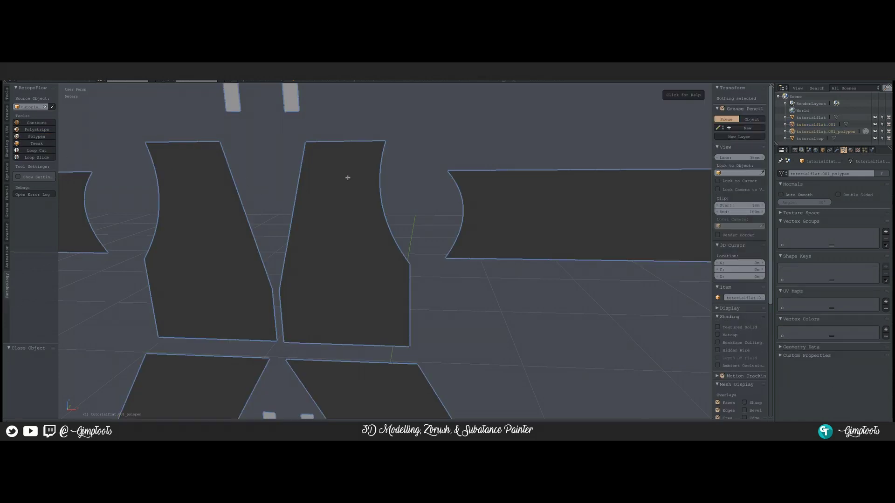
scroll(346, 175, up, 5)
scroll(368, 158, down, 2)
scroll(369, 159, down, 3)
click(351, 140)
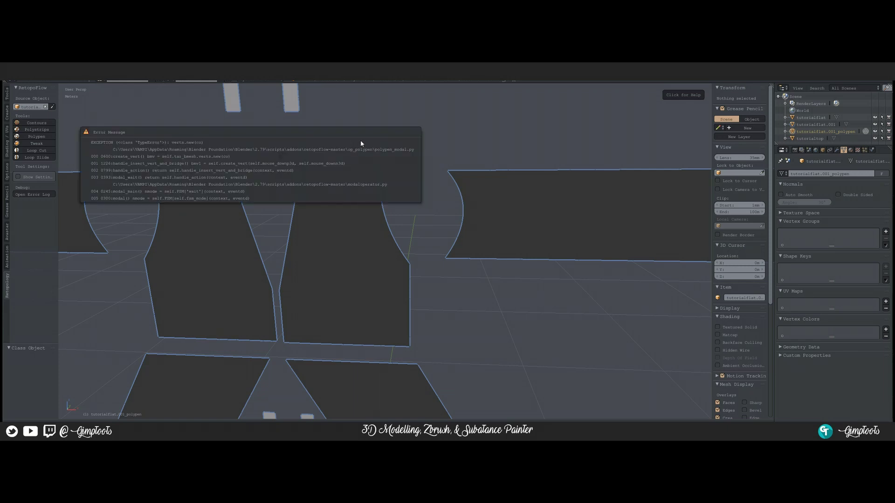
click(354, 193)
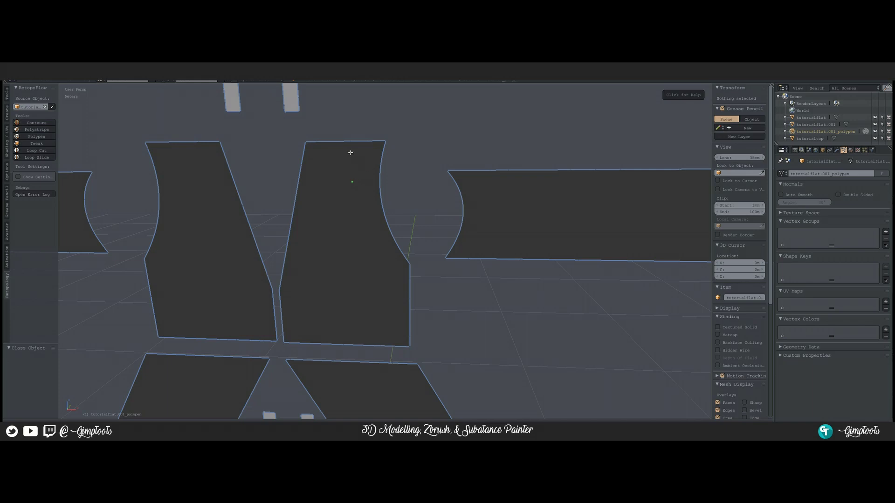
Build a strip of Polypen quads from the top edge down the armhole side of the front bodice panel.
click(382, 145)
click(376, 182)
click(358, 214)
click(364, 237)
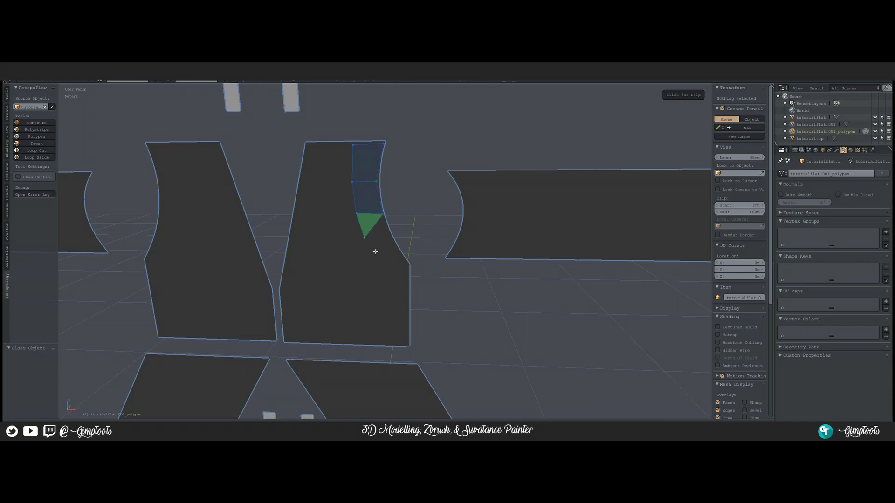
click(391, 240)
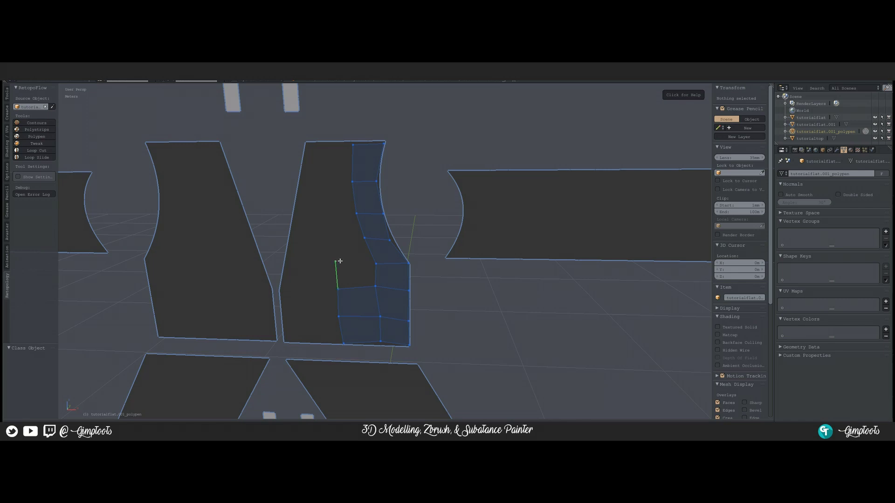
Add a second column of Polypen quads running up through the middle of the bodice panel.
click(335, 261)
click(335, 233)
click(367, 247)
click(332, 209)
click(333, 209)
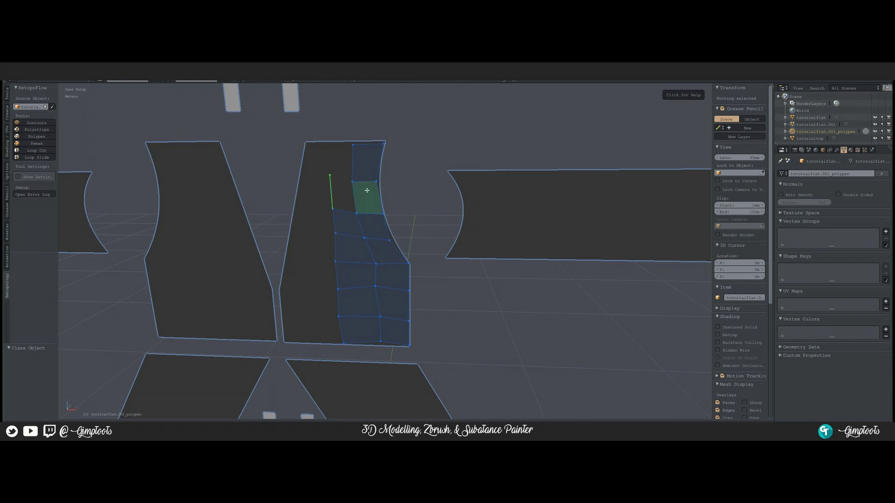
click(330, 174)
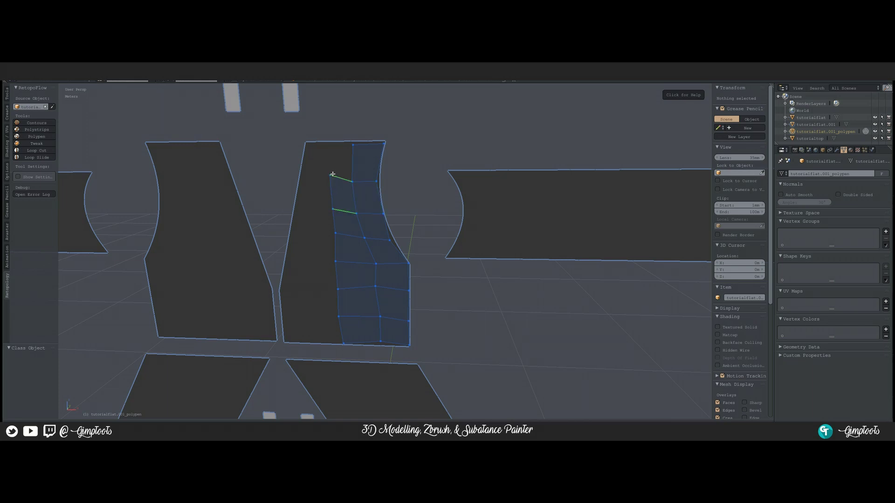
Complete the second quad column up to the panel's top edge, adjust its vertices, and exit Polypen.
drag(330, 174, 333, 179)
click(329, 143)
click(353, 159)
drag(353, 145, 354, 144)
scroll(316, 172, down, 8)
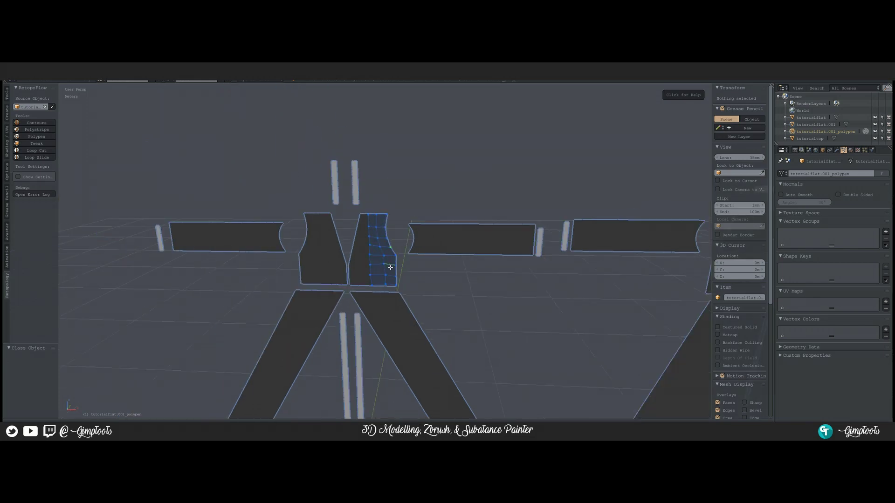
scroll(391, 271, up, 3)
key(Tab)
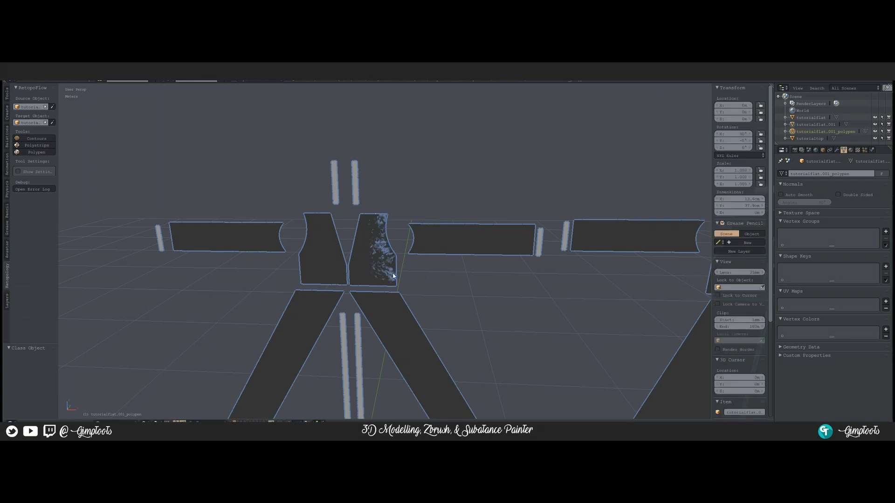
scroll(397, 263, up, 3)
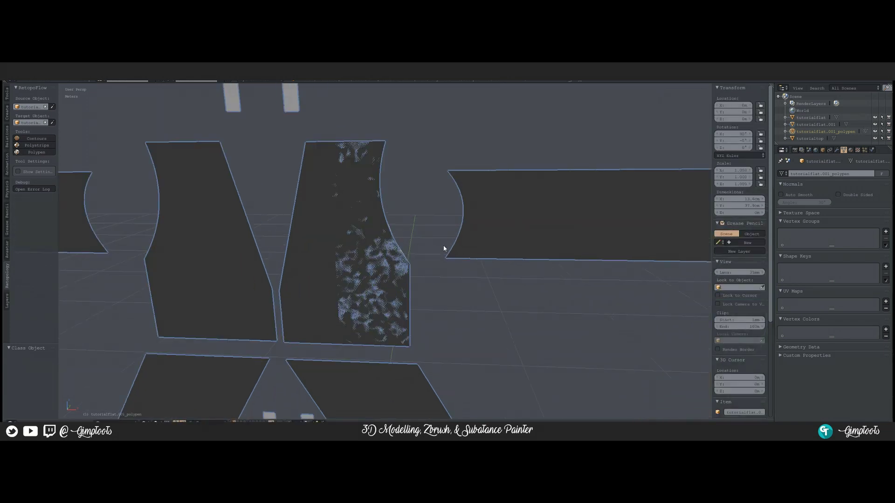
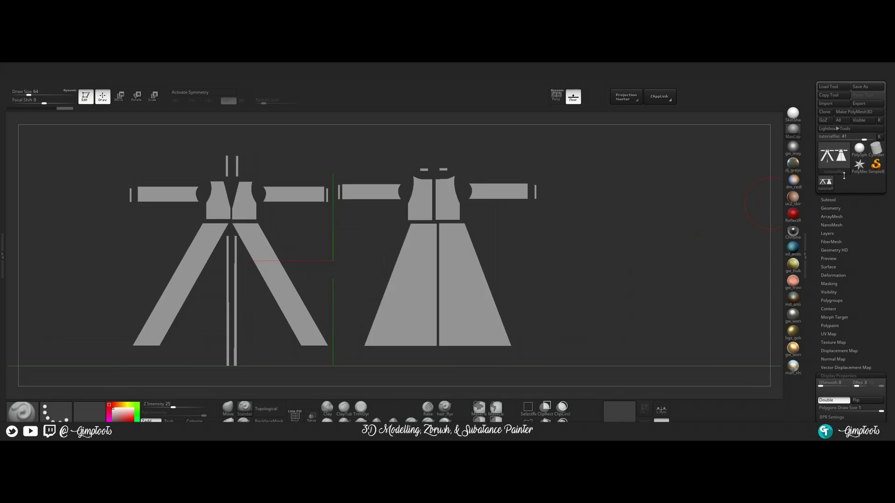
Switch to ZBrush, duplicate the tutorialflat subtool, and hide the original.
click(837, 201)
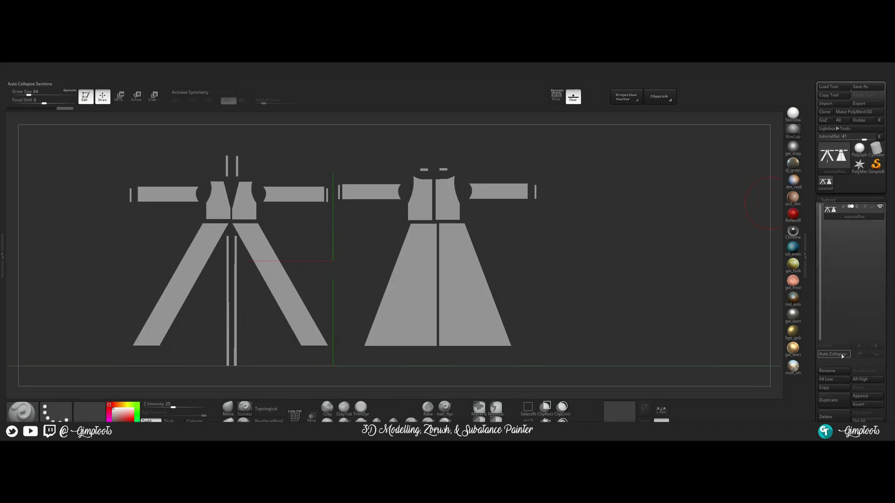
click(836, 407)
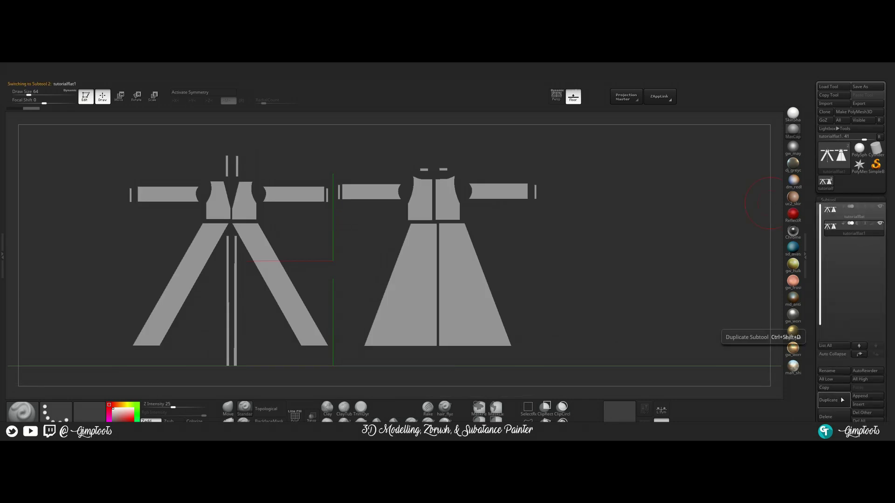
click(880, 207)
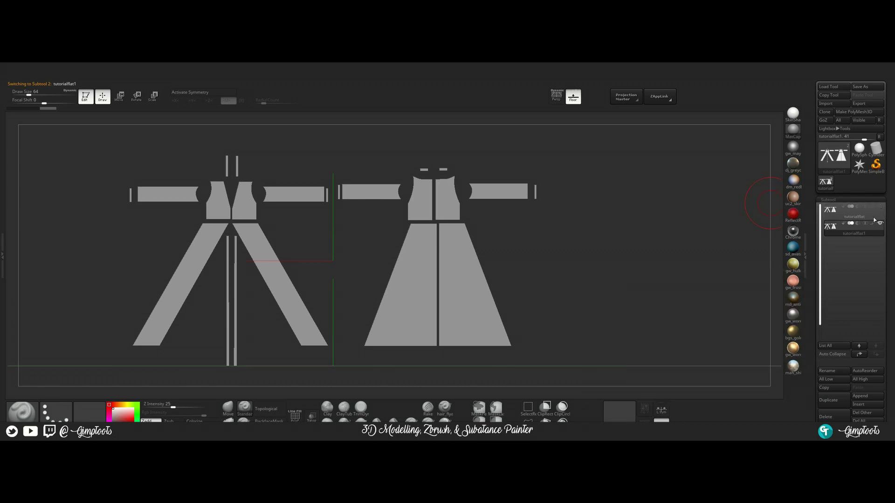
Set ZRemesher's target polygon count to 0.85 and its adaptive size to 63 for the duplicated subtool.
drag(843, 363, 844, 233)
click(836, 213)
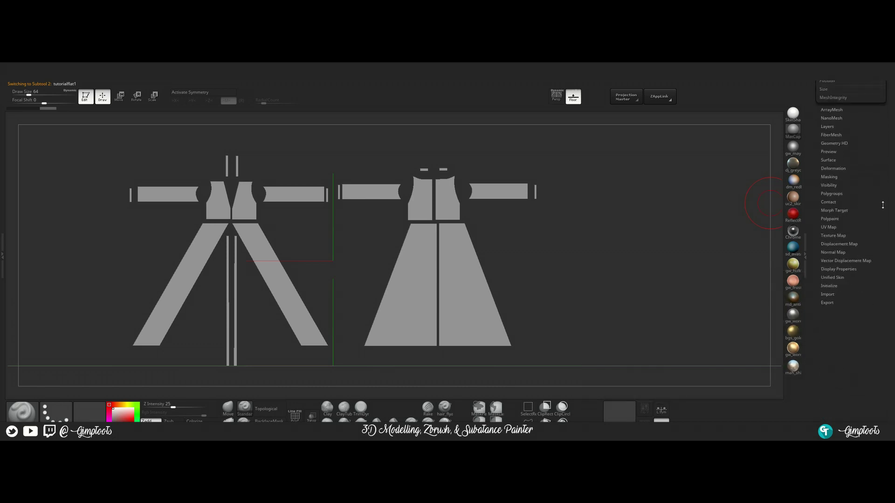
drag(882, 203, 881, 283)
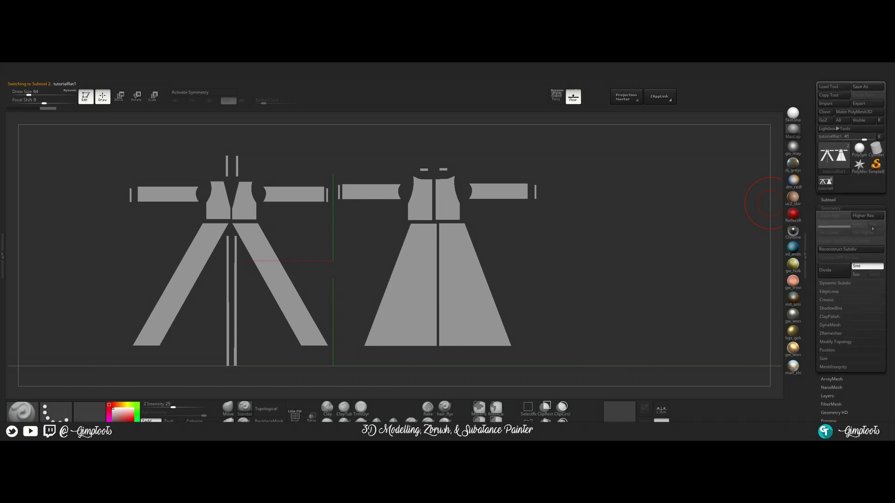
click(833, 332)
drag(893, 315, 892, 263)
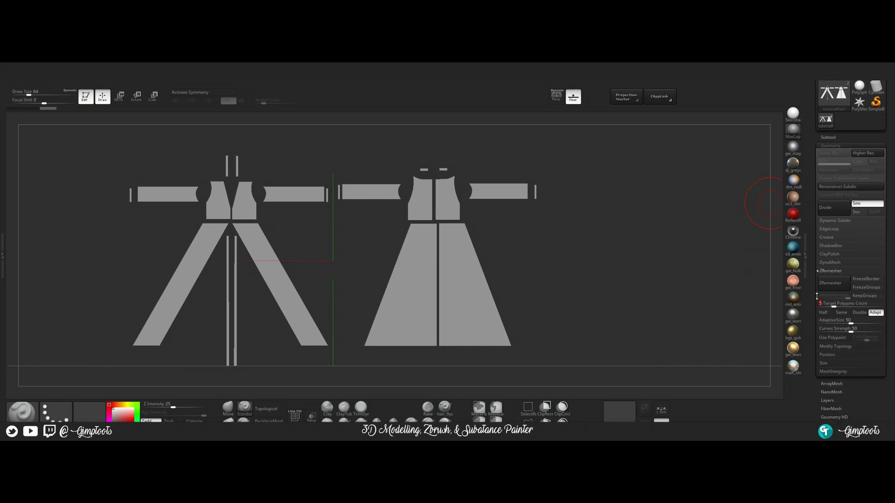
text(.85)
key(Return)
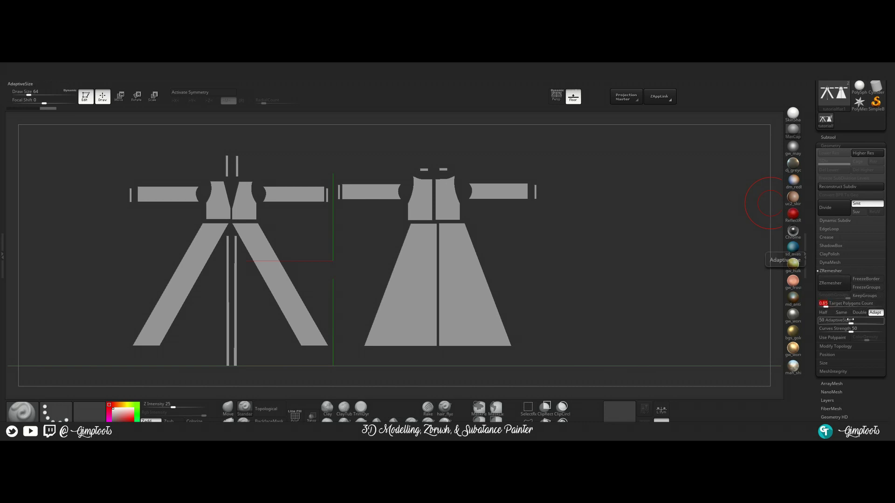
drag(851, 323, 857, 324)
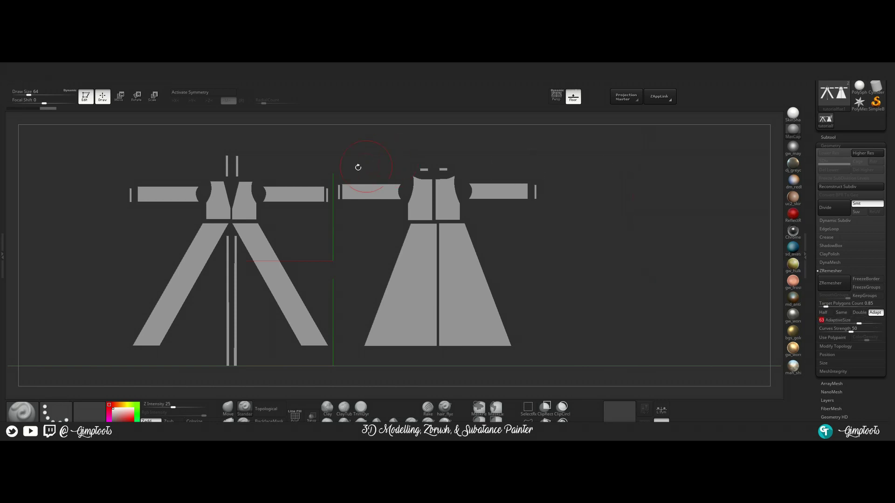
Show the polygon wireframe, run ZRemesher on the flat pattern, and inspect the resulting panel topology.
key(shift)
key(shift+f)
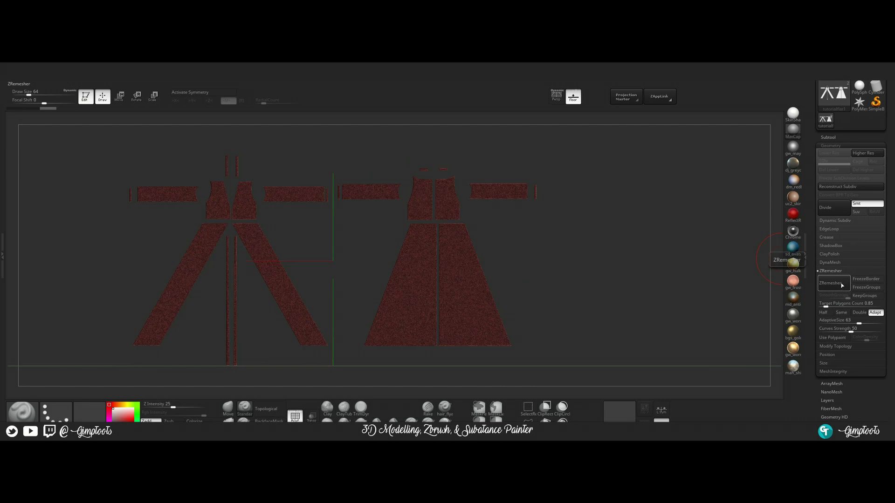
ctrl+right_drag(227, 168, 253, 177)
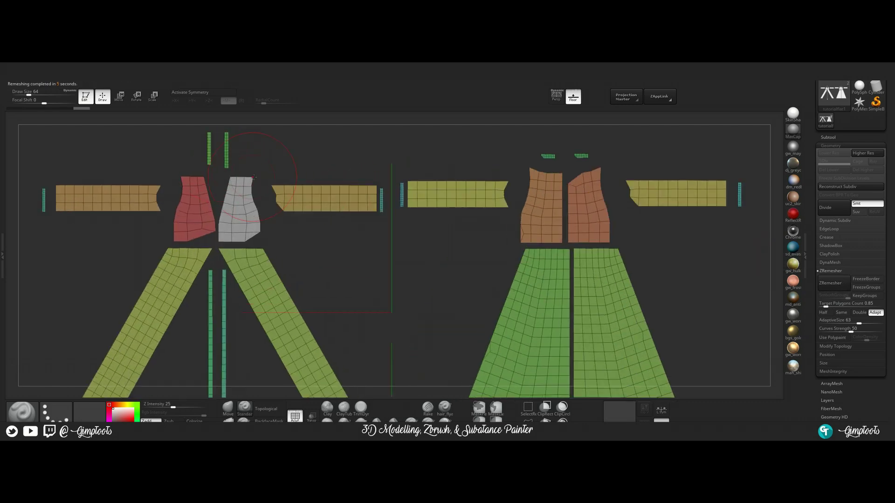
ctrl+right_drag(407, 198, 455, 200)
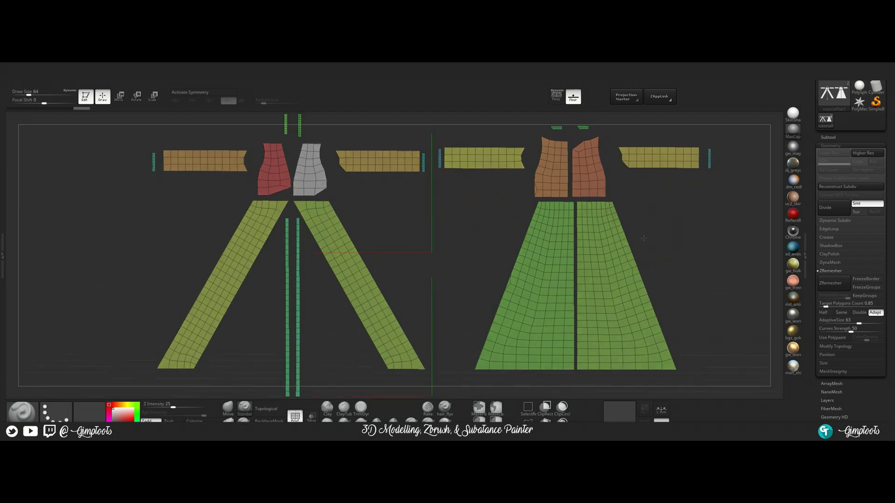
mouse_move(648, 229)
mouse_down()
mouse_move(556, 240)
mouse_move(652, 237)
mouse_up()
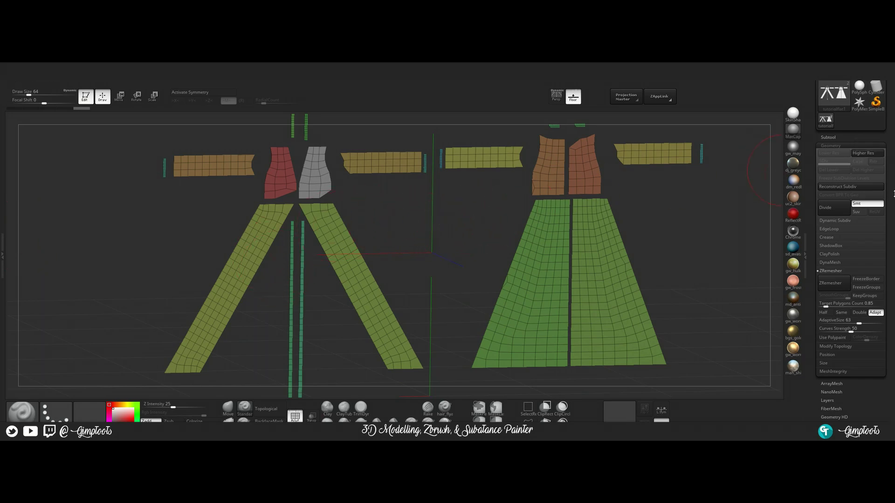
Turn off sub-group export (Grp) in the export options for the remeshed pattern.
scroll(872, 341, down, 5)
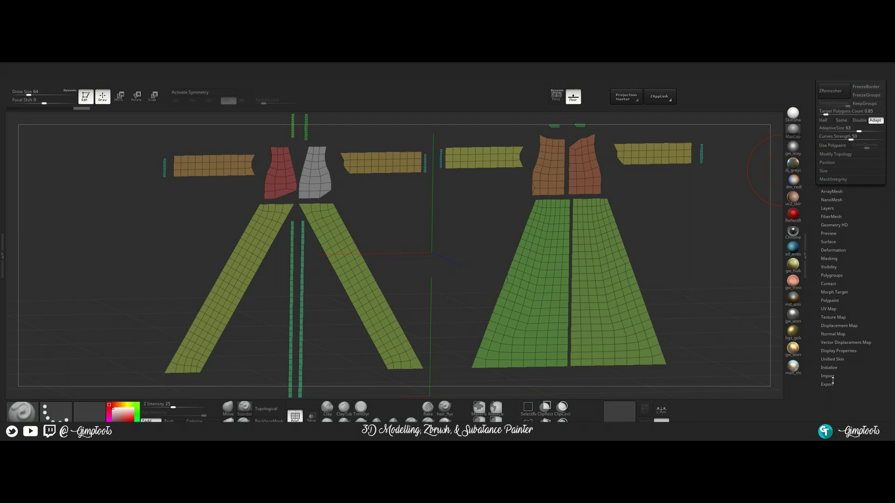
click(828, 384)
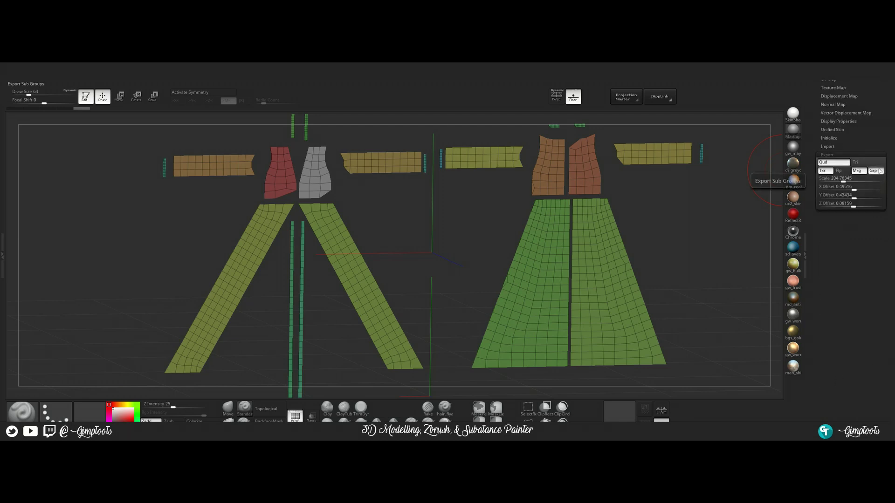
click(876, 170)
drag(889, 171, 891, 231)
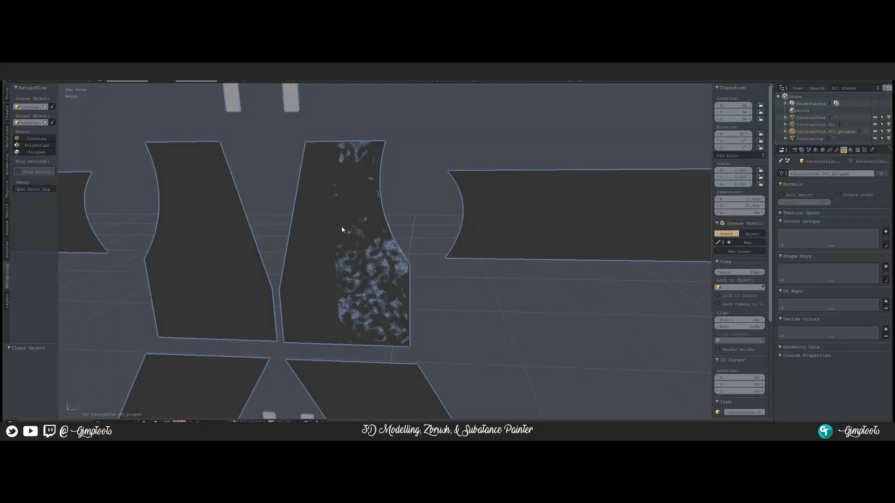
Switch to Blender and delete the Polypen mesh and the duplicated flat pattern tutorialflat.001.
scroll(342, 229, down, 5)
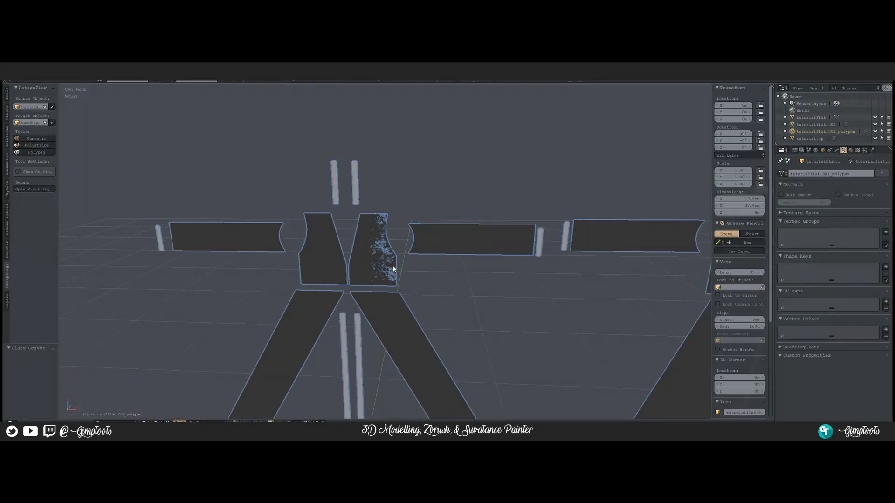
right_click(389, 254)
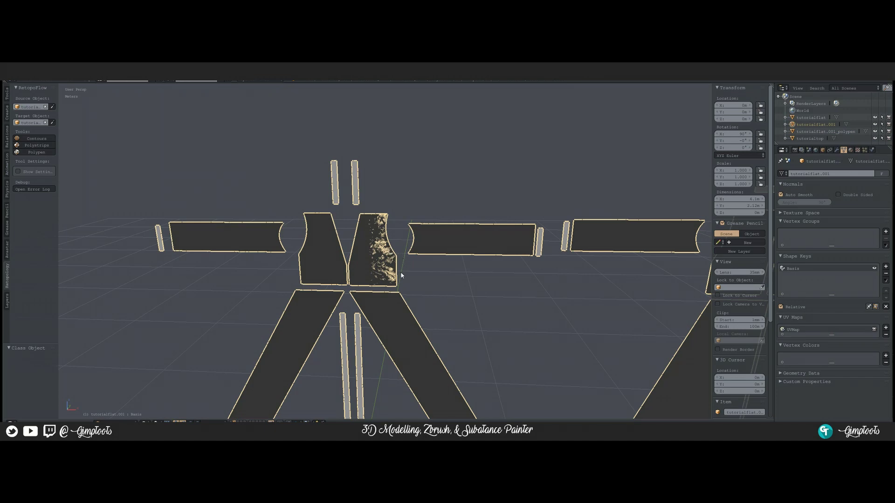
key(g)
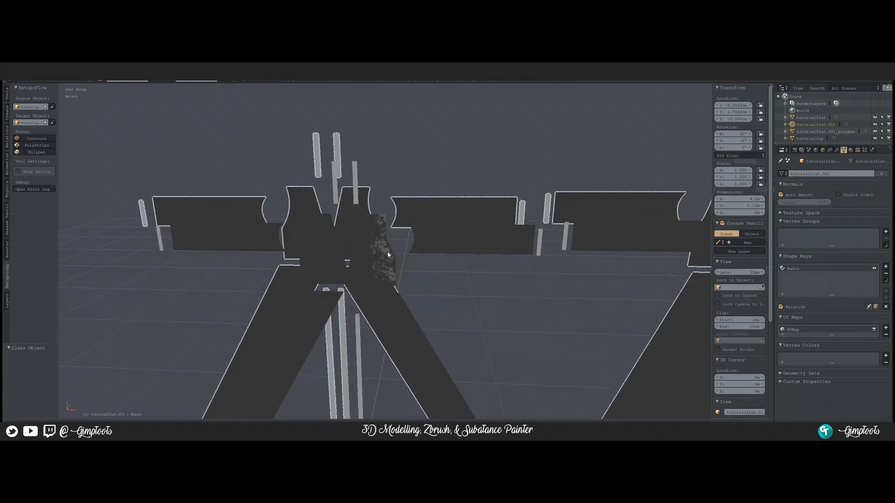
right_click(393, 247)
right_click(383, 259)
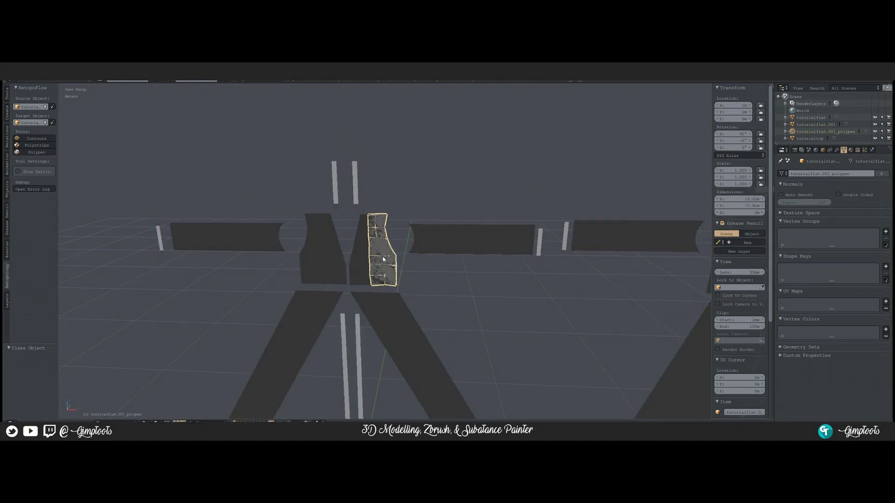
key(x)
click(385, 259)
right_click(379, 248)
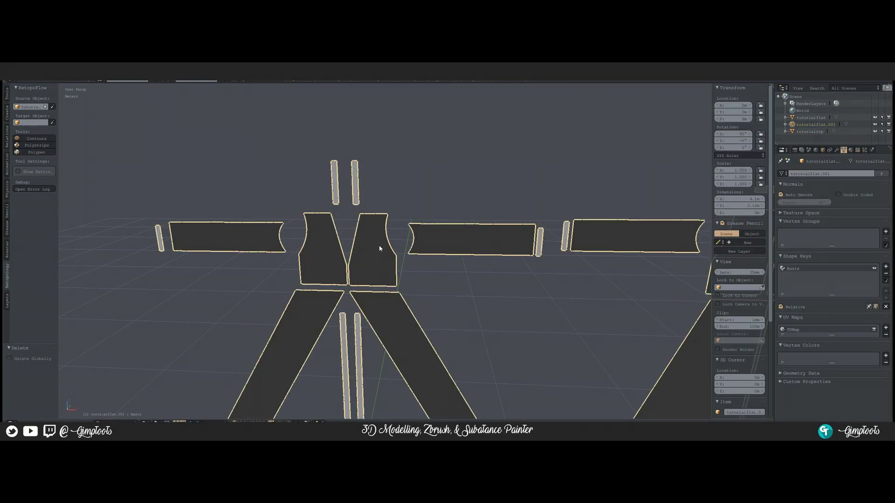
key(x)
click(385, 256)
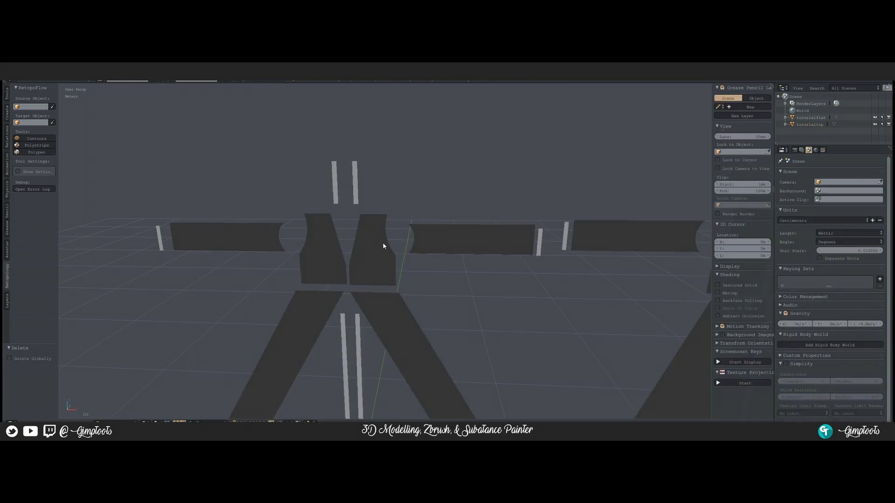
Import the ZRemeshed flat pattern into the Blender scene alongside tutorialflat.
middle_drag(382, 243, 362, 266)
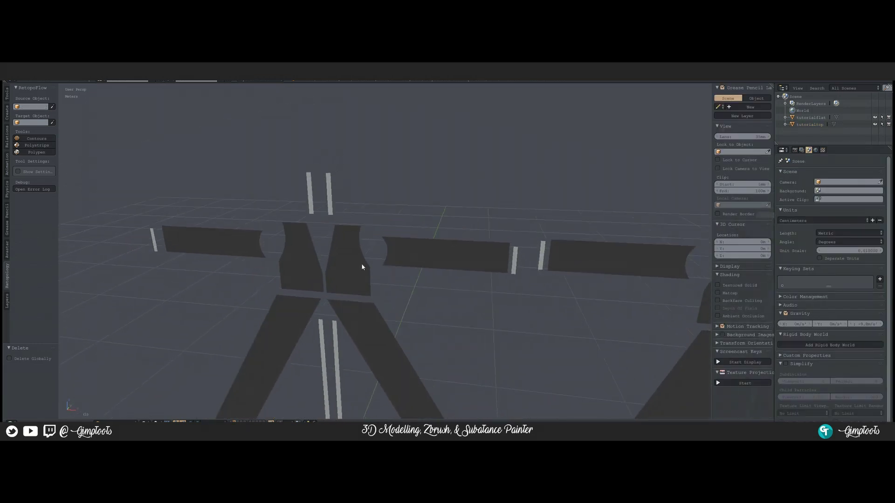
right_click(363, 267)
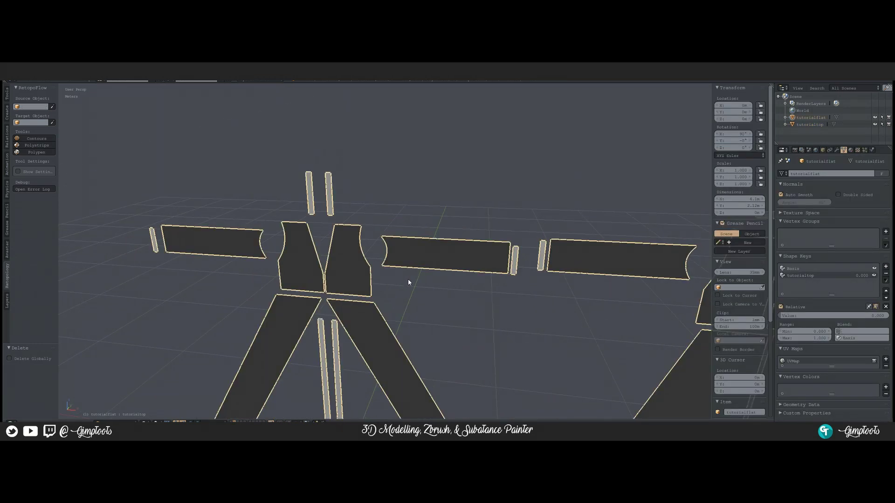
click(26, 82)
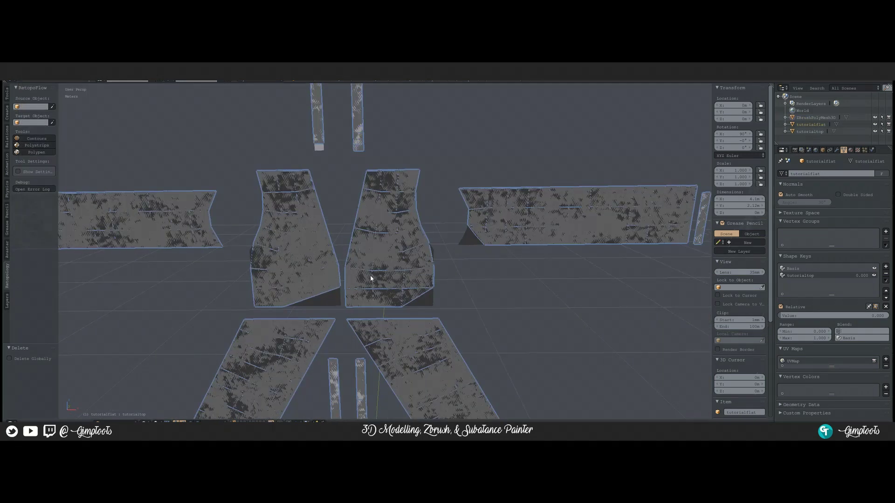
Enter Edit Mode on the ZRemeshed pattern and examine where its panel corners miss the original flat pattern.
right_click(378, 261)
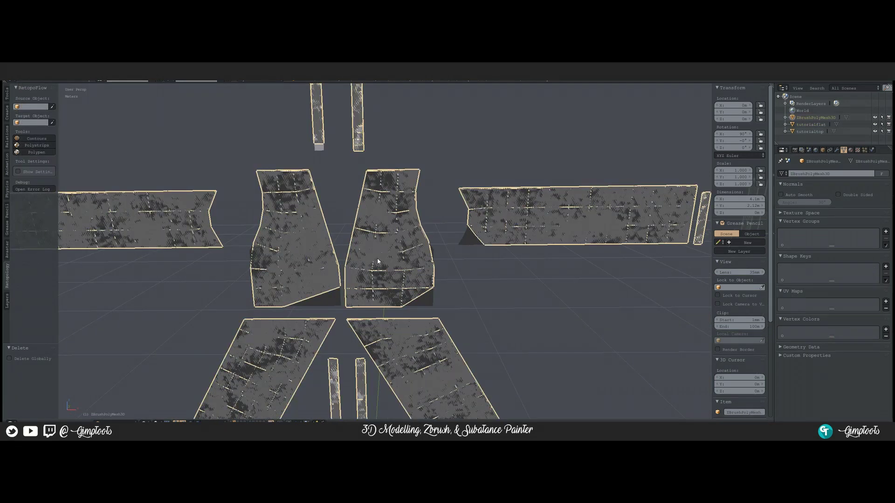
key(Tab)
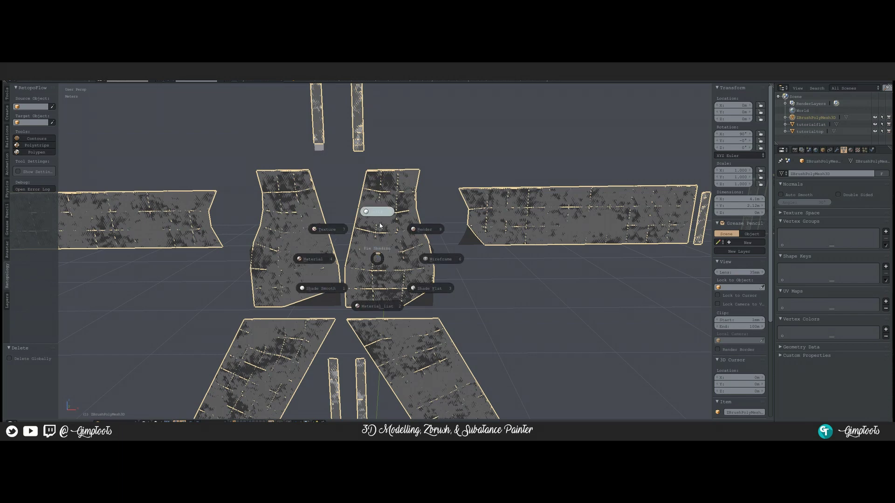
click(372, 239)
key(Tab)
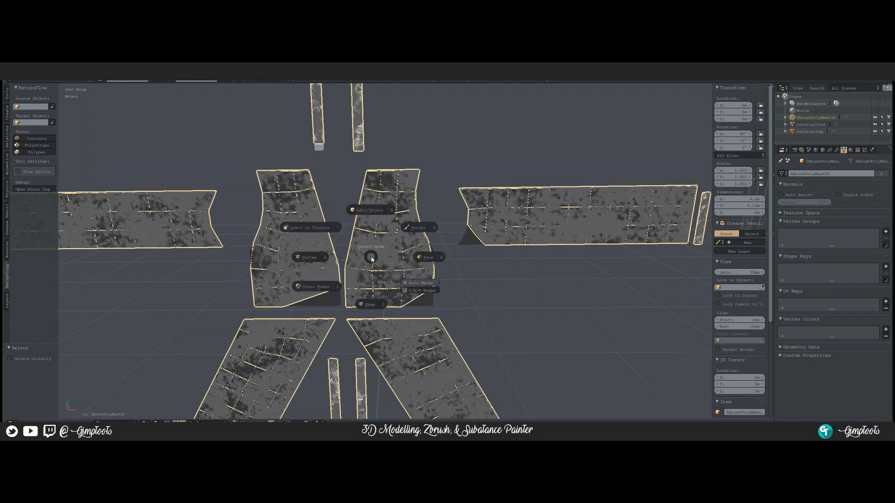
click(396, 239)
mouse_move(389, 255)
shift+middle_down()
mouse_move(379, 230)
mouse_move(379, 247)
shift+middle_up()
scroll(409, 219, down, 2)
scroll(409, 219, up, 10)
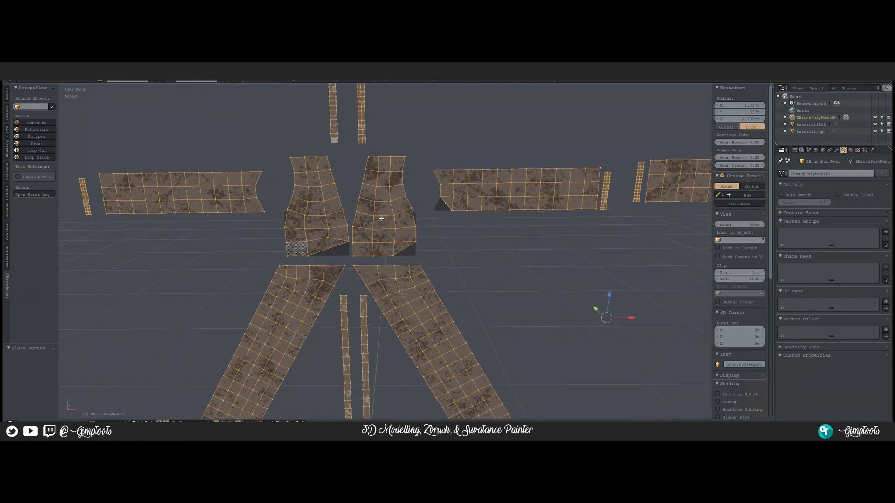
middle_drag(380, 275, 384, 249)
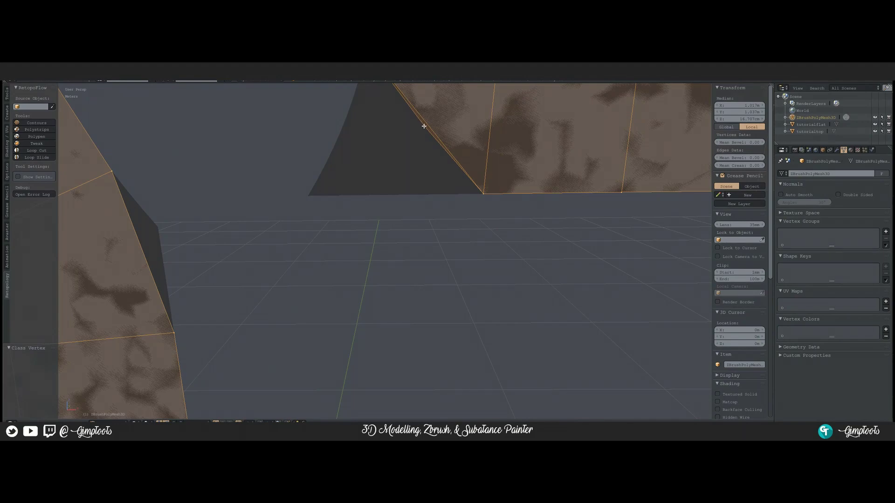
scroll(424, 126, down, 6)
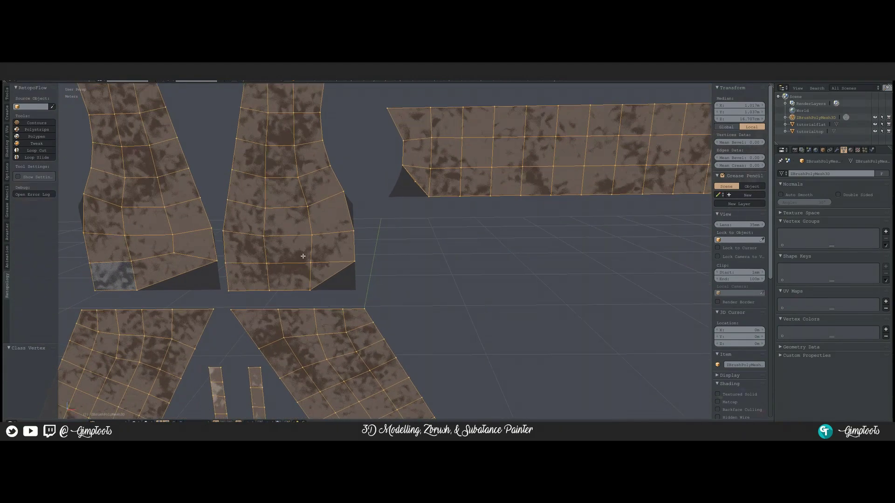
Delete the slanted face at the lower outer corner of the right bodice panel in face selection mode.
key(ctrl+Tab)
click(327, 272)
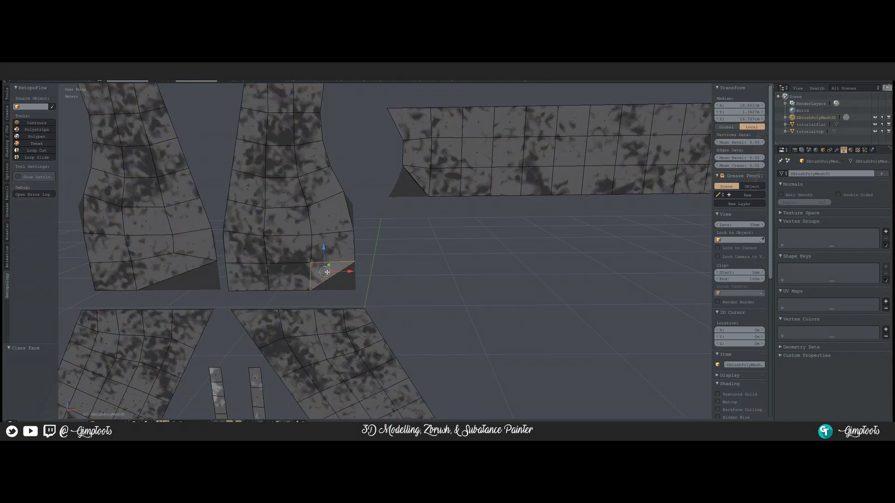
key(x)
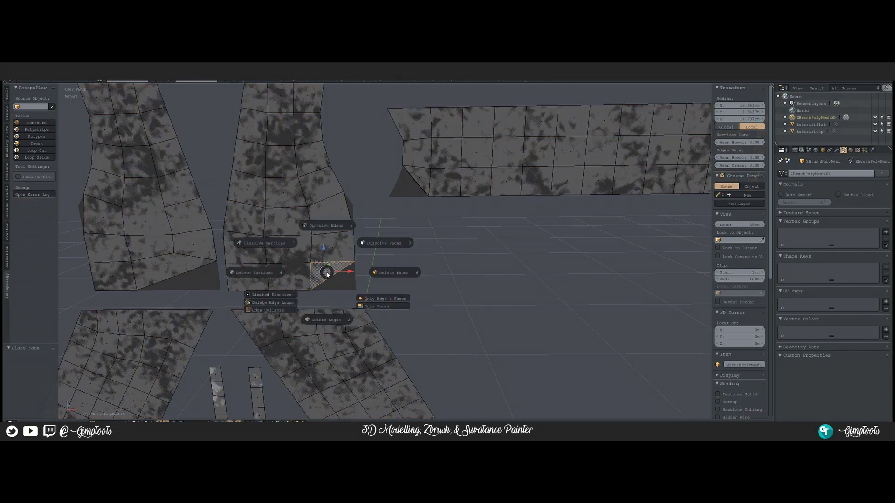
click(358, 274)
scroll(358, 273, up, 2)
Switch to vertex selection and select the bottom-edge vertex beside the missing corner of the right bodice panel.
key(ctrl+Tab)
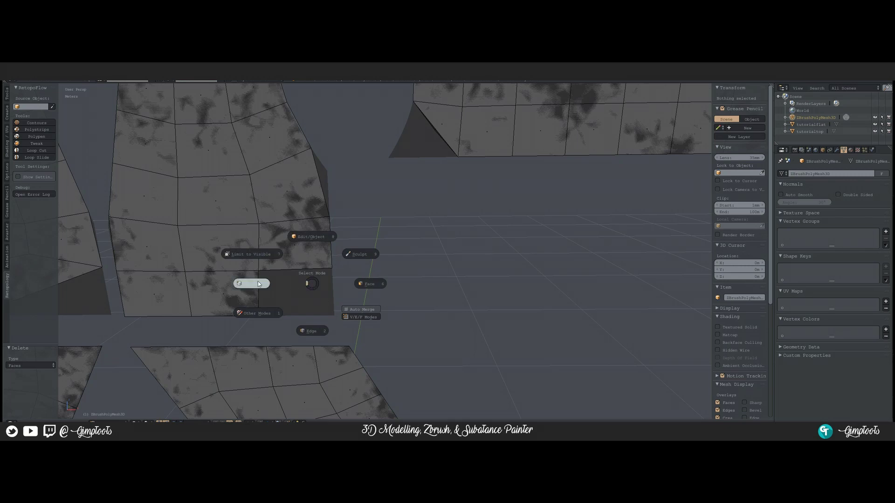
click(290, 291)
shift+middle_drag(289, 291, 309, 273)
click(329, 259)
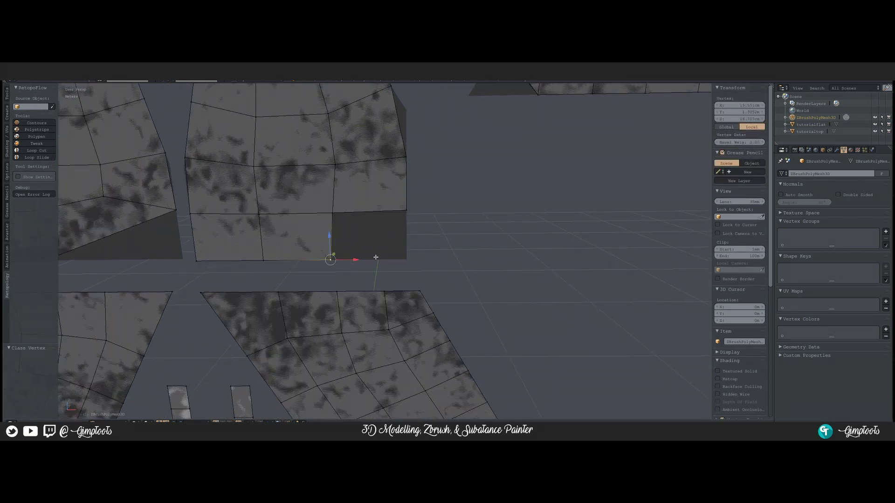
key(g)
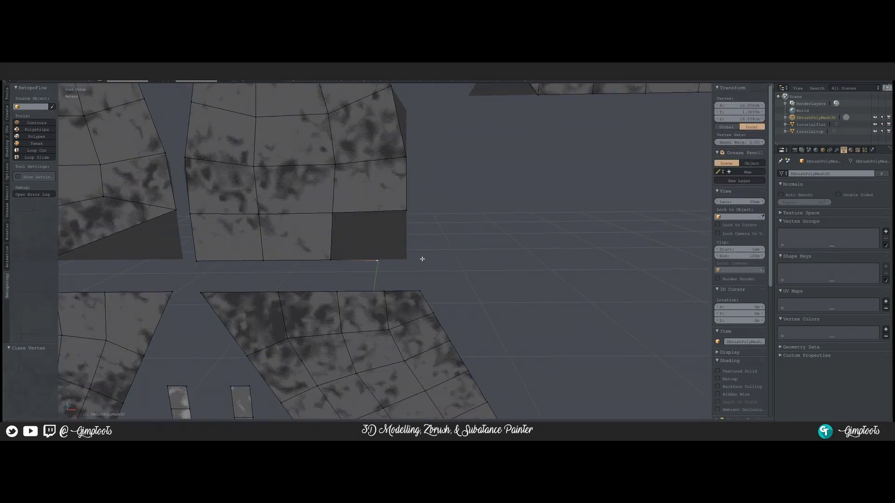
right_click(411, 259)
key(ctrl+z)
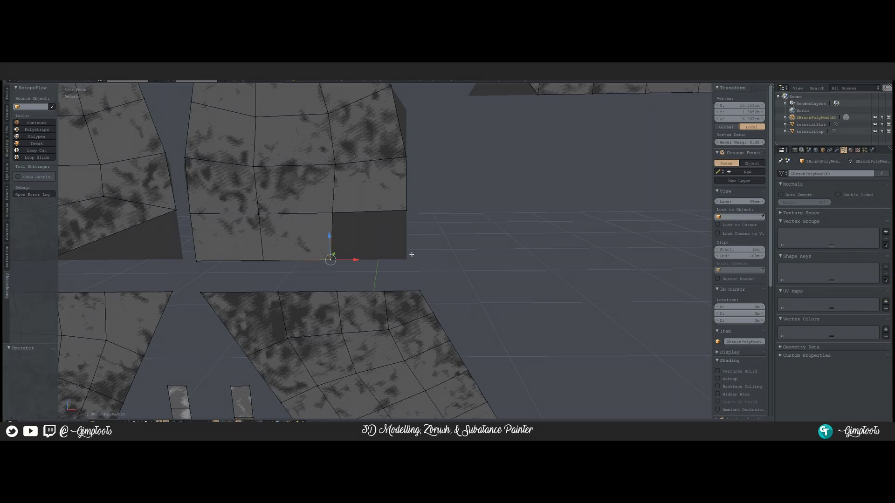
In front orthographic view, extrude the selected vertex along the bottom edge to the original pattern's lower outer corner.
key(KP_1)
scroll(382, 224, down, 2)
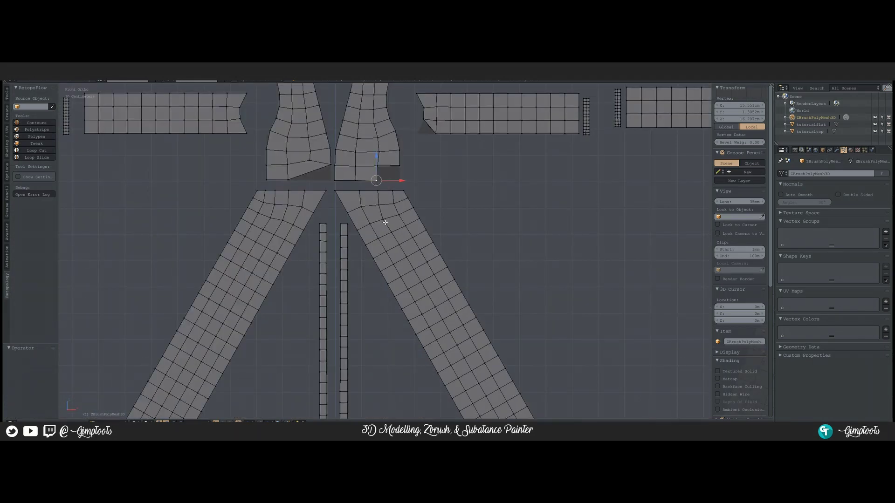
scroll(403, 198, up, 5)
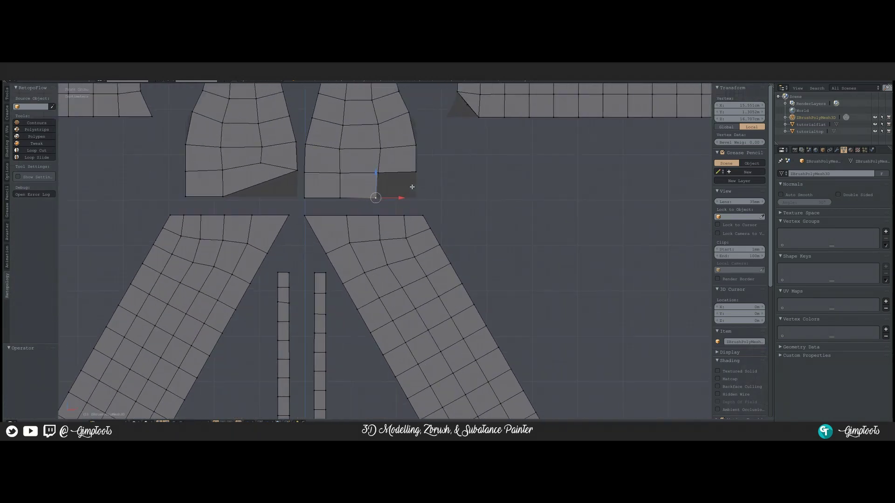
scroll(436, 247, up, 3)
shift+middle_drag(445, 191, 398, 270)
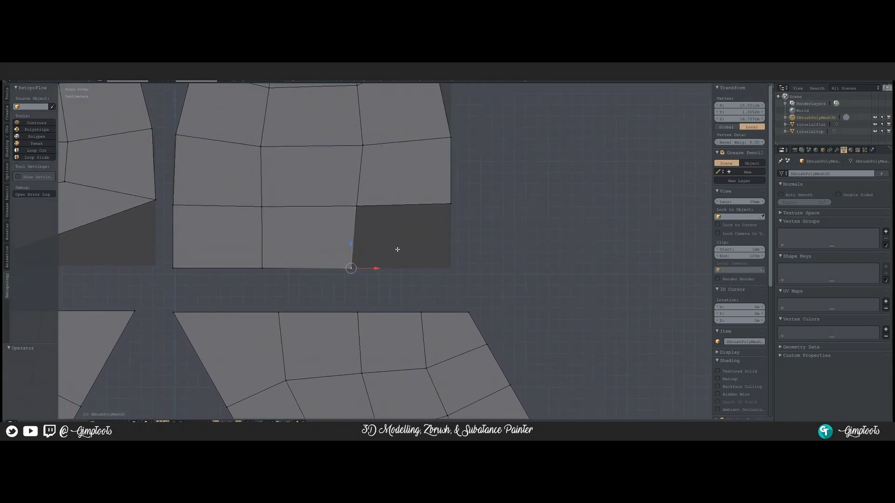
key(e)
key(e)
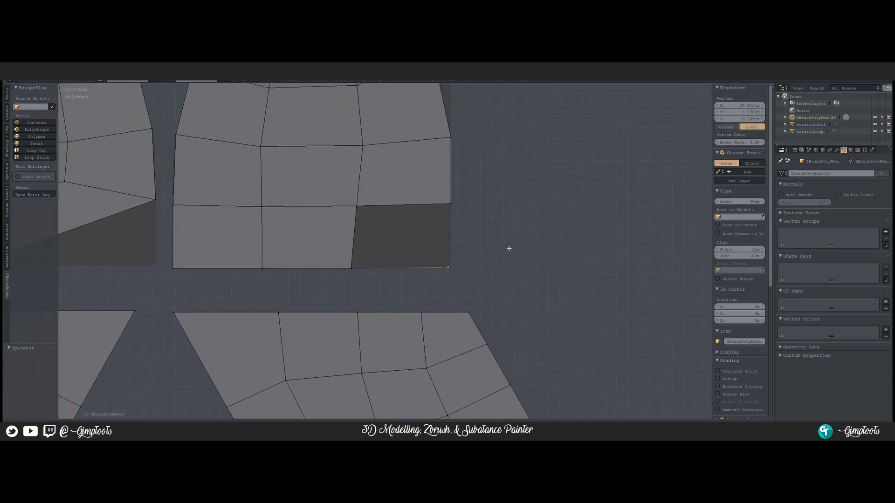
click(511, 249)
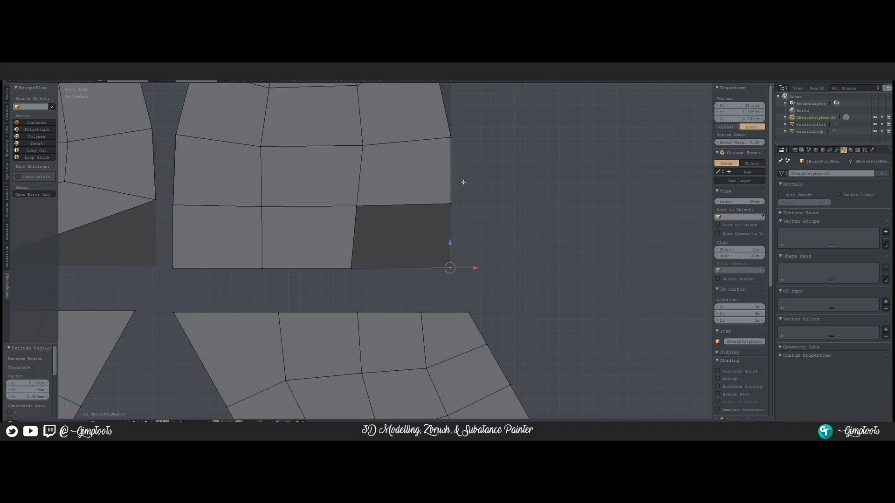
Fill the right bodice panel's missing corner with a quad face between its four corner vertices.
shift+right_click(450, 203)
shift+right_click(361, 206)
shift+right_click(350, 264)
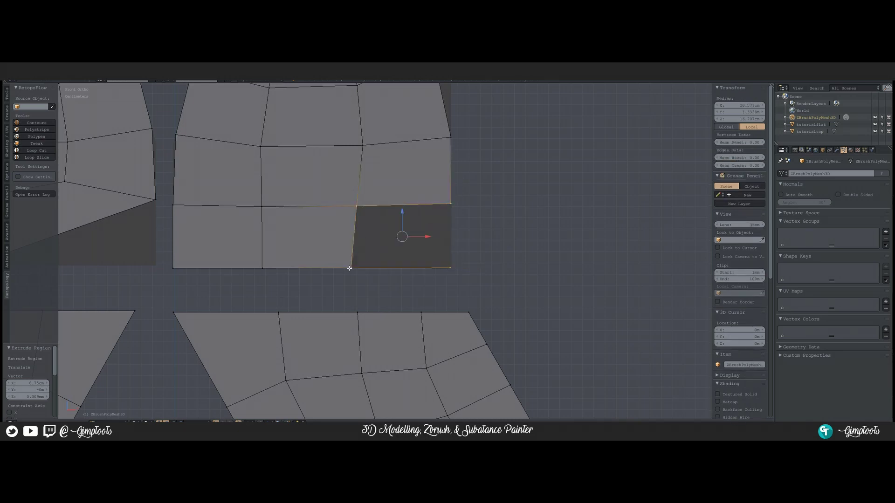
key(f)
Delete the distorted, slanted face at the lower inner corner of the left bodice panel.
scroll(340, 254, down, 5)
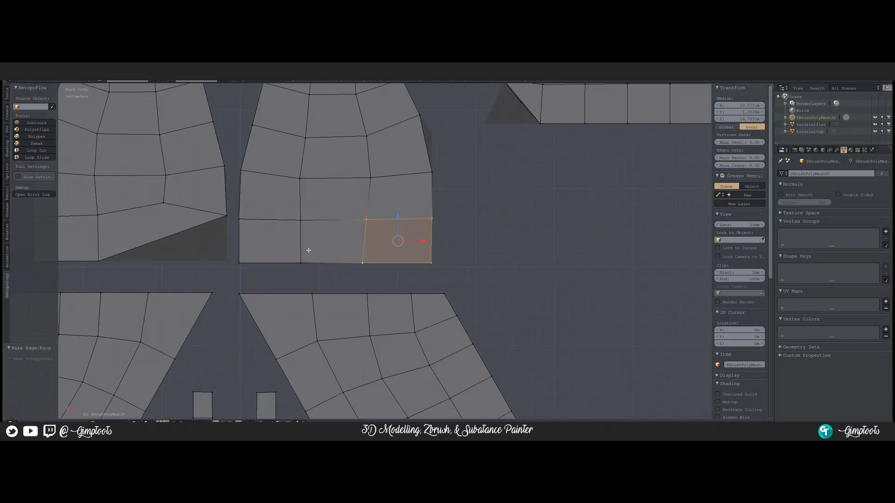
shift+middle_drag(313, 264, 322, 317)
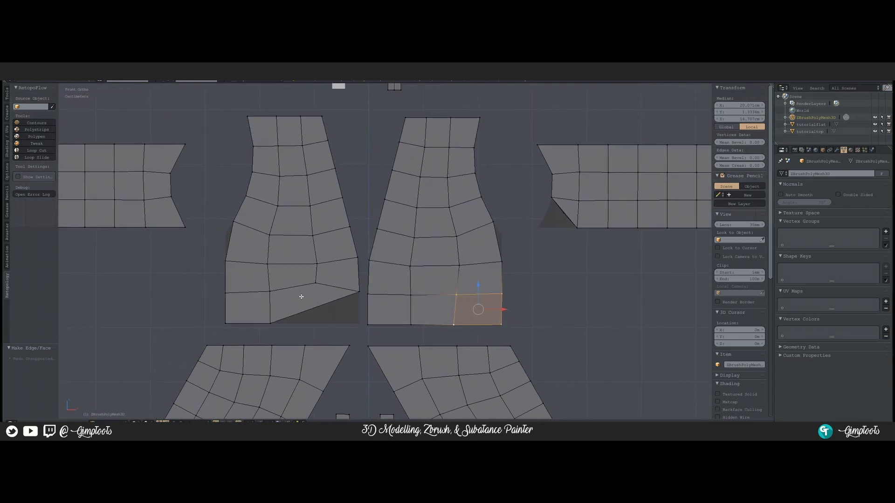
key(Tab)
click(366, 299)
right_click(306, 303)
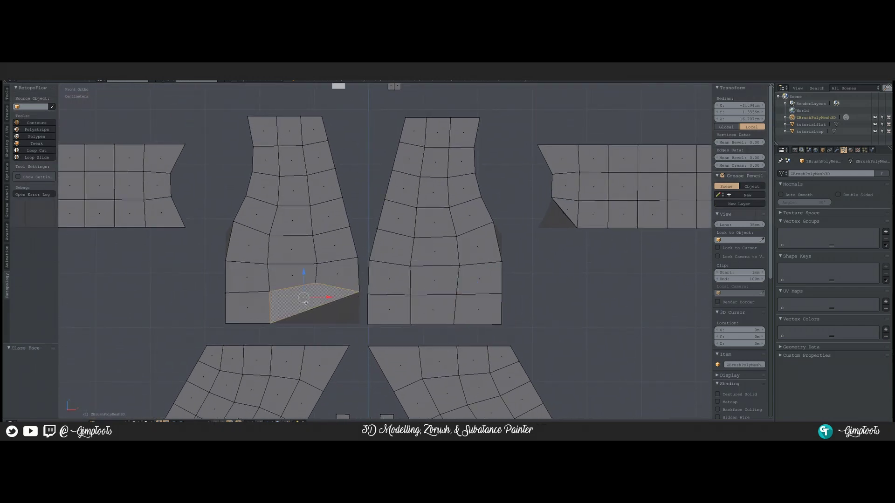
key(x)
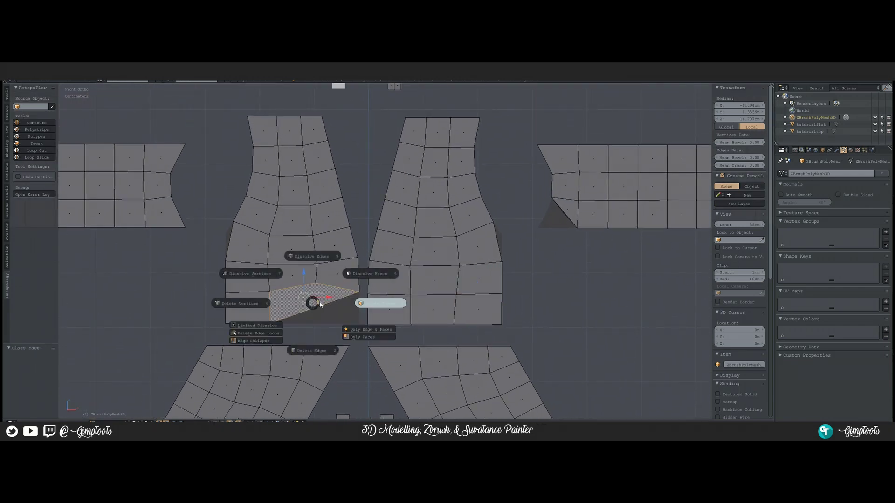
click(373, 308)
scroll(319, 289, up, 2)
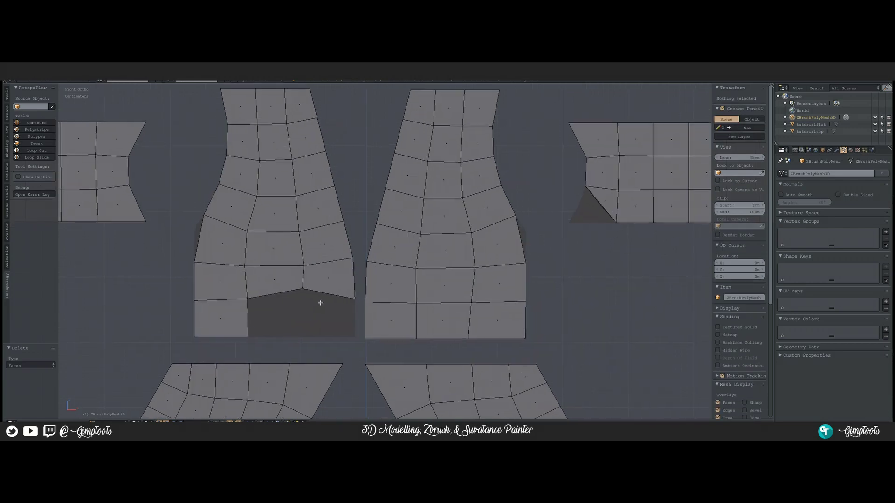
Move the raised middle vertex above the left bodice panel's gap down in line with its horizontal edge row.
key(ctrl+Tab)
click(298, 275)
right_click(314, 278)
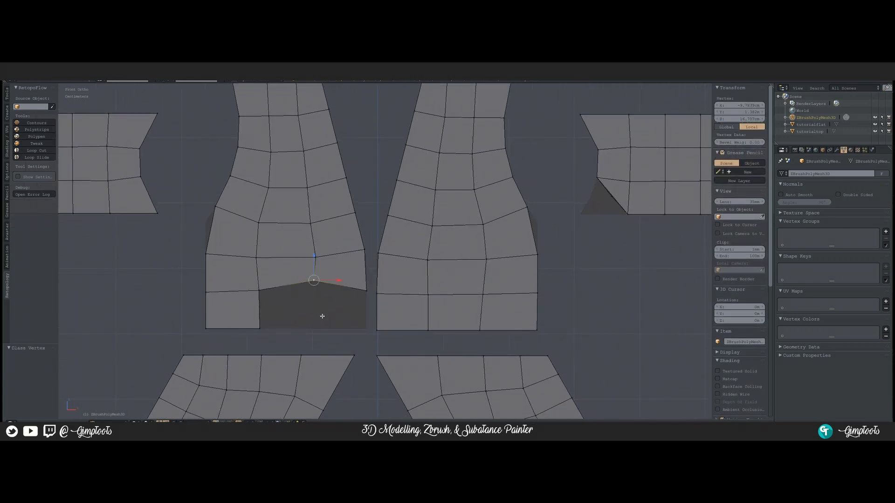
right_drag(314, 283, 313, 295)
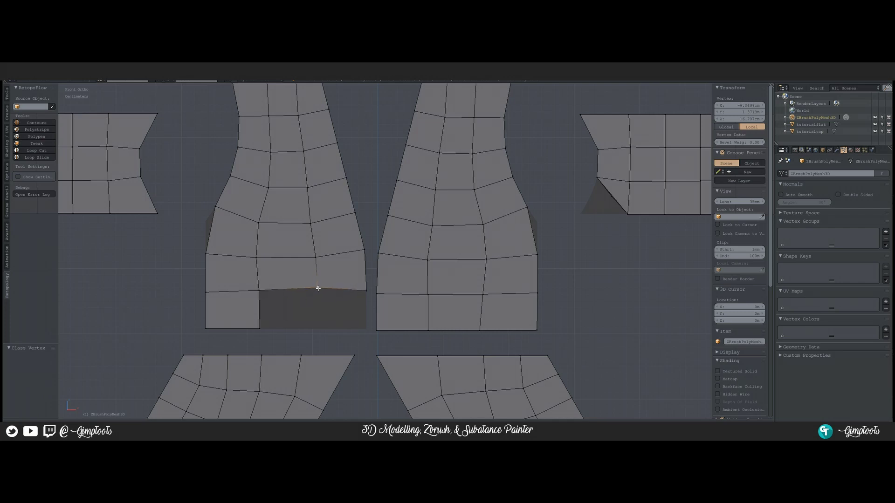
click(318, 290)
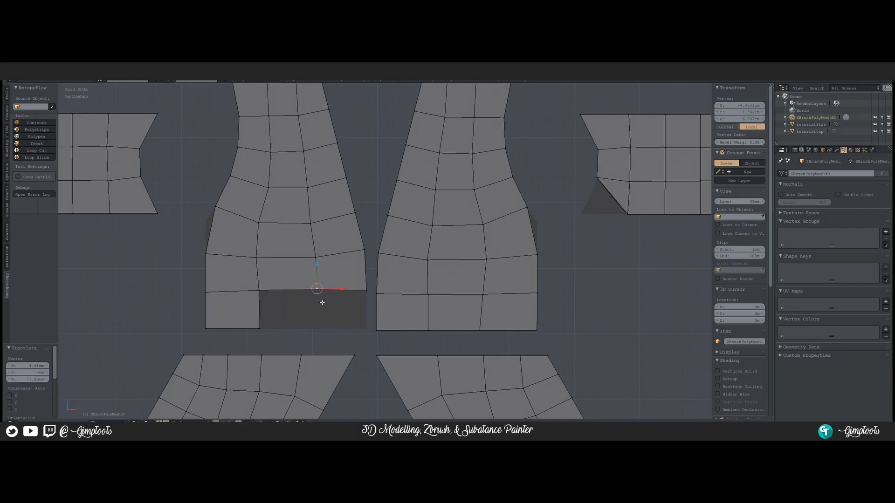
Extrude vertices down to the left bodice panel's bottom edge and fill the gap with two quad faces.
key(g)
click(323, 339)
shift+right_click(316, 288)
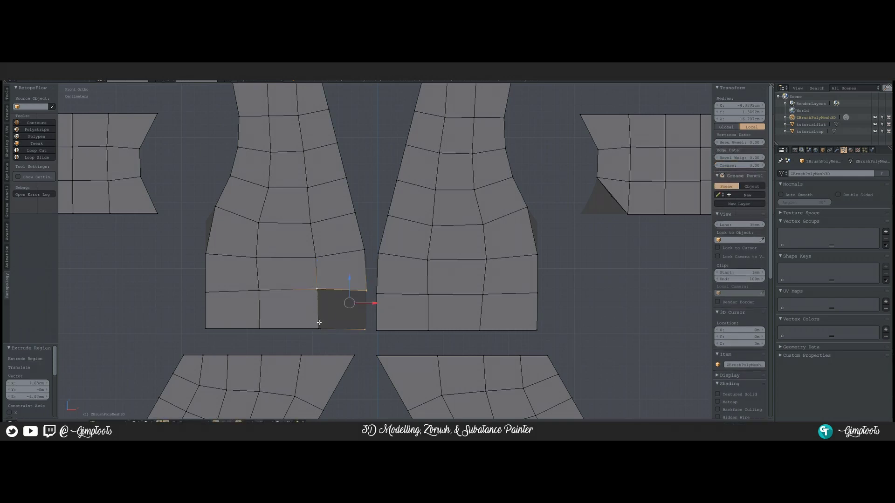
shift+right_click(319, 326)
key(f)
Select the vertices along the curved outer edges of the right and left bodice panels to compare their counts.
scroll(492, 284, down, 5)
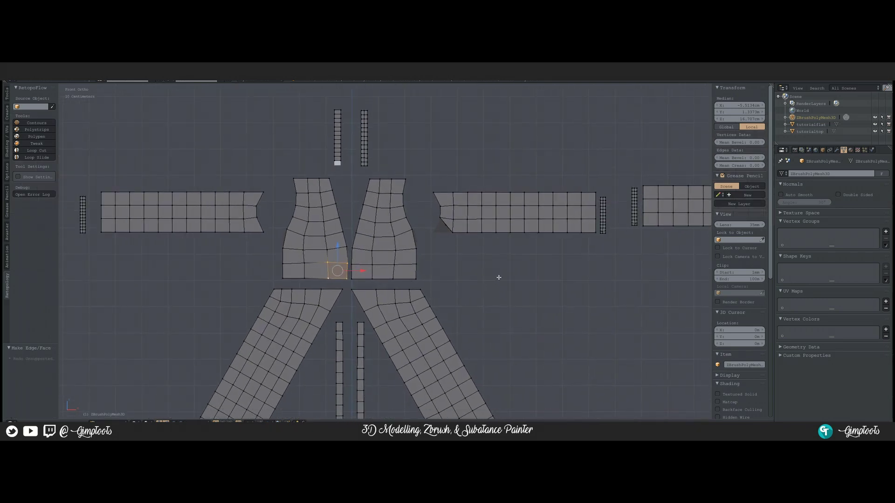
scroll(344, 213, up, 2)
shift+middle_drag(386, 207, 286, 238)
right_click(316, 179)
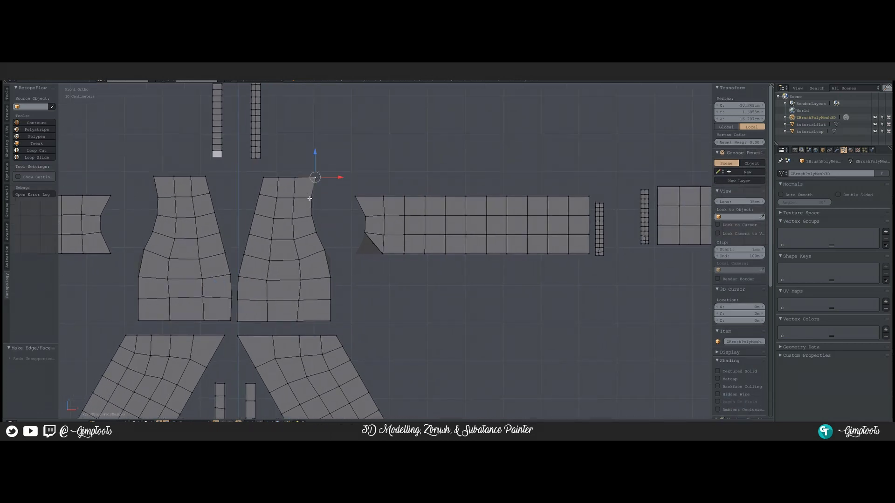
shift+right_click(311, 199)
shift+right_click(312, 216)
shift+right_click(316, 232)
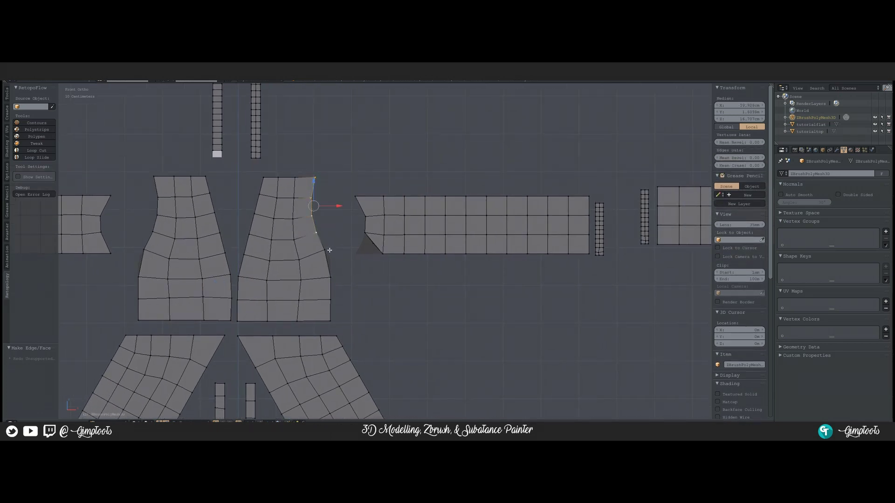
shift+right_click(325, 251)
right_click(154, 177)
shift+right_click(152, 231)
shift+right_click(146, 247)
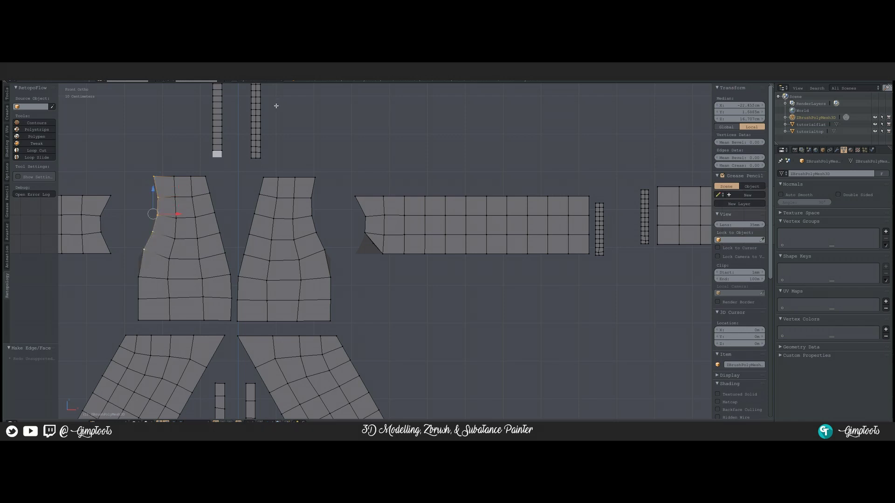
Delete the slanted face at the lower inner corner of the right sleeve panel in face selection mode.
scroll(347, 202, up, 2)
shift+middle_drag(331, 203, 318, 220)
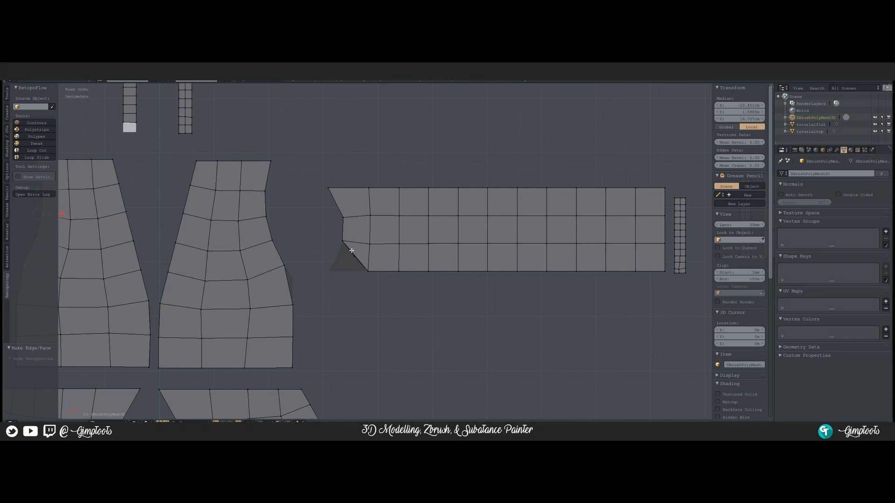
scroll(361, 259, up, 2)
key(Tab)
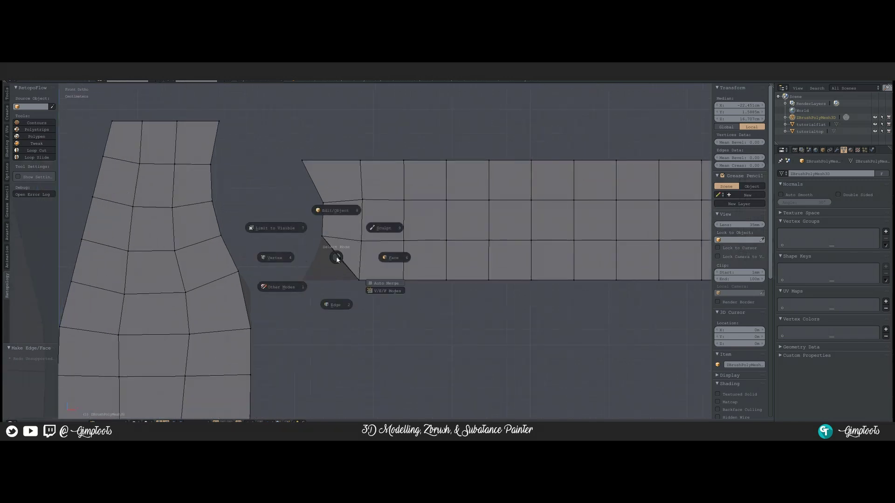
click(384, 258)
right_click(345, 255)
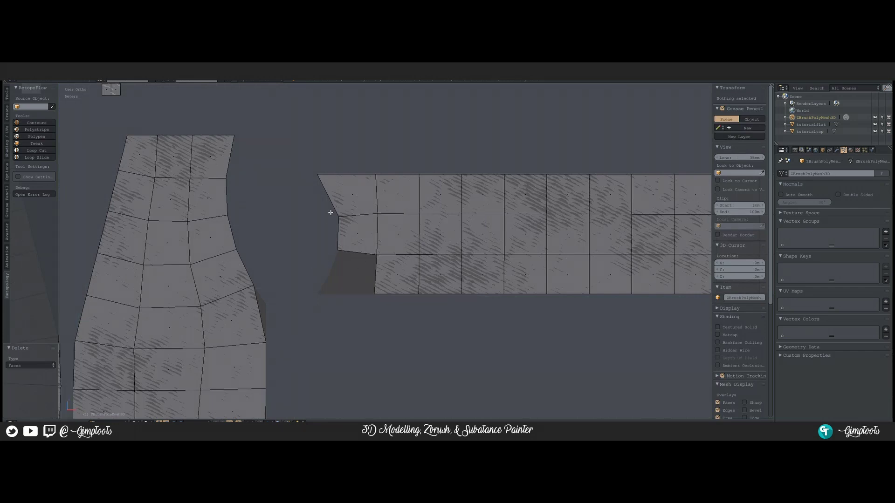
scroll(276, 243, down, 3)
shift+middle_drag(324, 247, 504, 267)
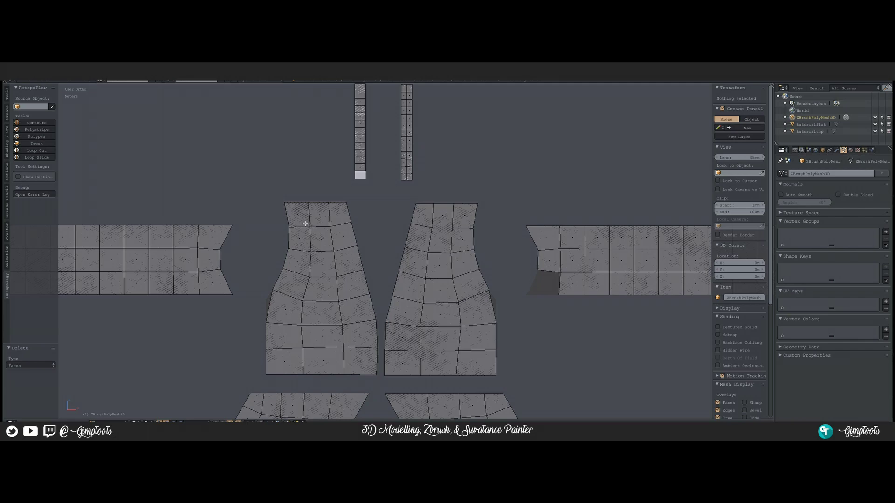
In vertex selection mode, extrude the right sleeve panel's lower edge vertex out to the original pattern's lower inner corner.
scroll(450, 233, up, 3)
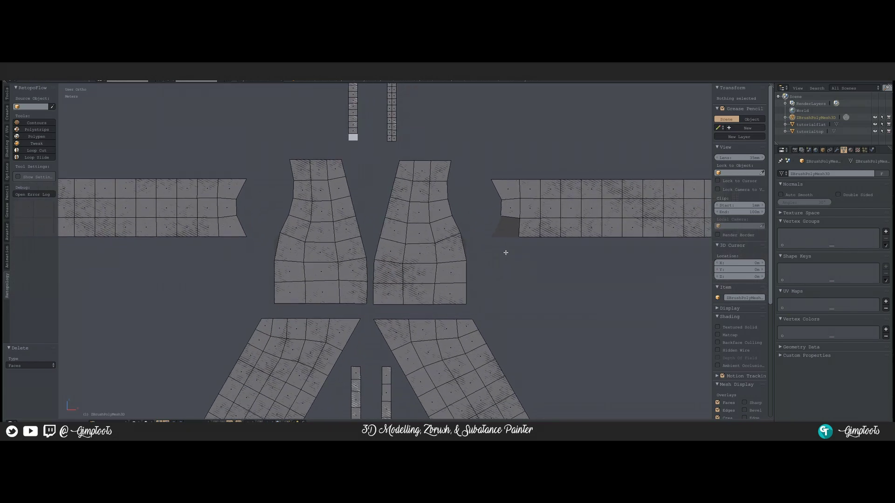
shift+middle_drag(559, 225, 343, 228)
scroll(471, 205, up, 4)
shift+middle_drag(487, 178, 420, 237)
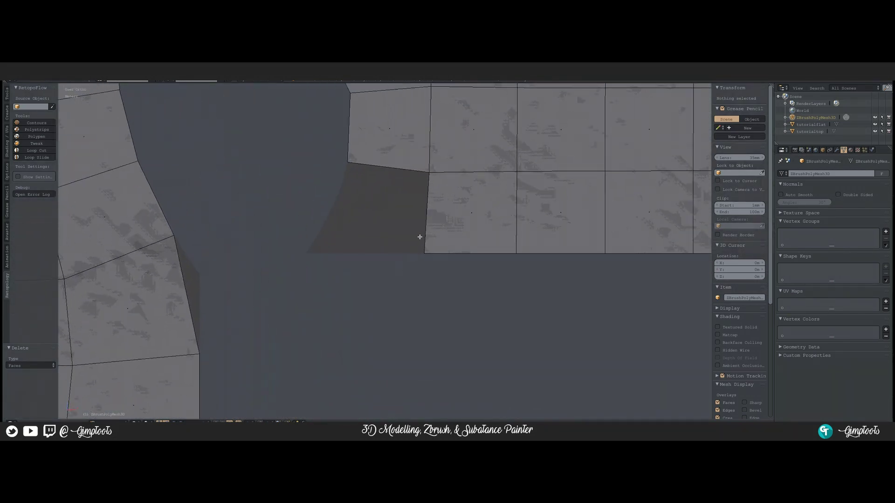
key(Tab)
click(375, 245)
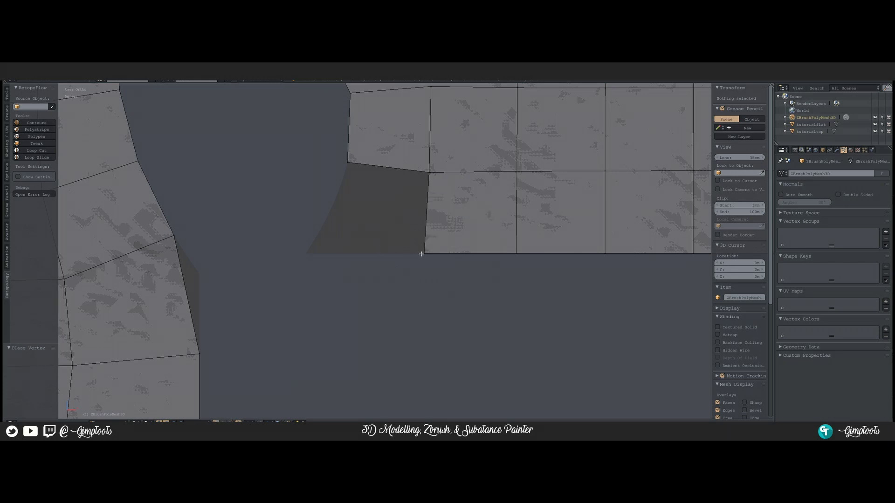
right_click(424, 253)
right_click(308, 252)
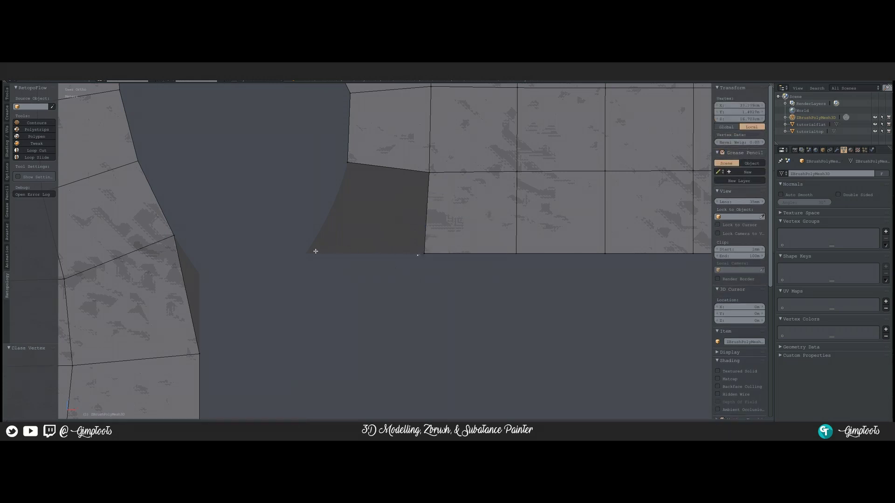
click(206, 248)
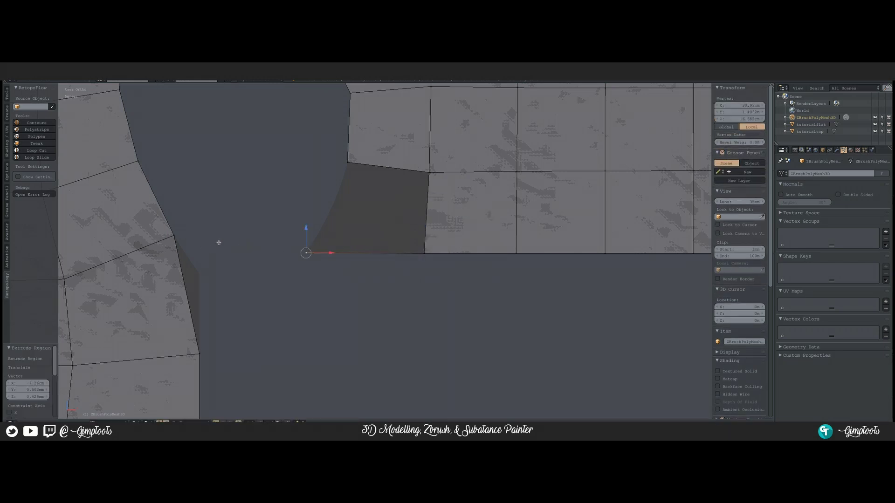
Fill the gap at the right sleeve panel's lower inner corner with a quad face from its four surrounding vertices.
shift+right_click(352, 160)
shift+right_click(431, 172)
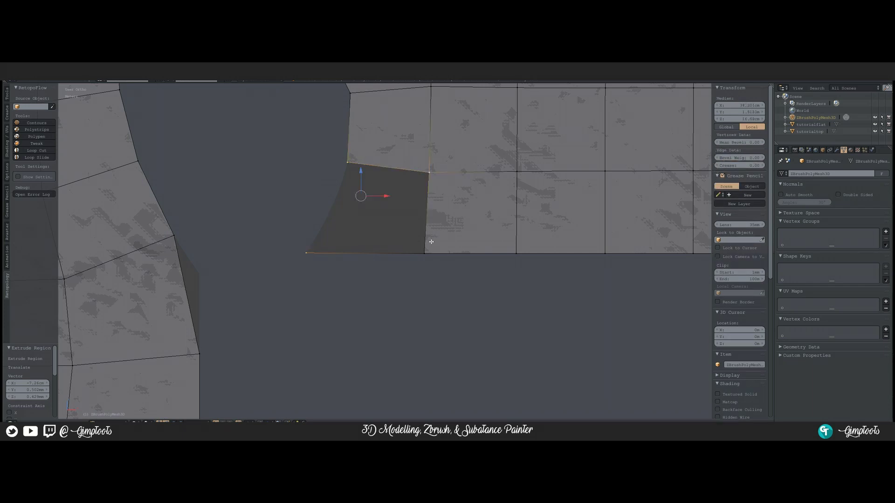
shift+right_click(424, 252)
key(f)
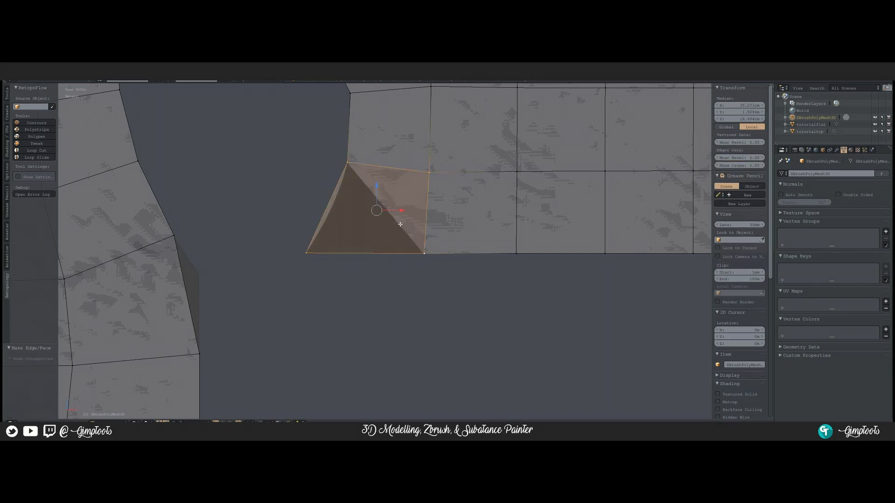
Open the file IchigoClothes.blend from the Ichigo folder.
scroll(439, 204, down, 5)
scroll(439, 204, down, 4)
middle_drag(431, 248, 436, 220)
scroll(436, 220, down, 3)
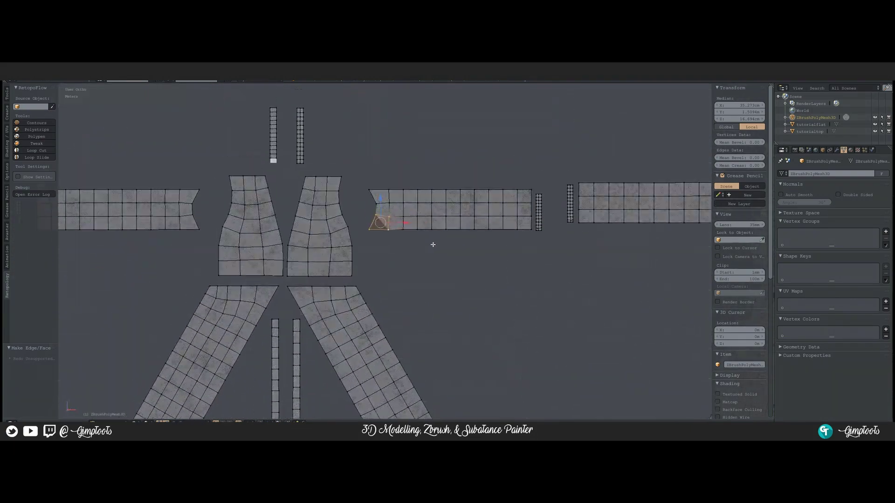
click(29, 83)
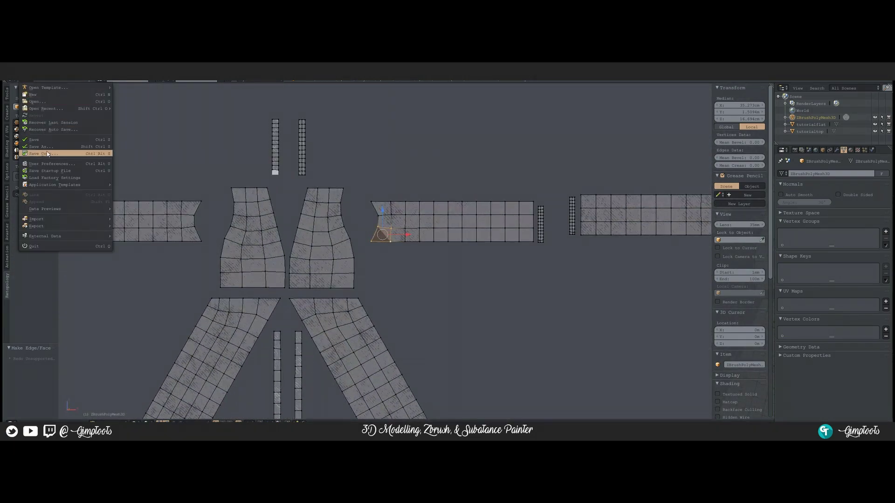
mouse_move(81, 108)
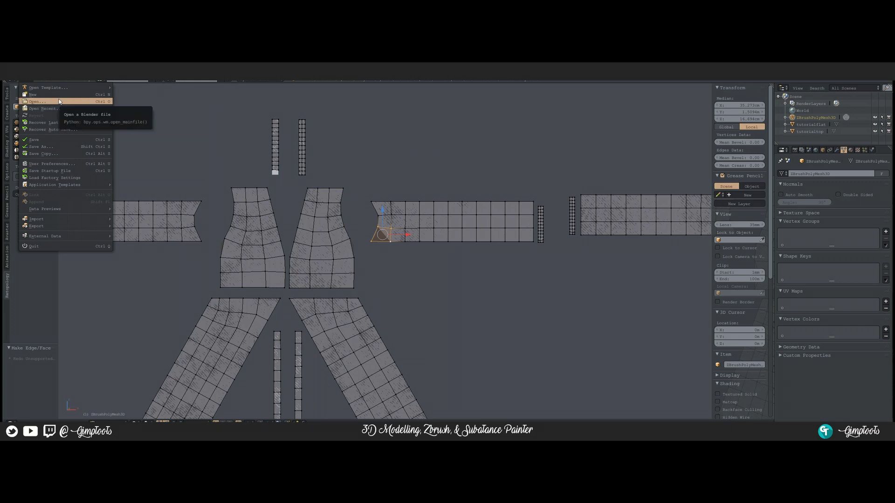
click(44, 101)
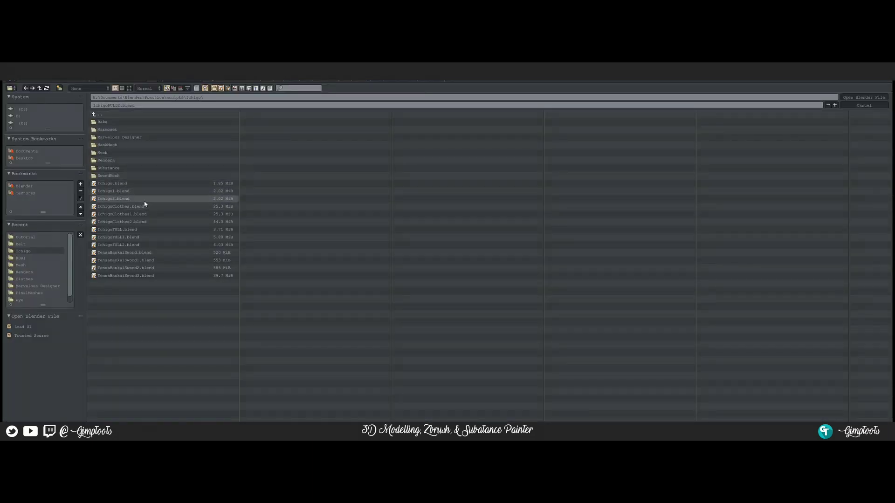
click(124, 206)
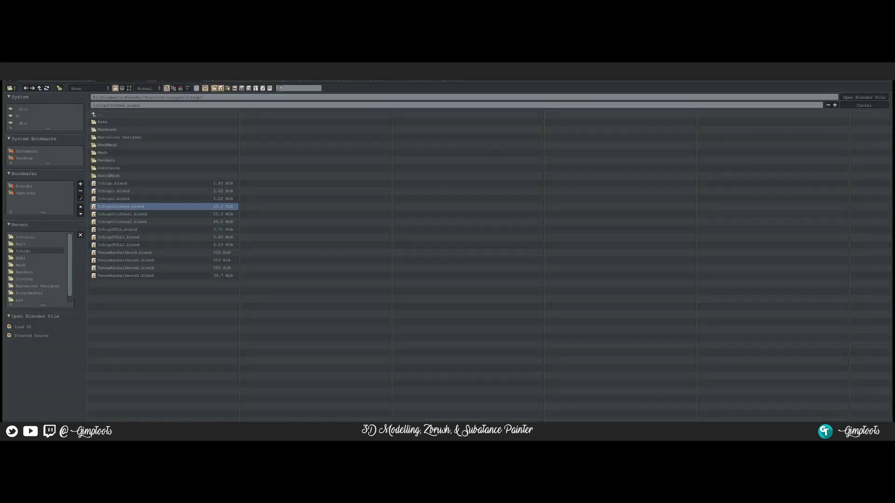
click(848, 98)
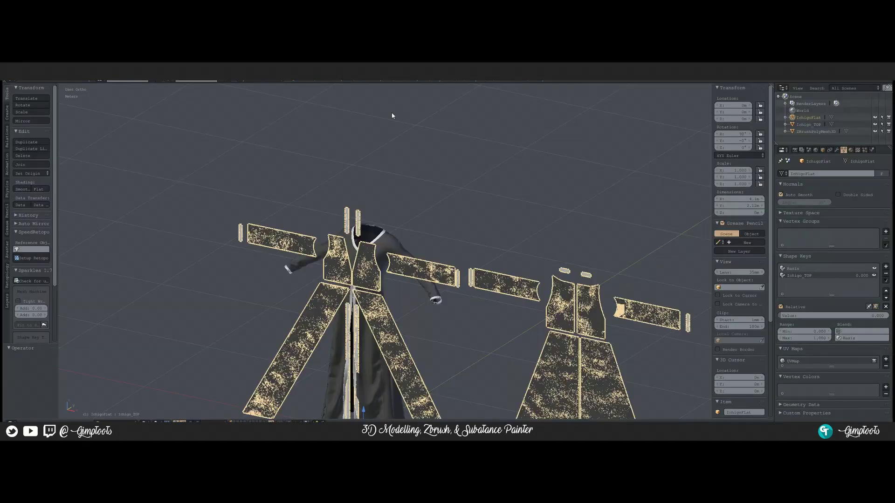
Select the ZBrush-remeshed flat pattern and enter edit mode with vertex selection.
scroll(354, 203, down, 2)
scroll(368, 277, up, 6)
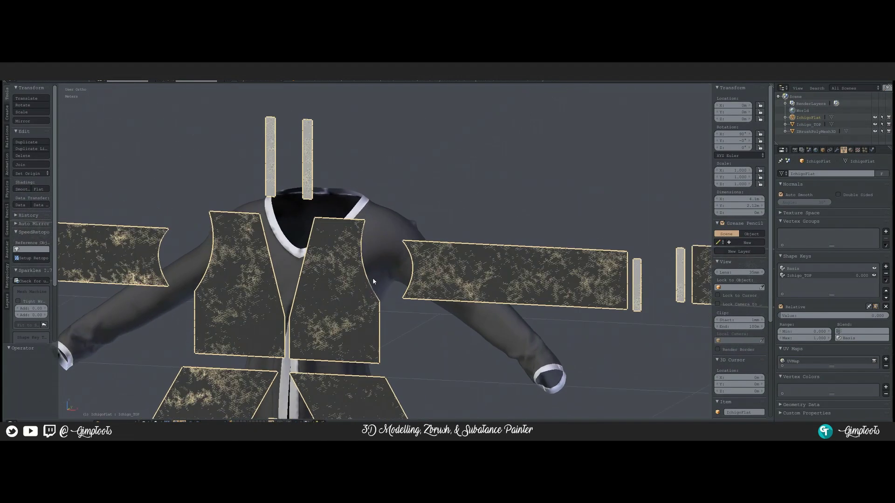
scroll(393, 247, up, 3)
right_click(404, 226)
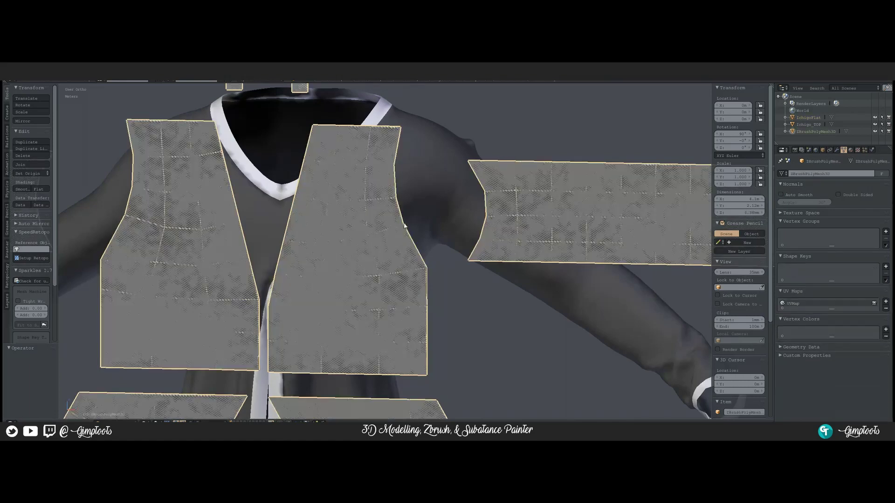
scroll(361, 210, down, 2)
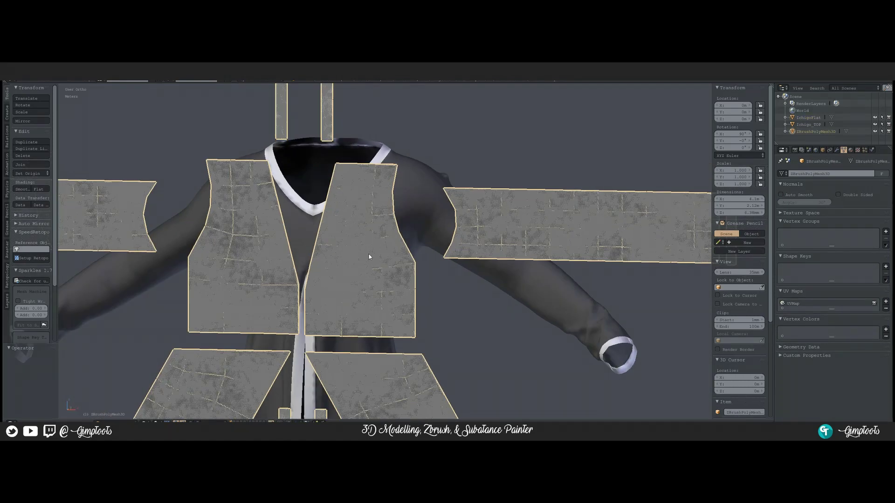
key(Tab)
click(309, 254)
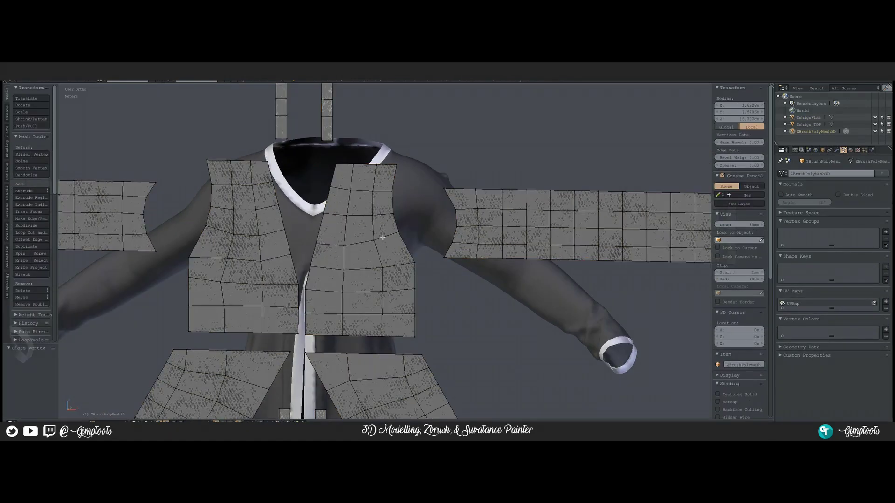
Select the five vertices along the curved armhole edge of the right-hand back bodice panel.
scroll(385, 256, down, 3)
shift+middle_drag(386, 276, 408, 180)
scroll(407, 180, down, 3)
shift+middle_drag(423, 254, 292, 174)
shift+middle_drag(580, 225, 366, 316)
scroll(450, 238, up, 4)
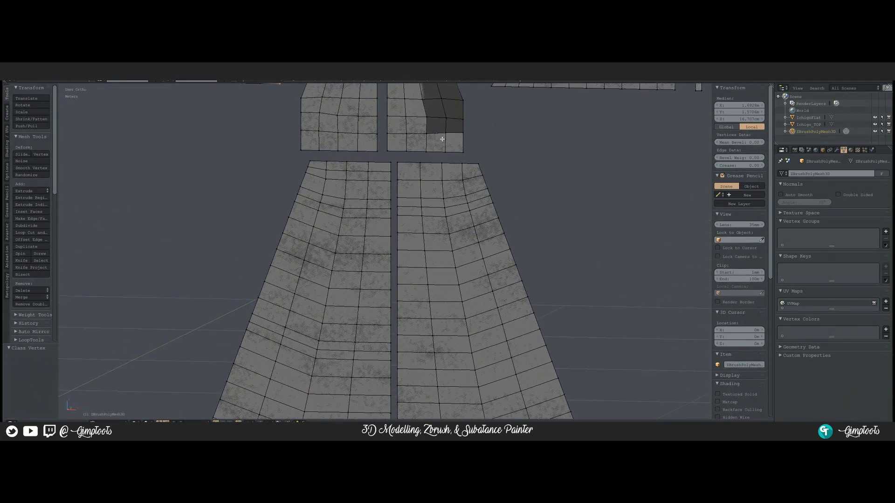
shift+middle_drag(441, 138, 419, 247)
scroll(419, 247, up, 3)
shift+middle_drag(383, 168, 419, 249)
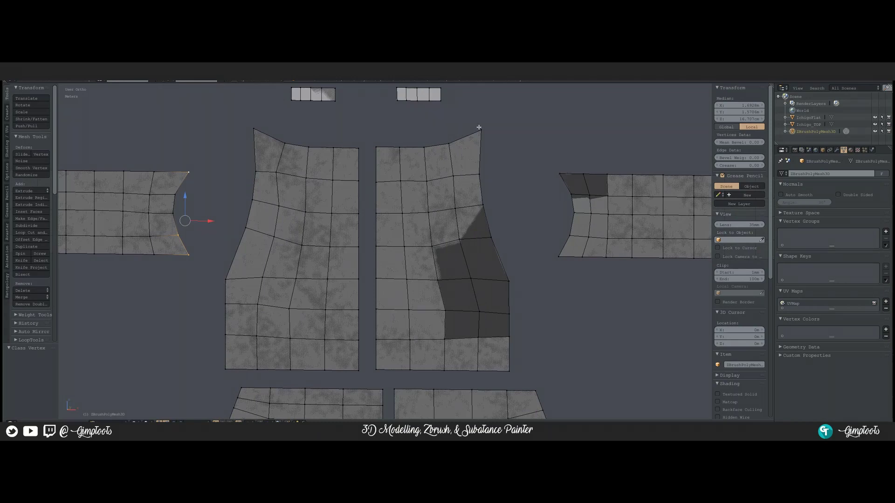
right_click(481, 131)
shift+right_click(480, 175)
shift+right_click(483, 205)
shift+right_click(490, 237)
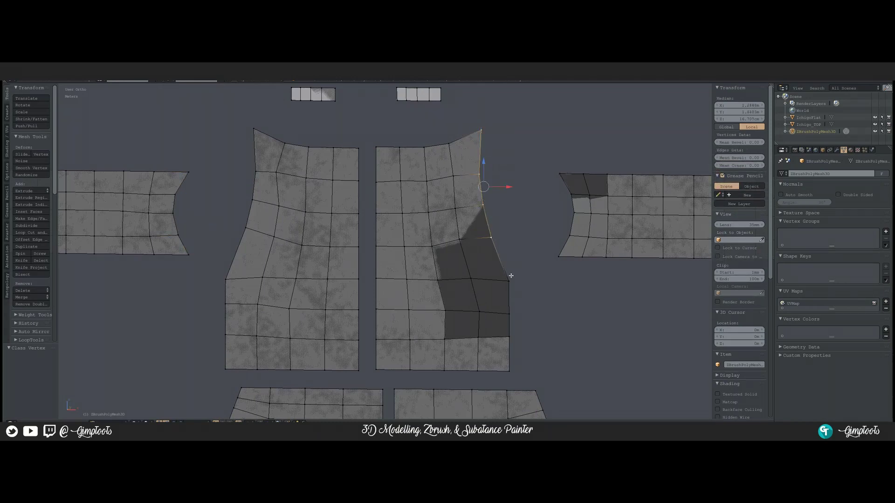
shift+right_click(509, 281)
Select the five vertices along the curved inner end of the adjacent back sleeve panel to compare counts.
right_click(559, 174)
shift+right_click(573, 195)
shift+right_click(573, 213)
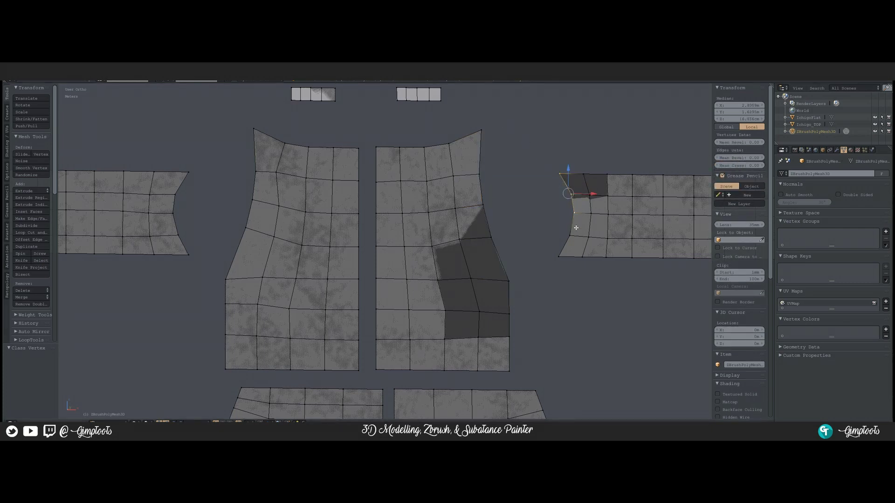
shift+right_click(570, 235)
shift+right_click(558, 256)
Examine the edge loops of the two back skirt panels and return the remeshed pattern to object mode.
scroll(391, 218, down, 6)
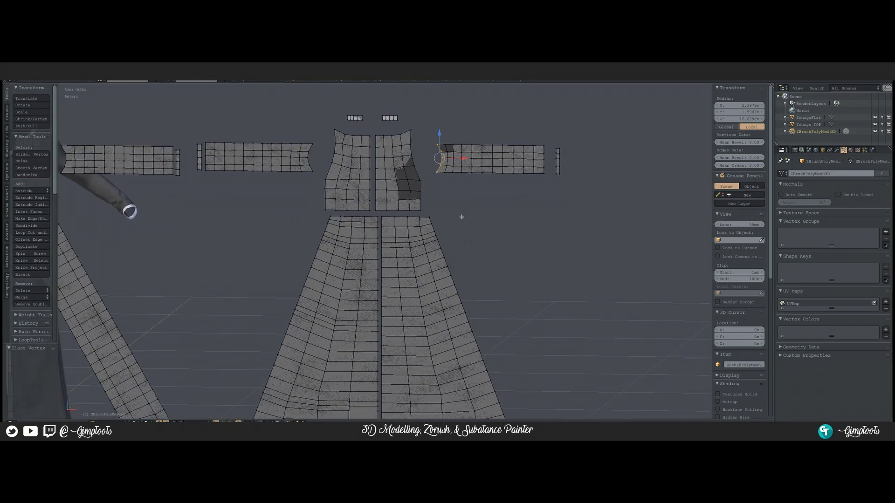
shift+middle_drag(461, 216, 488, 140)
scroll(388, 164, up, 4)
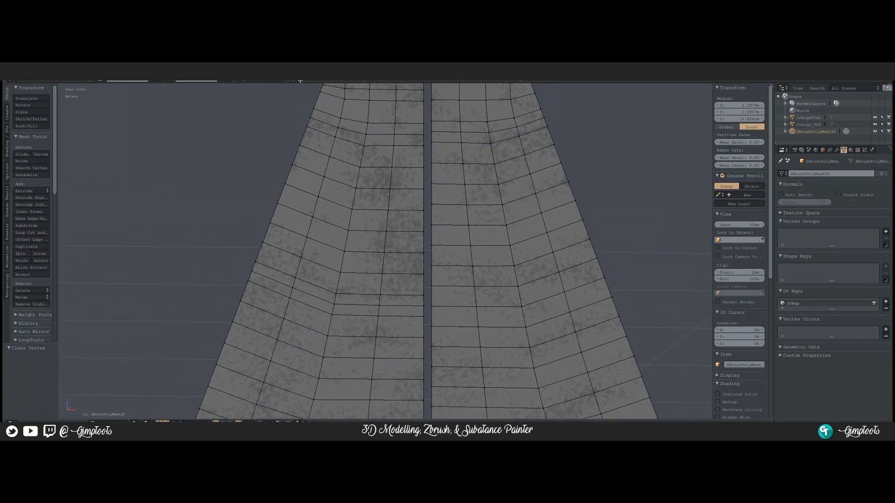
scroll(325, 284, down, 2)
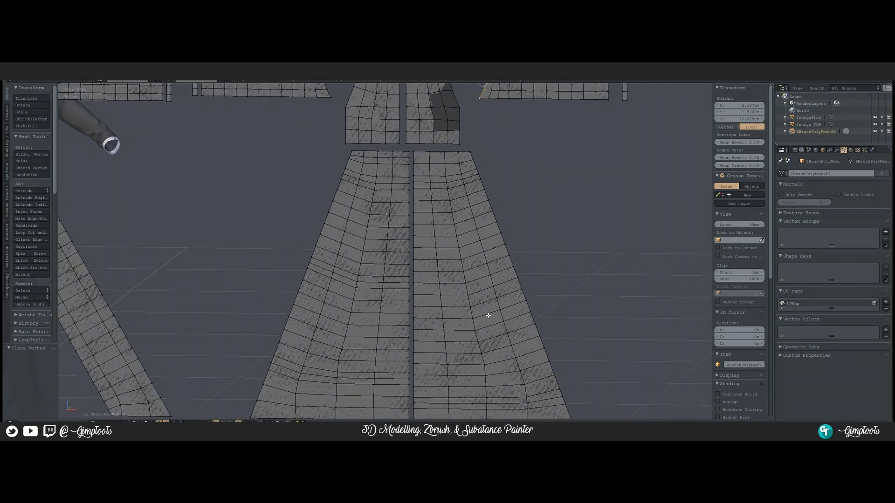
scroll(426, 175, down, 4)
shift+middle_drag(321, 244, 372, 234)
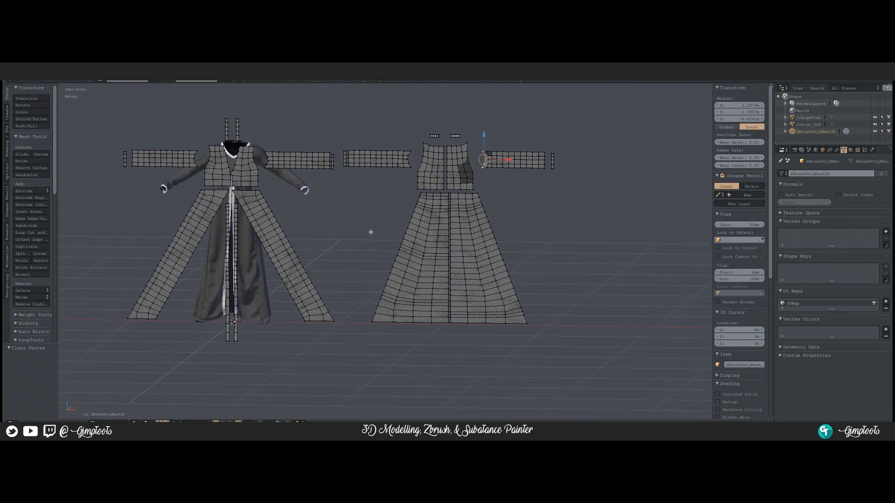
key(Tab)
click(365, 184)
scroll(316, 198, up, 4)
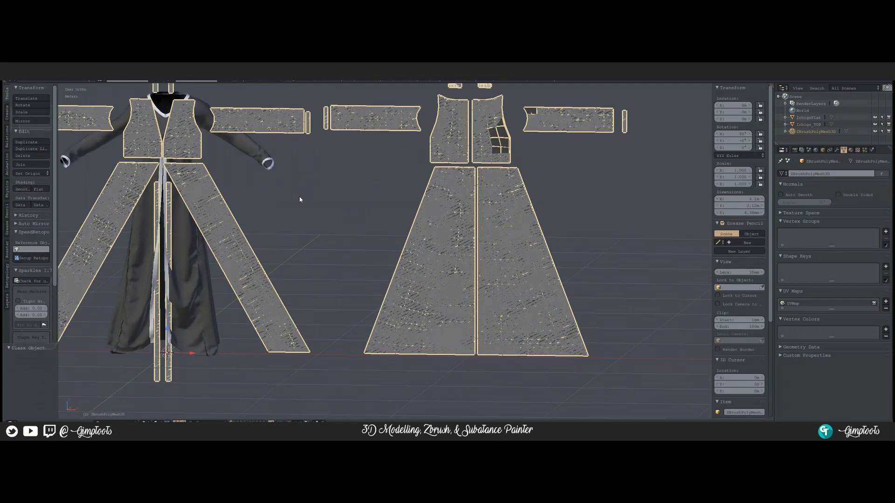
middle_drag(362, 186, 360, 206)
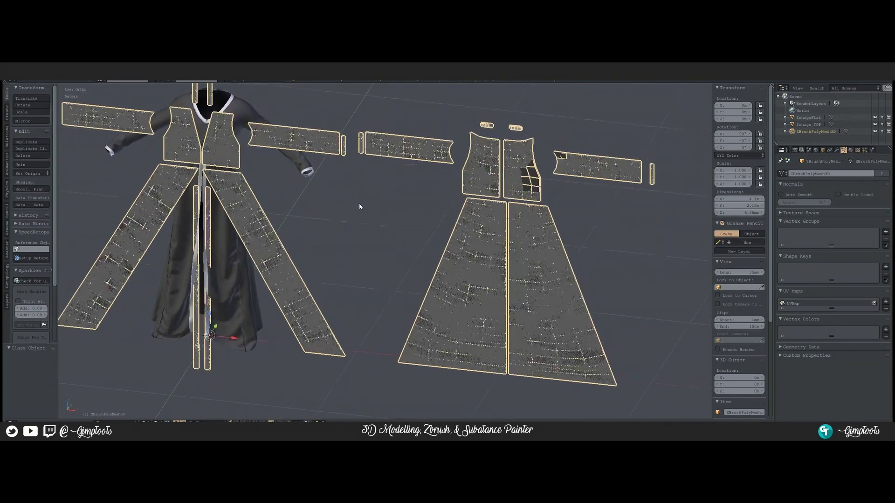
Select the original IchigoFlat garment and try its Ichigo_TOP shape key value slider.
right_click(542, 175)
mouse_move(542, 175)
middle_down()
mouse_move(506, 213)
mouse_move(530, 210)
middle_up()
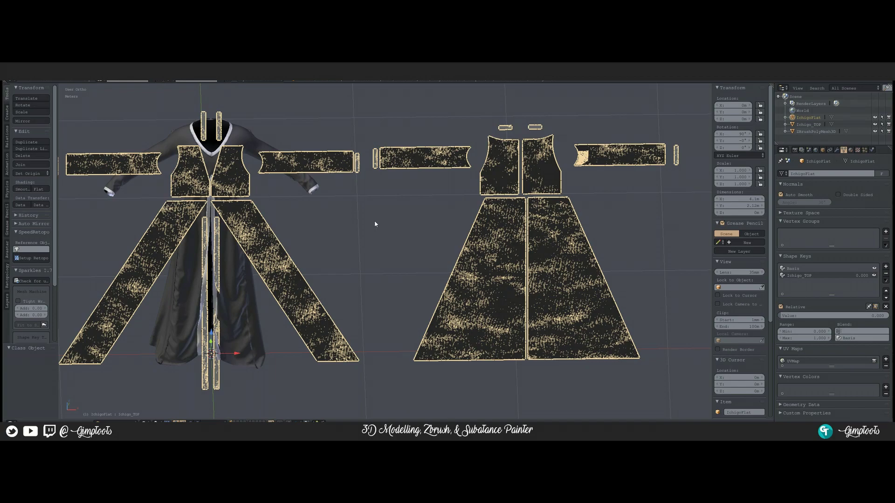
middle_drag(375, 224, 310, 220)
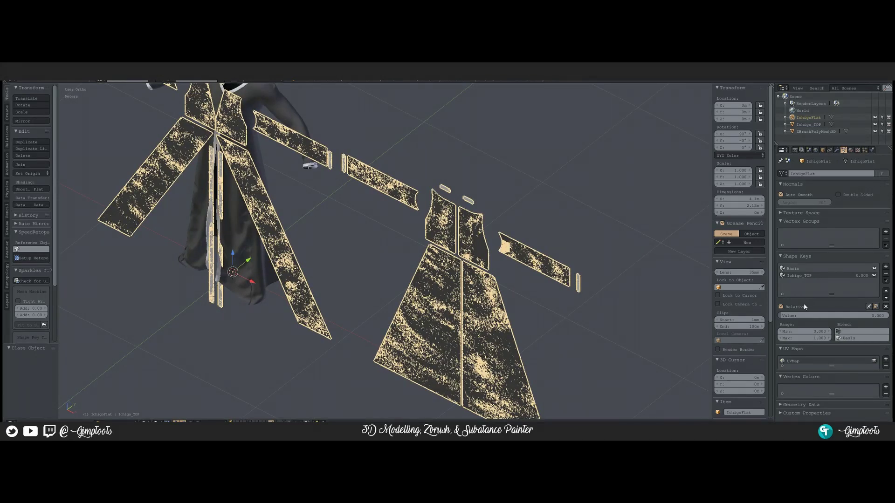
mouse_move(783, 316)
mouse_down()
mouse_move(885, 316)
mouse_move(778, 315)
mouse_up()
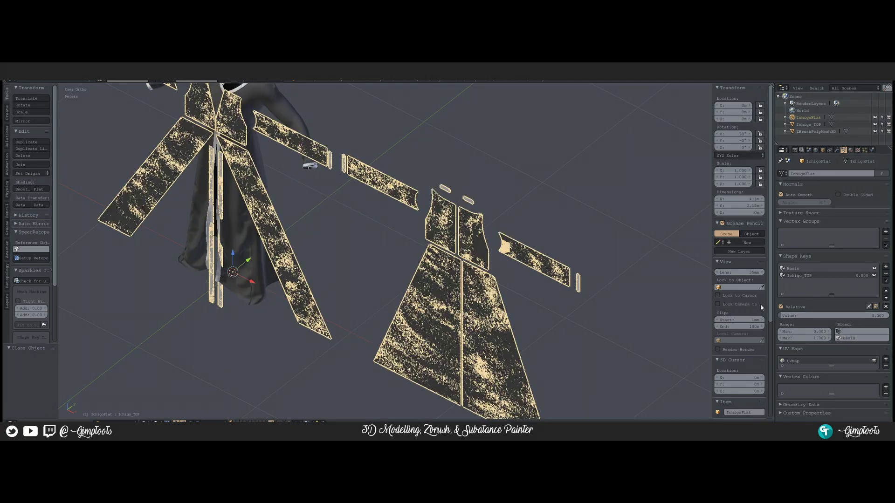
scroll(382, 246, up, 1)
middle_drag(382, 242, 348, 227)
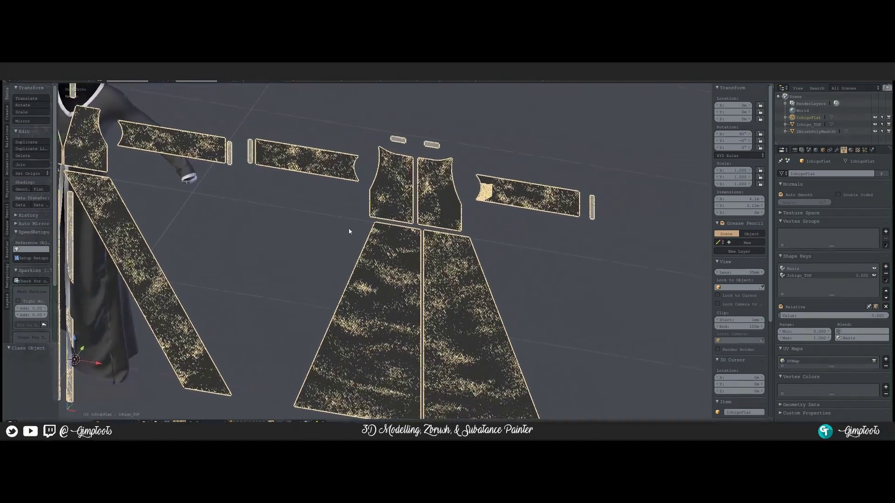
Add a Surface Deform modifier to the ZBrush-remeshed flat pattern.
right_click(433, 182)
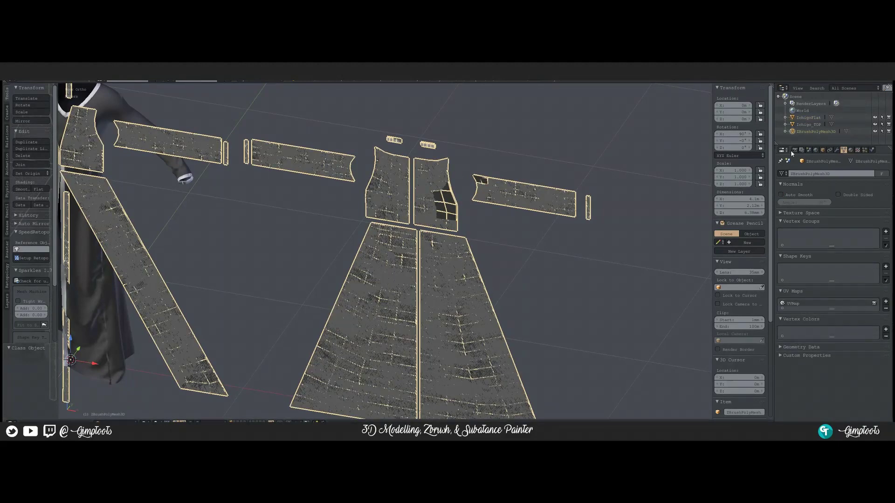
click(837, 150)
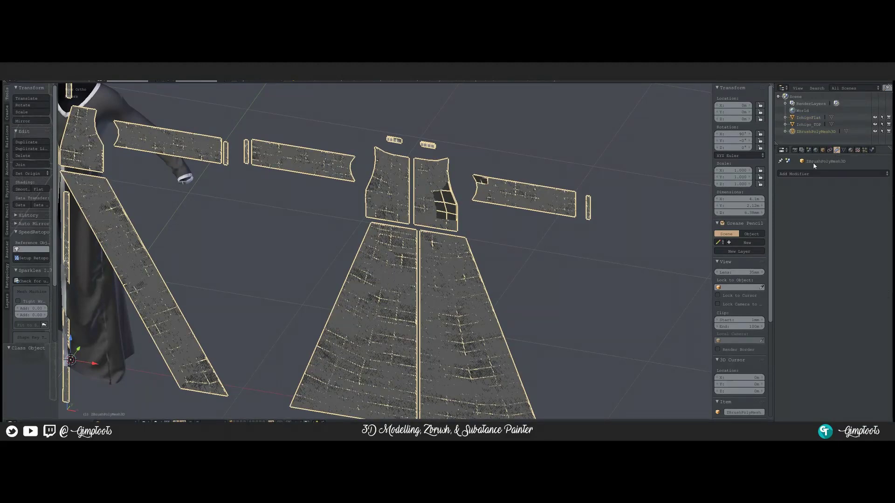
click(806, 173)
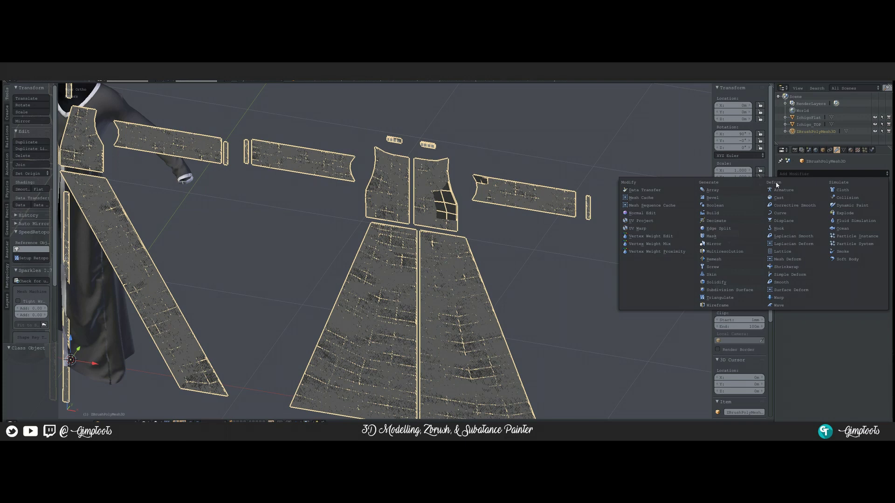
click(791, 291)
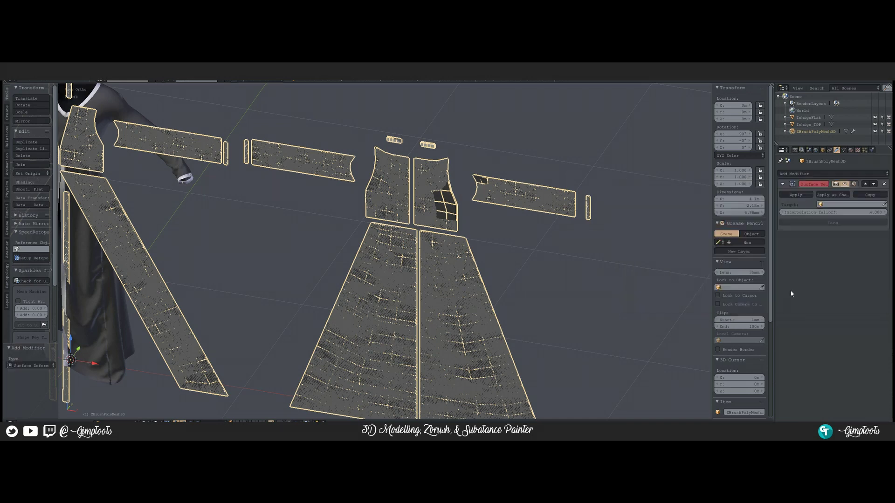
Set the Surface Deform interpolation falloff to 16, target the IchigoFlat mesh, and bind the modifier.
click(790, 215)
text(16)
key(Return)
click(849, 205)
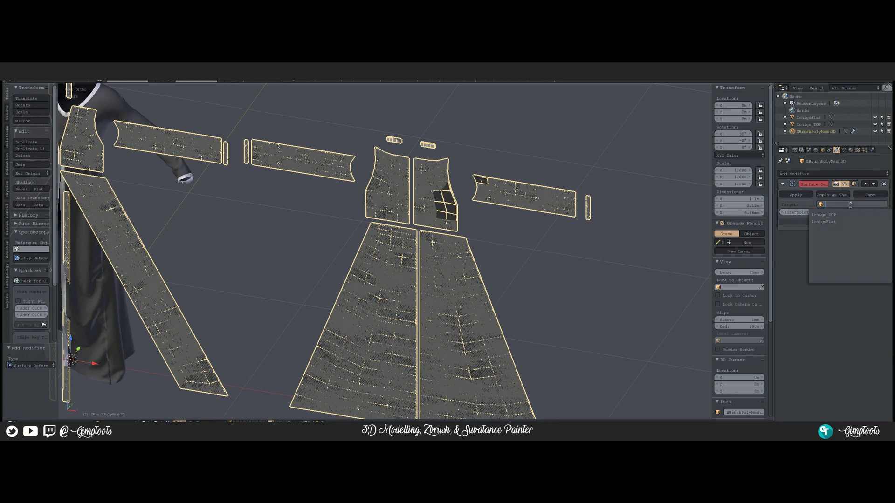
click(819, 222)
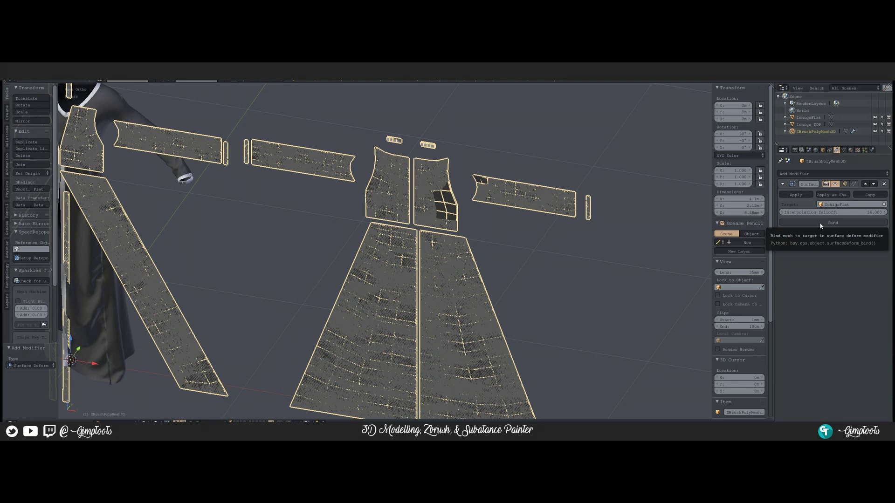
click(821, 224)
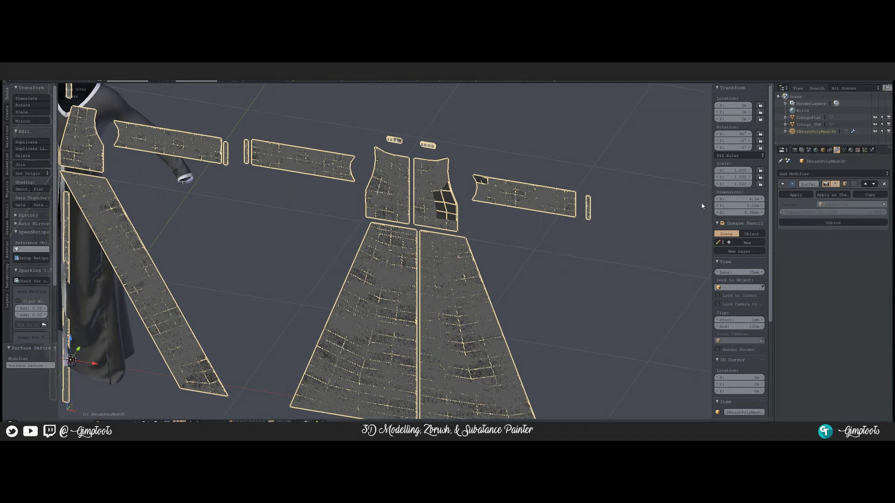
Select the IchigoFlat garment and set its Ichigo_TOP shape key value to 1.000.
right_click(442, 200)
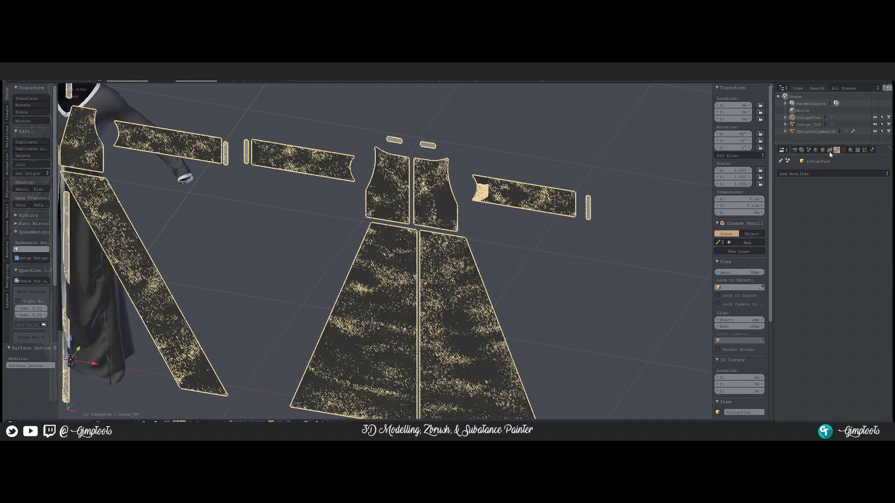
click(844, 150)
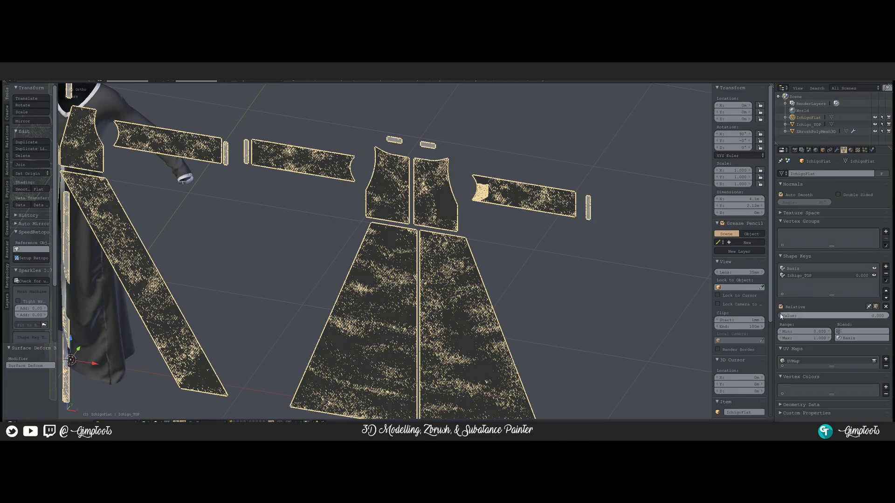
drag(781, 315, 888, 315)
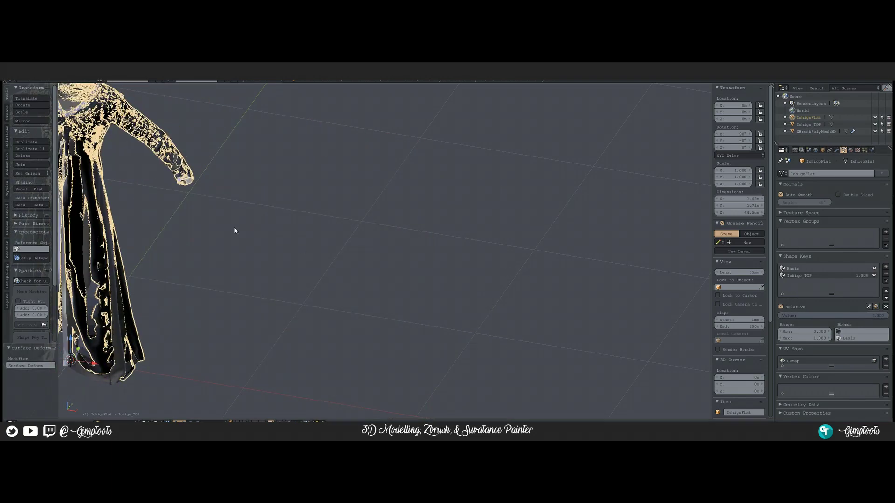
Hide the Ichigo_TOP and IchigoFlat garments, leaving only the remeshed robe in view.
scroll(237, 227, down, 3)
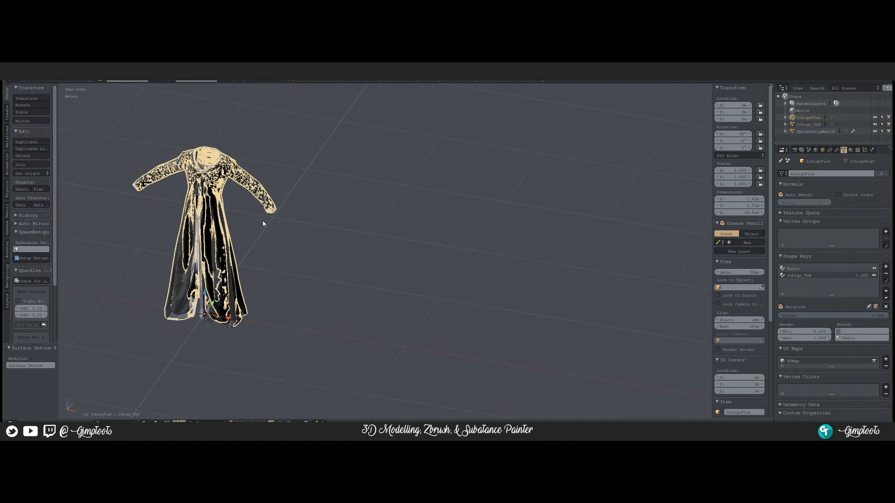
middle_drag(259, 233, 272, 224)
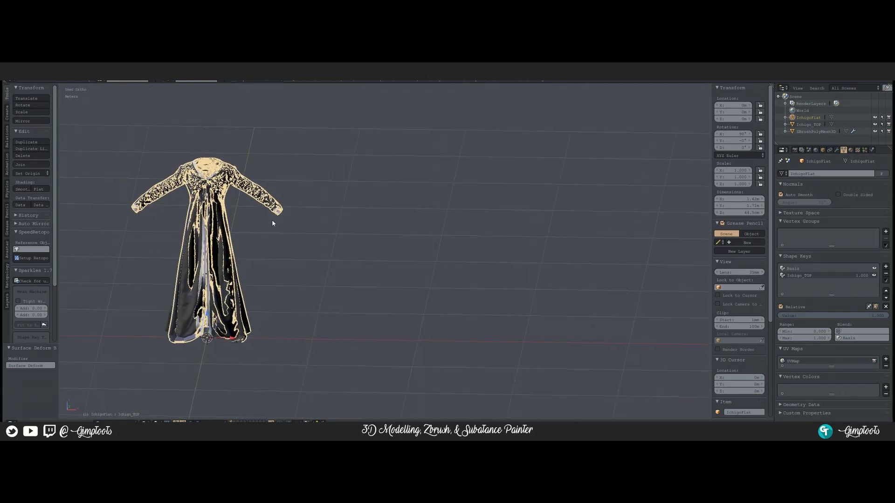
scroll(264, 221, up, 3)
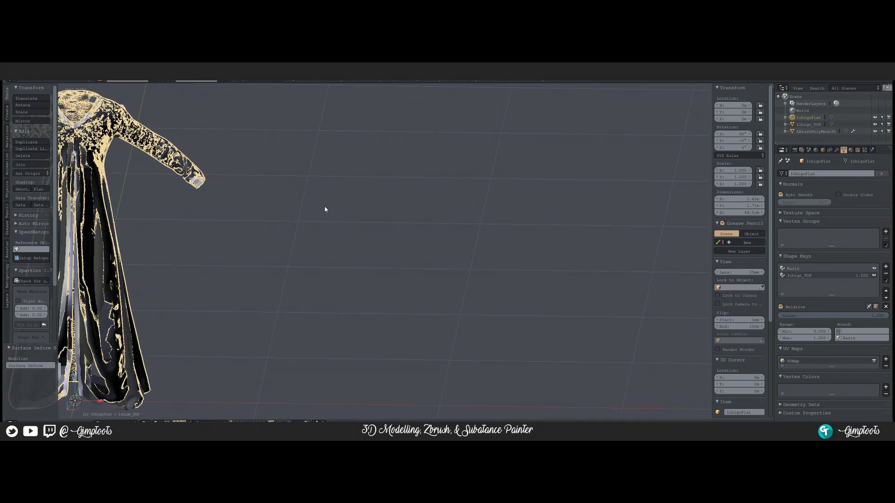
scroll(132, 198, down, 1)
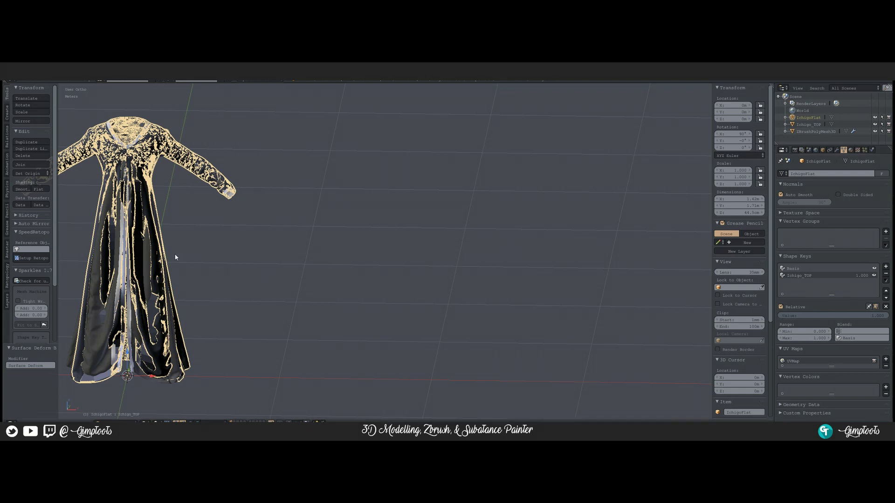
right_click(164, 228)
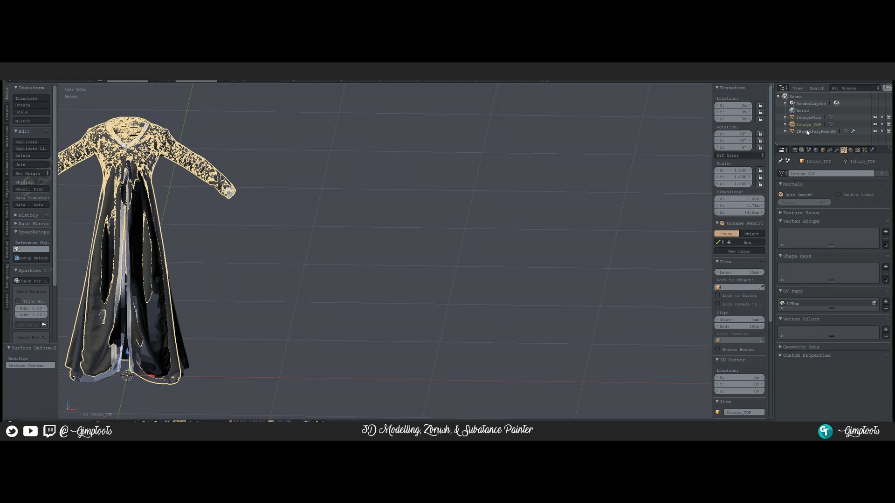
key(h)
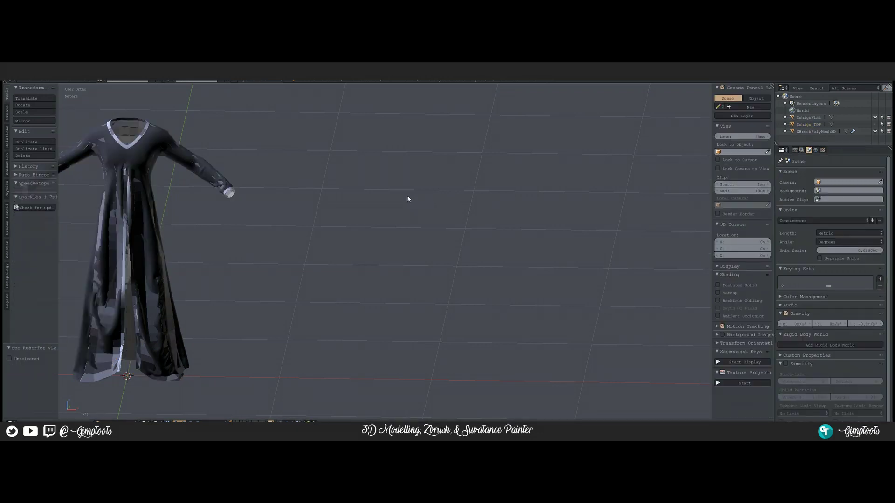
right_click(143, 159)
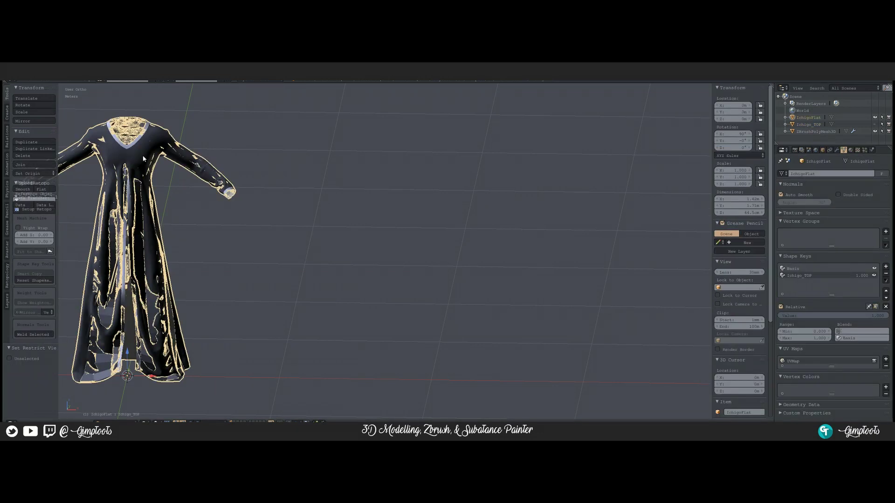
key(h)
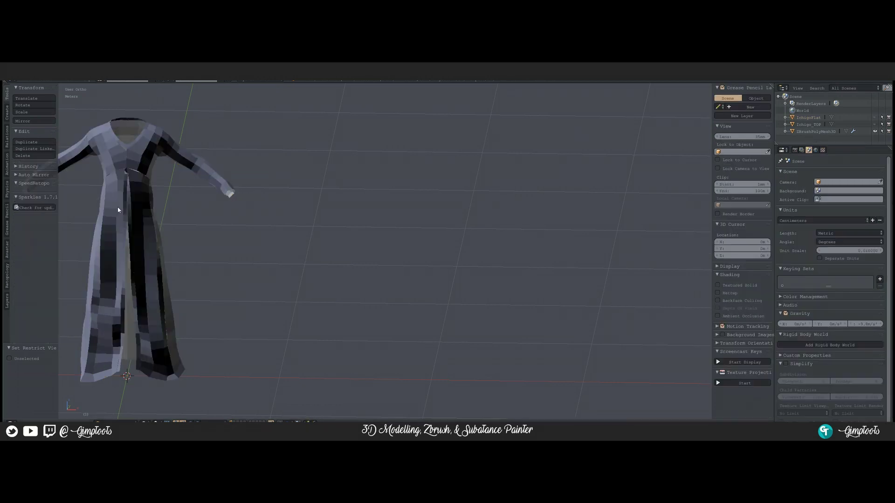
Examine the deformed low-poly robe from the front and back, checking the panel seams at the shoulders and waist.
scroll(137, 201, up, 2)
shift+middle_drag(137, 201, 403, 228)
scroll(335, 202, up, 3)
scroll(335, 202, down, 4)
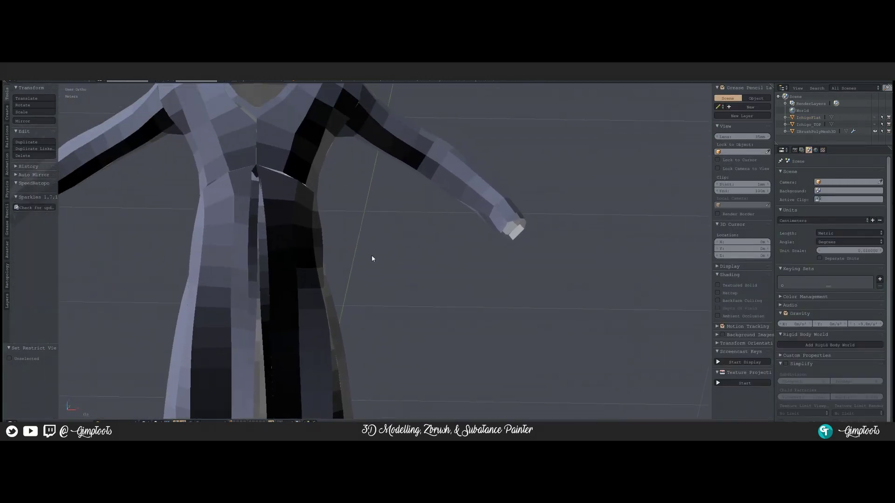
scroll(321, 198, up, 5)
scroll(358, 214, down, 4)
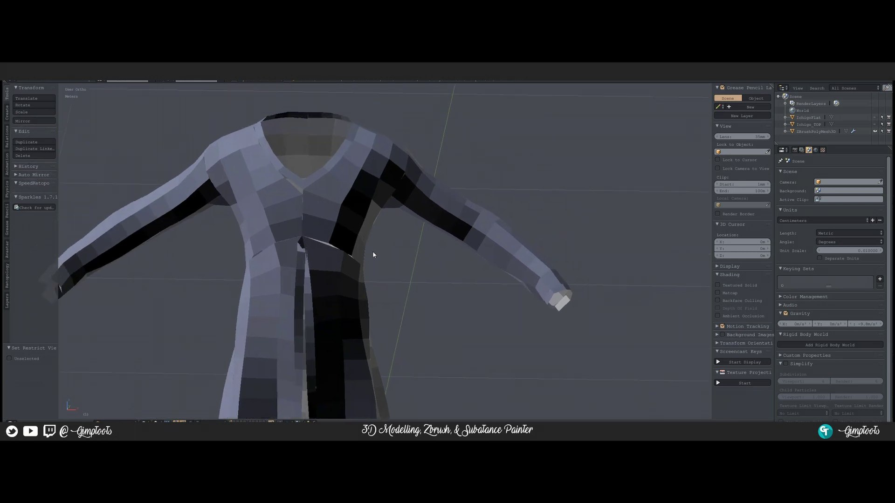
scroll(370, 247, up, 1)
middle_drag(374, 258, 309, 303)
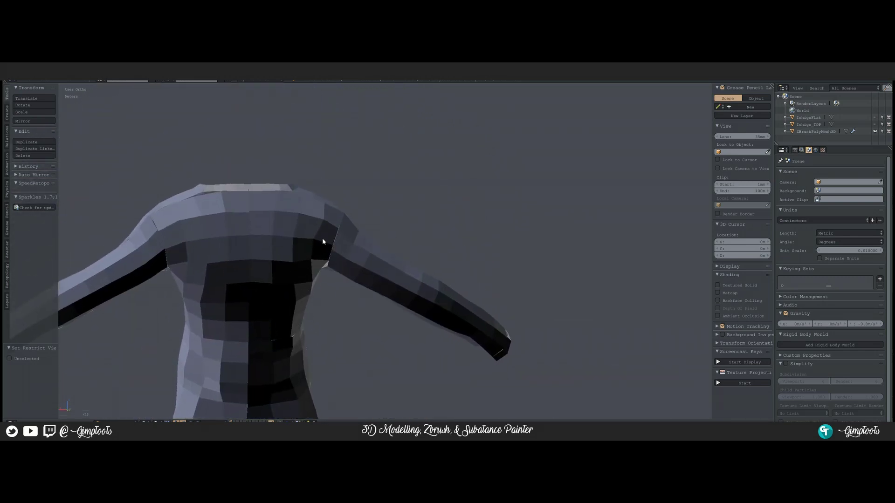
middle_drag(322, 238, 357, 231)
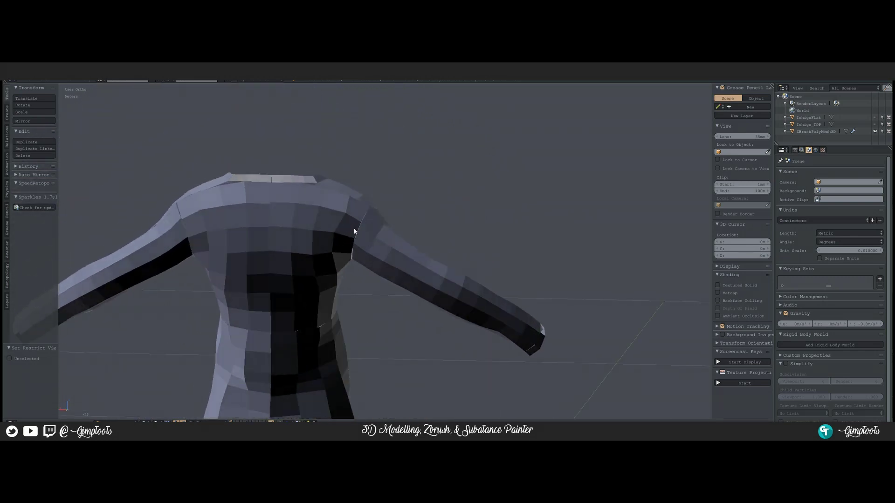
Select the remeshed robe and apply its Surface Deform modifier.
right_click(329, 212)
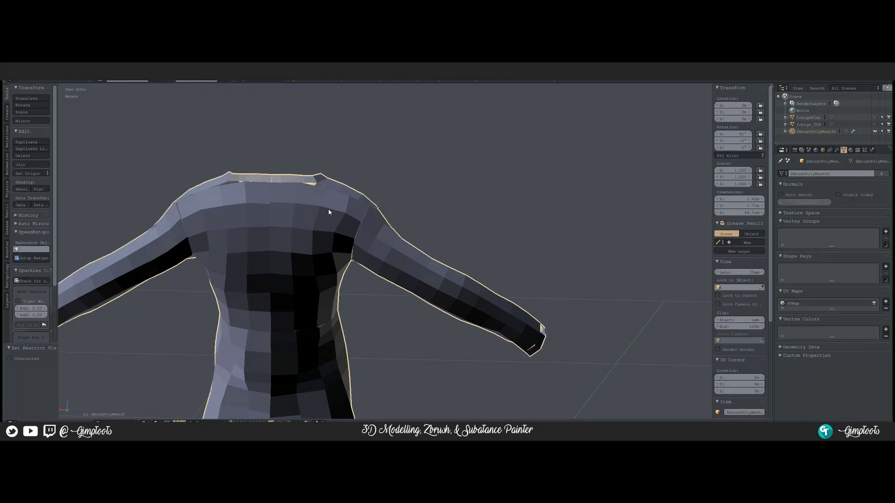
click(836, 150)
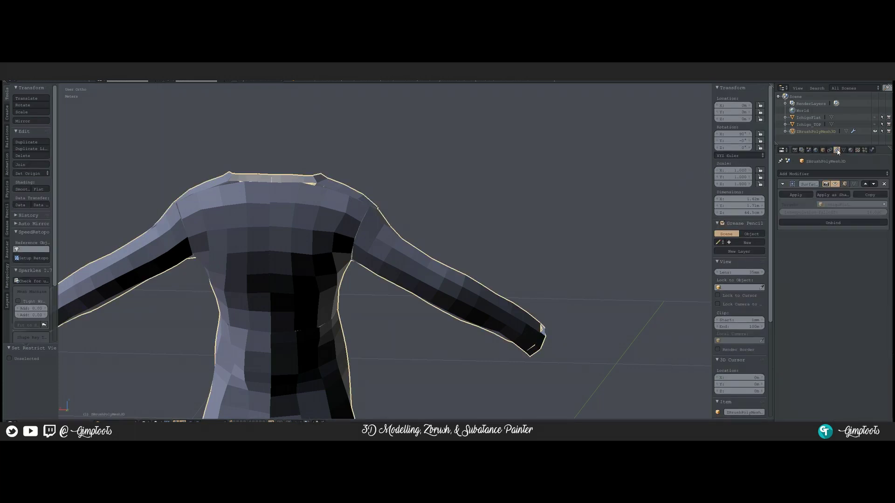
click(797, 195)
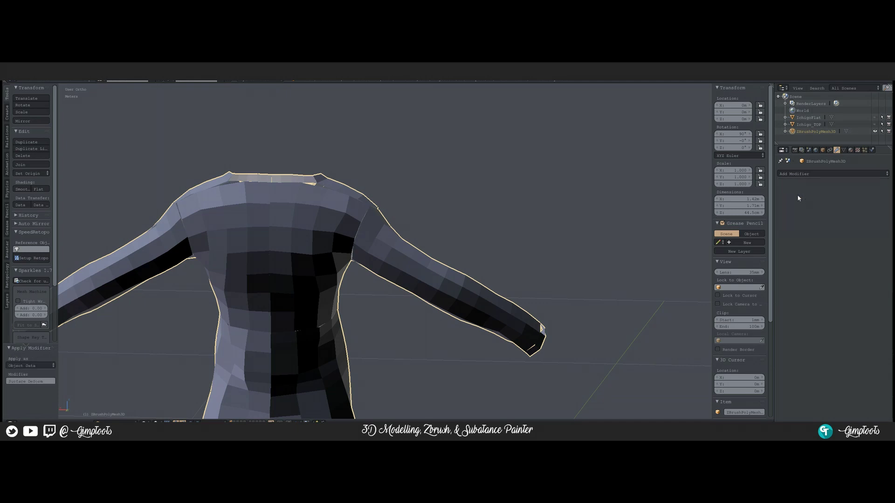
In edit mode, move the back bodice's armhole vertex below the shoulder onto the matching sleeve vertex.
key(Tab)
click(304, 215)
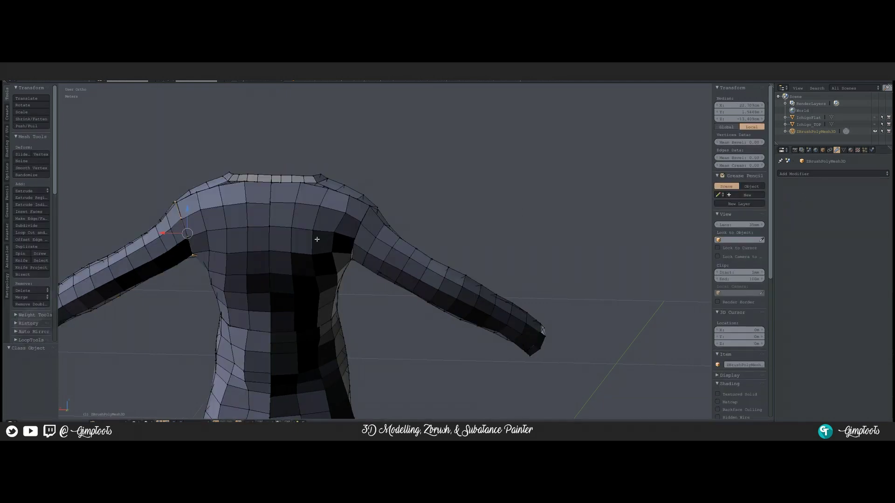
scroll(326, 231, up, 1)
middle_drag(330, 230, 304, 234)
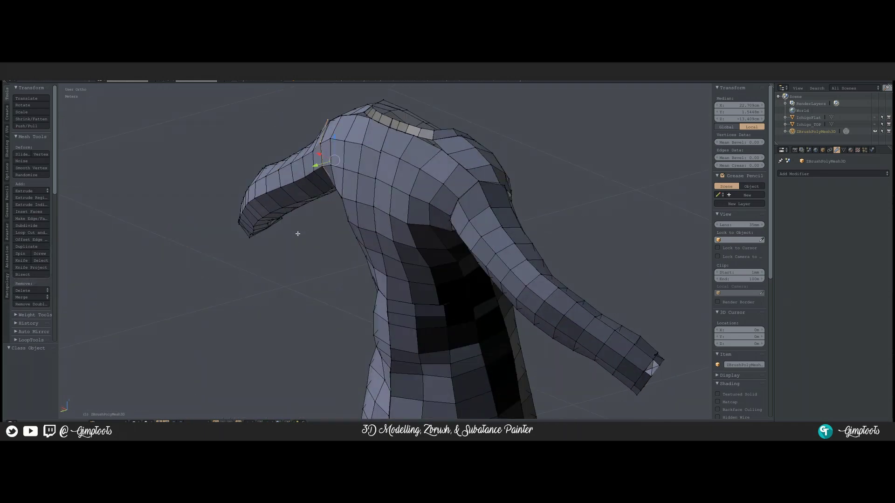
shift+middle_drag(382, 196, 249, 224)
scroll(319, 197, up, 6)
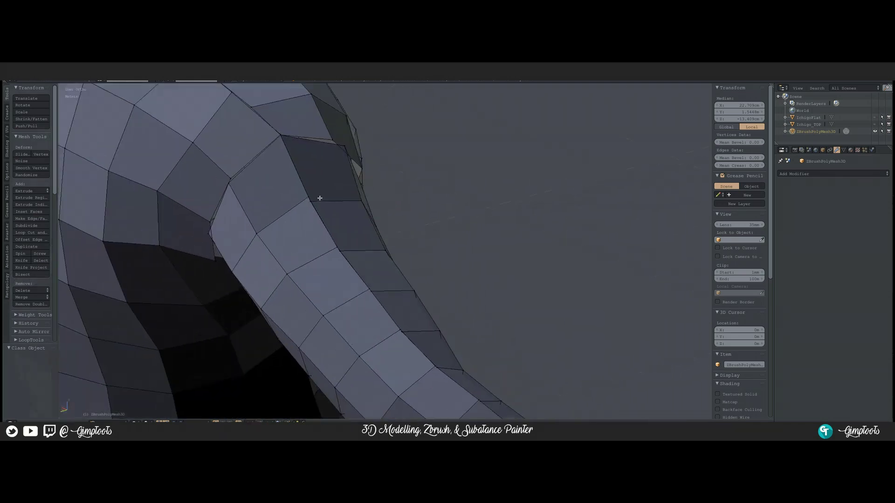
scroll(268, 245, up, 1)
shift+middle_drag(200, 122, 288, 267)
scroll(316, 243, up, 1)
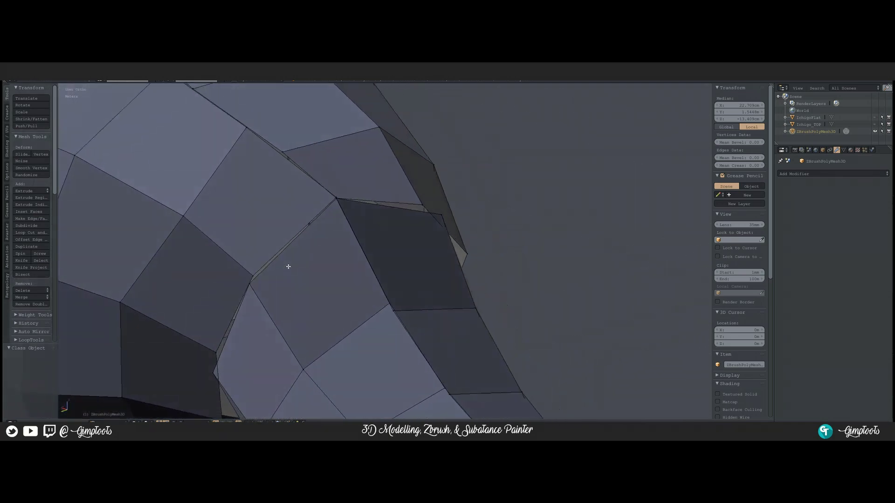
right_click(252, 274)
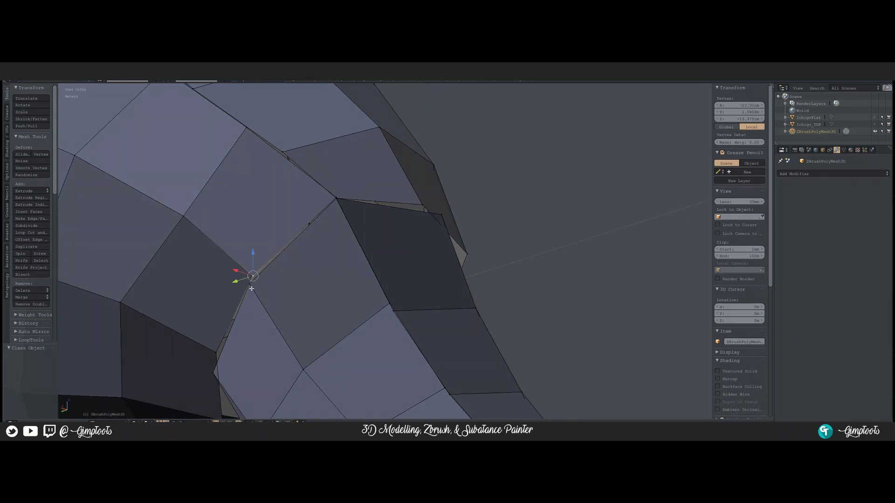
right_click(252, 288)
click(224, 344)
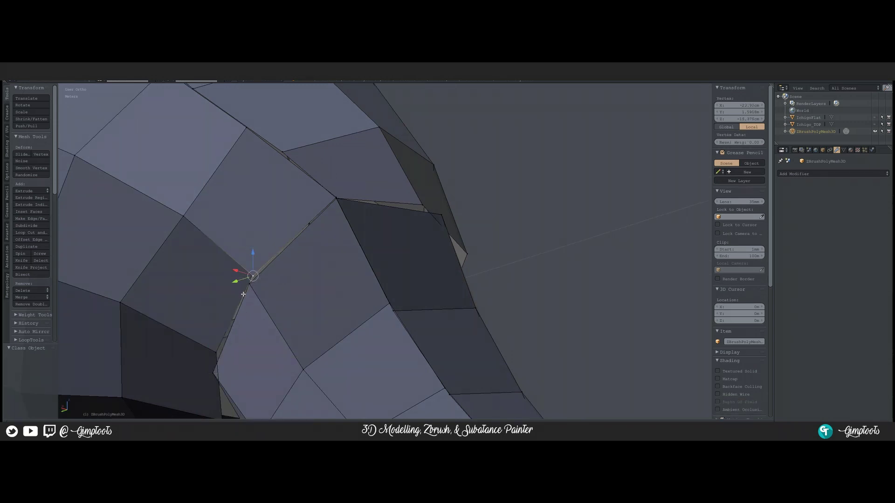
key(k)
drag(276, 265, 274, 264)
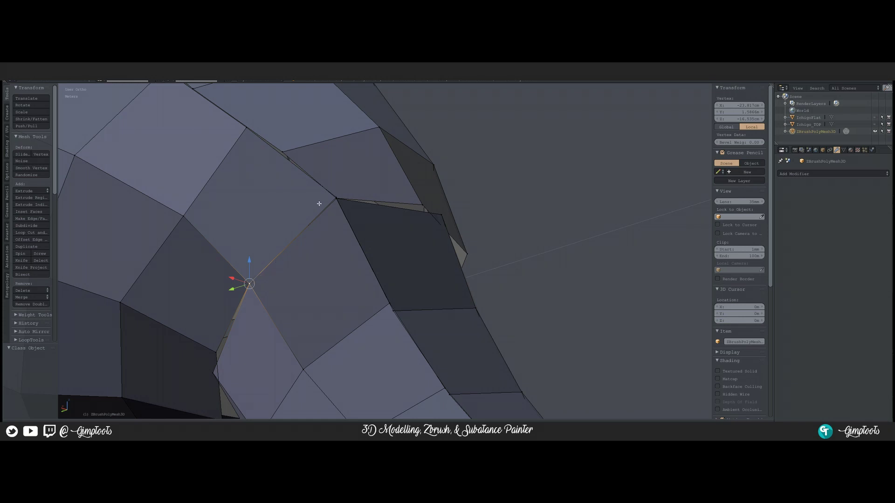
Move the next two bodice vertices down the back armhole seam onto their matching sleeve vertices.
middle_drag(288, 278, 284, 232)
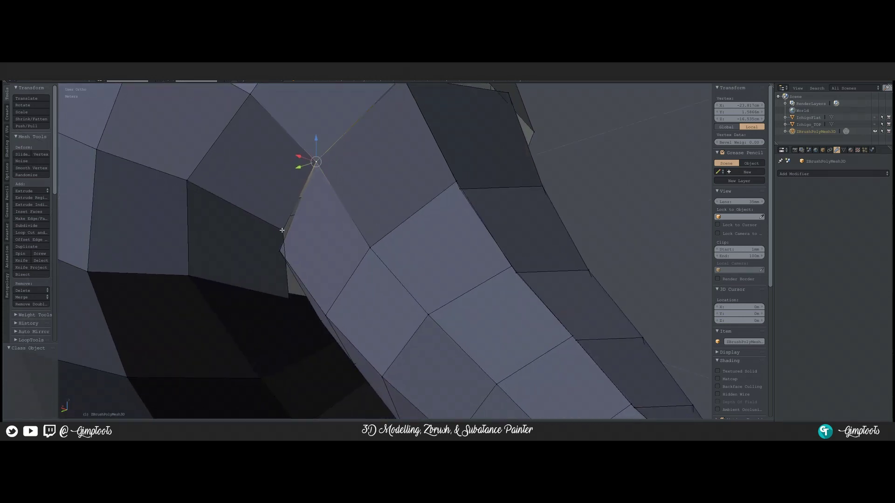
key(g)
click(278, 251)
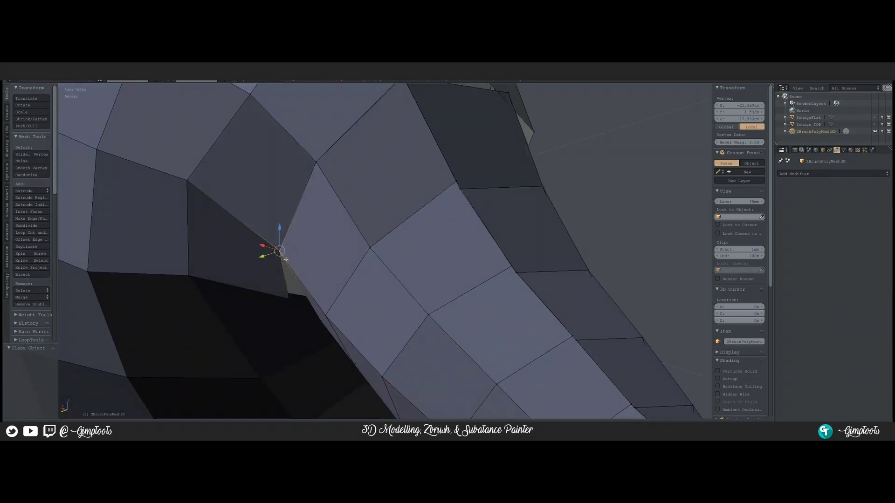
middle_drag(285, 259, 447, 161)
shift+middle_drag(359, 311, 408, 256)
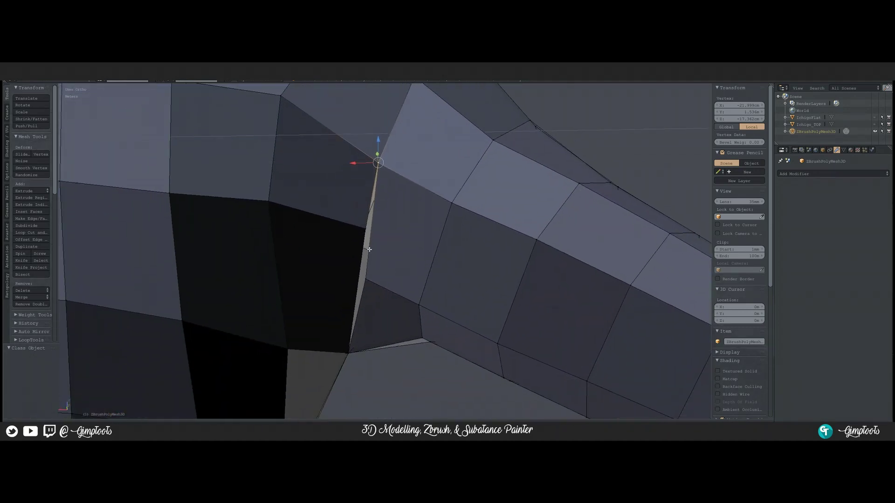
key(g)
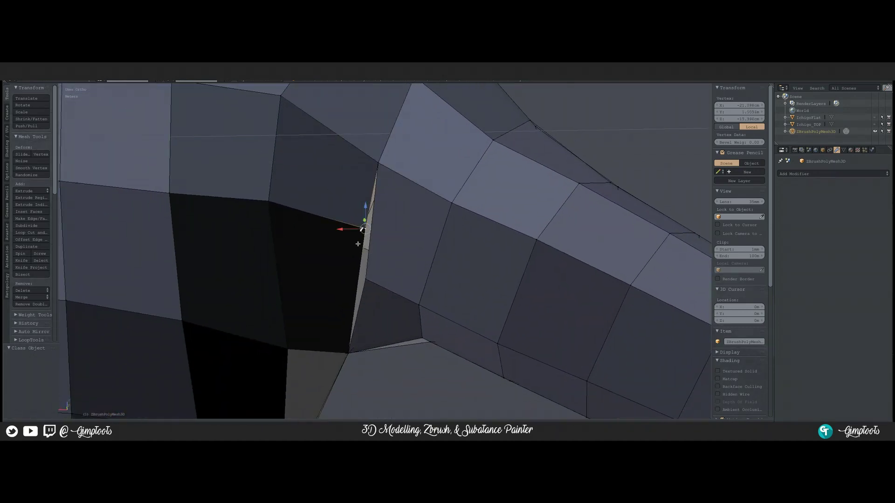
click(373, 278)
Move the lower sleeve panel's first seam vertex beyond the armpit onto the matching vertex of the adjoining sleeve panel.
middle_drag(375, 283, 384, 223)
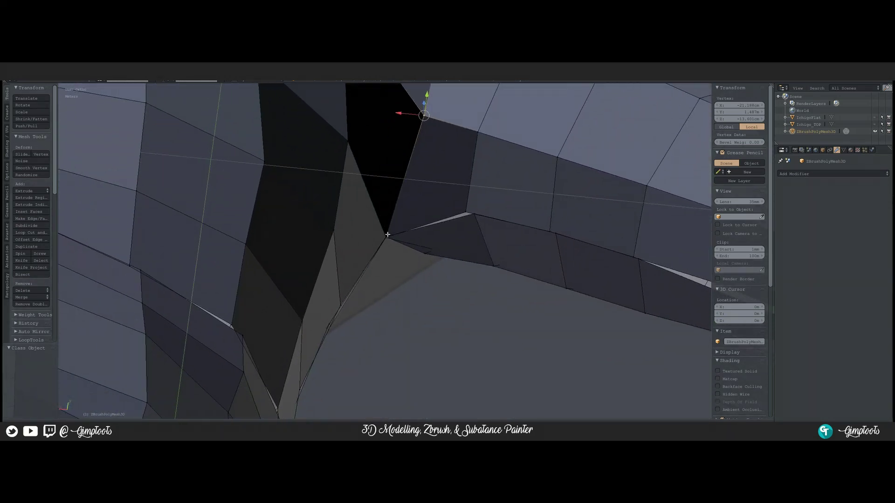
scroll(387, 234, up, 1)
scroll(475, 205, up, 2)
shift+middle_drag(493, 210, 372, 272)
right_click(415, 249)
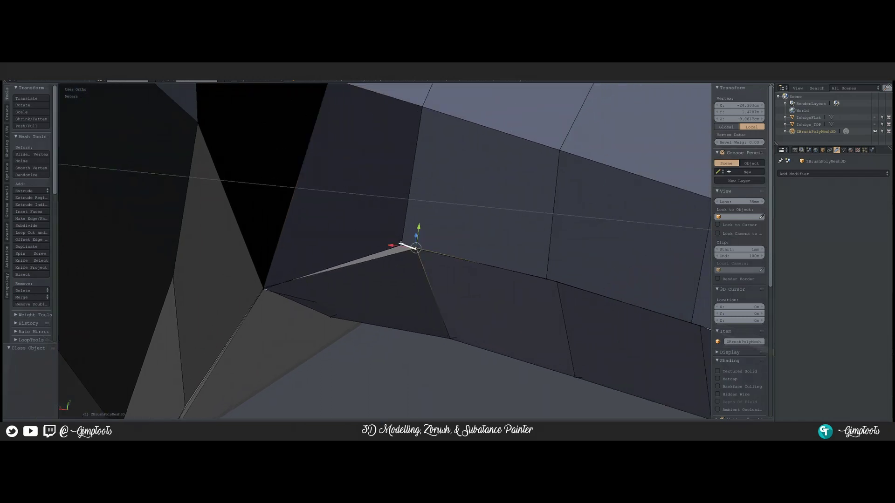
key(g)
click(401, 245)
shift+middle_drag(457, 261, 234, 210)
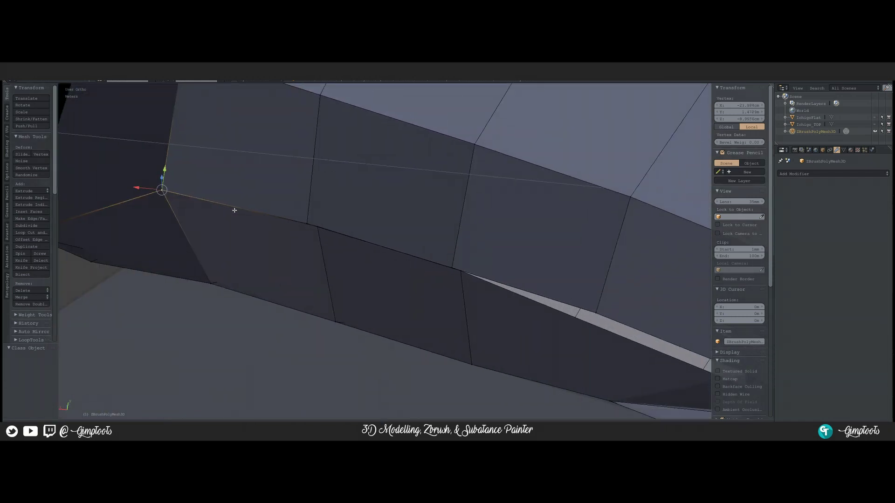
Move the next two vertices along the lower sleeve seam beyond the armpit onto their matching border vertices.
right_click(317, 227)
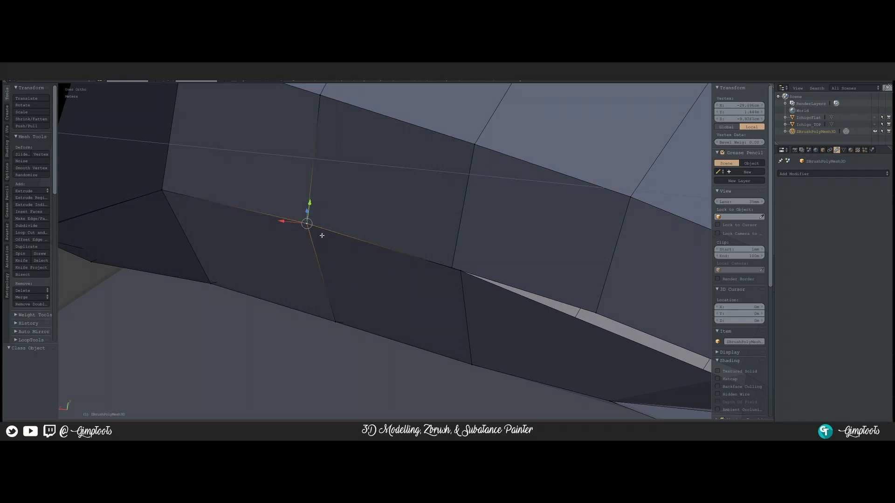
shift+middle_drag(322, 235, 180, 230)
right_click(281, 240)
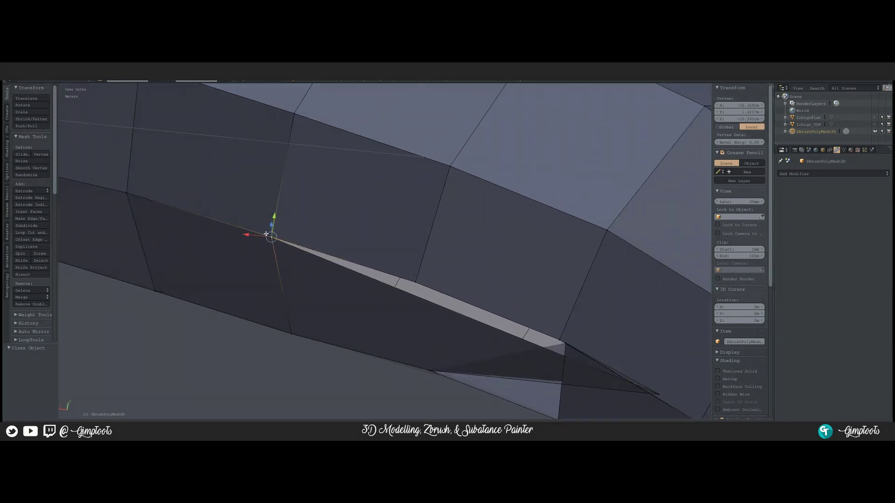
shift+middle_drag(339, 269, 250, 239)
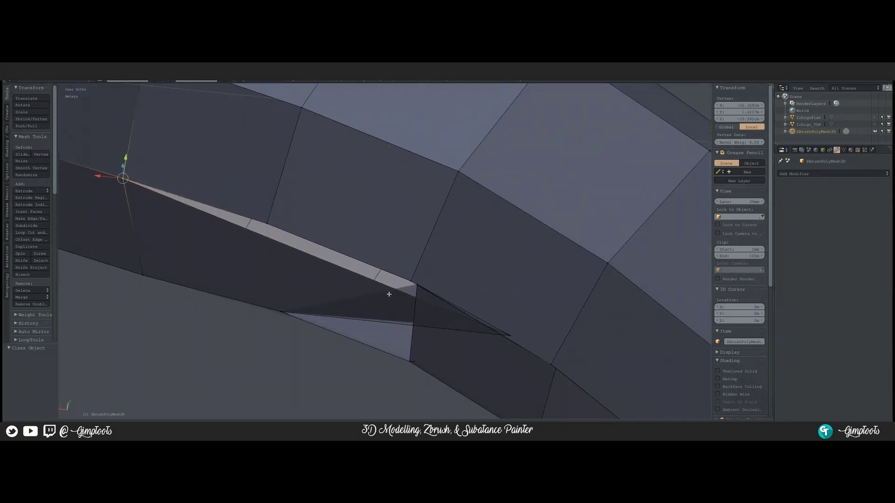
Move the misplaced vertex that overlaps the neighbouring sleeve panel back to its place along the open seam.
scroll(389, 294, down, 3)
middle_drag(350, 284, 351, 260)
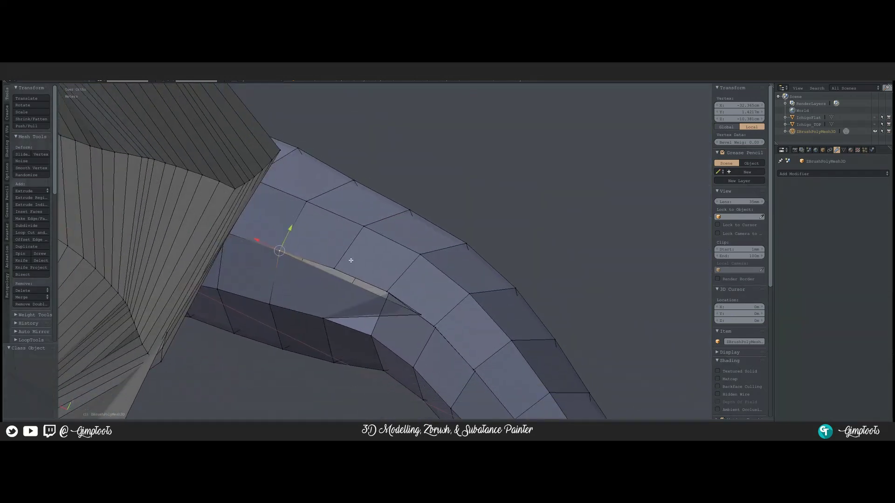
scroll(350, 260, up, 5)
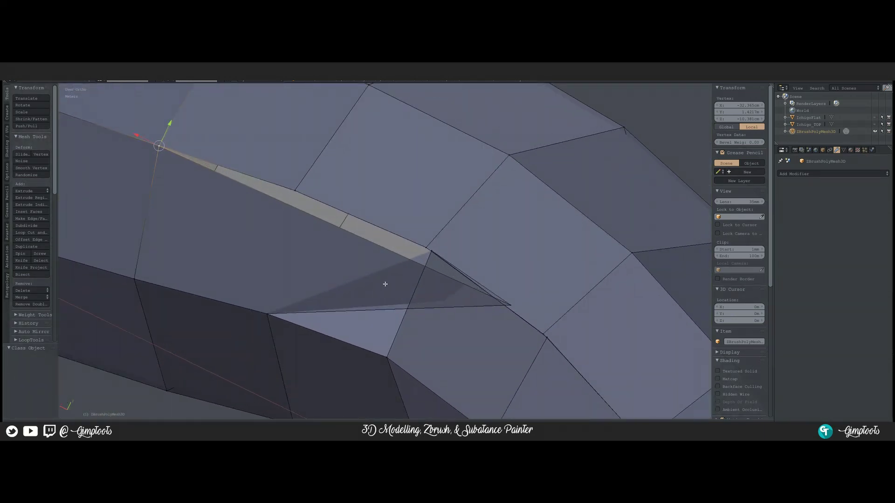
right_click(513, 303)
key(g)
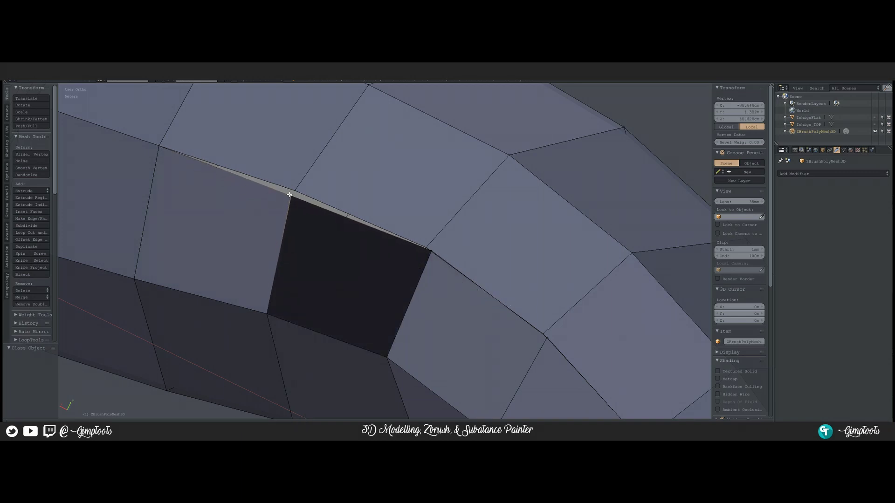
click(291, 193)
Raise that vertex along Z to the sleeve's edge and move it onto the matching vertex to close the gap.
middle_drag(306, 226, 308, 277)
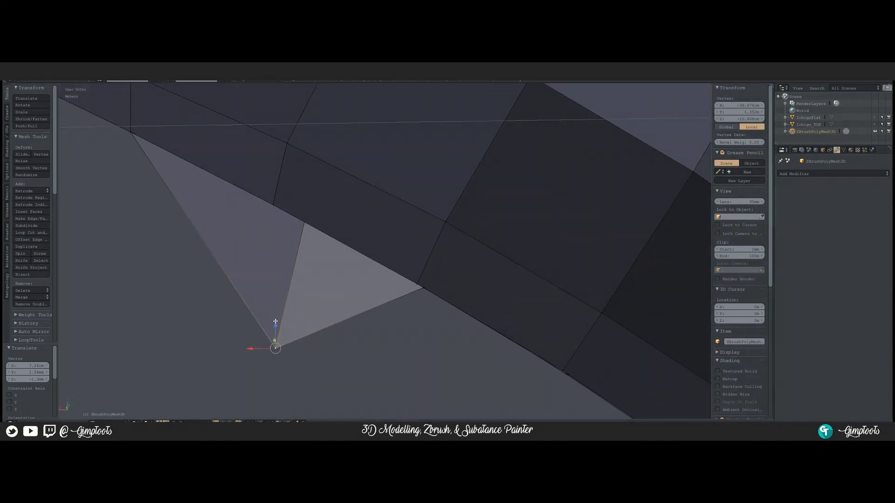
drag(275, 321, 293, 181)
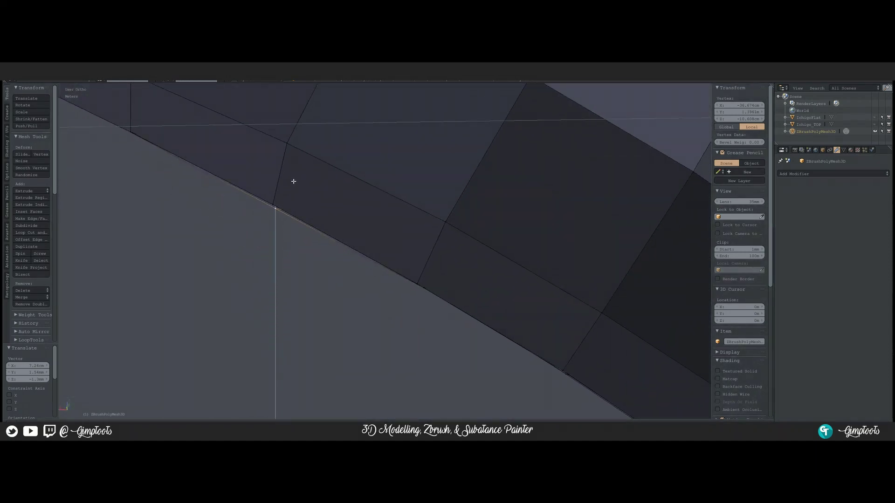
click(293, 181)
middle_drag(294, 181, 275, 199)
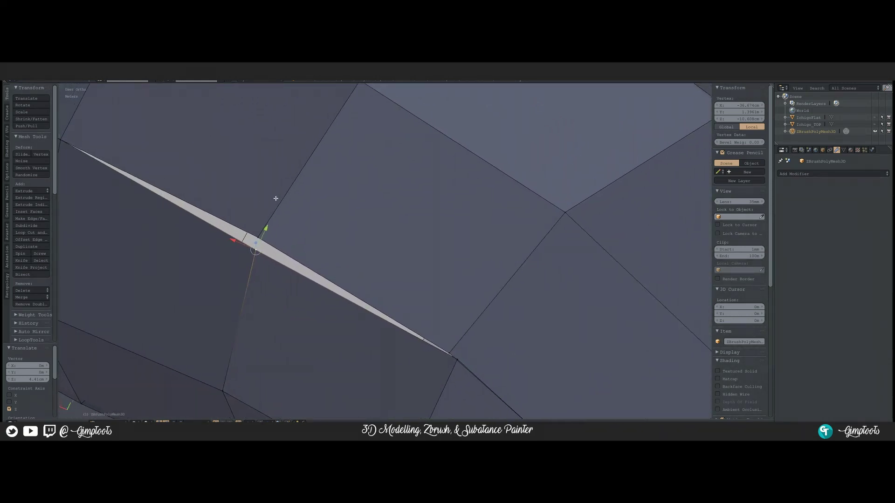
right_click(242, 222)
right_click(241, 223)
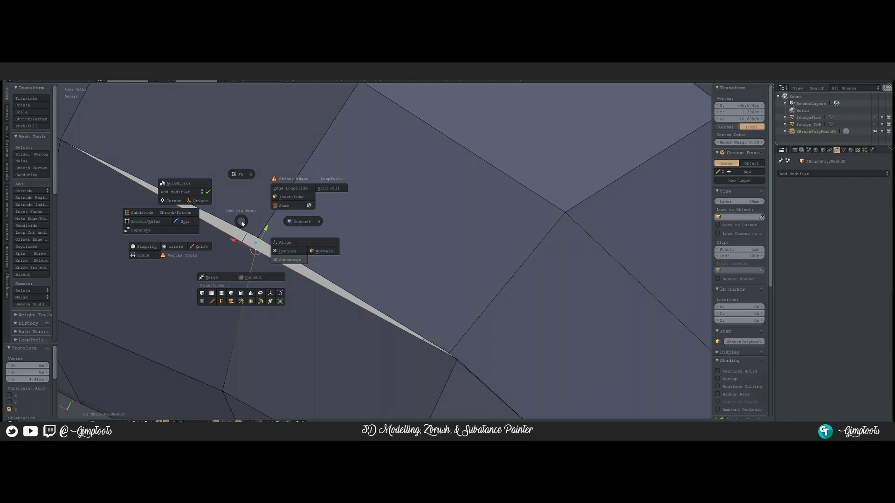
click(208, 280)
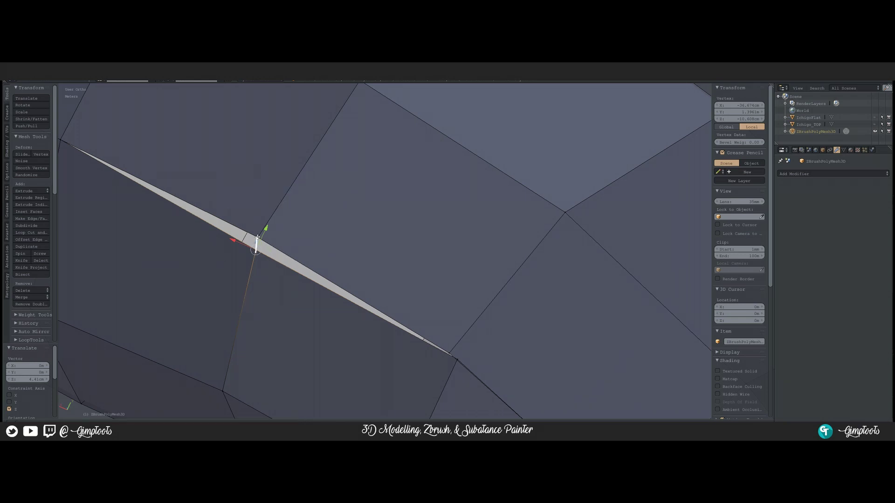
drag(257, 237, 259, 235)
Move the next two seam vertices toward the elbow onto the matching vertices of the adjoining sleeve panel.
shift+middle_drag(362, 283, 232, 156)
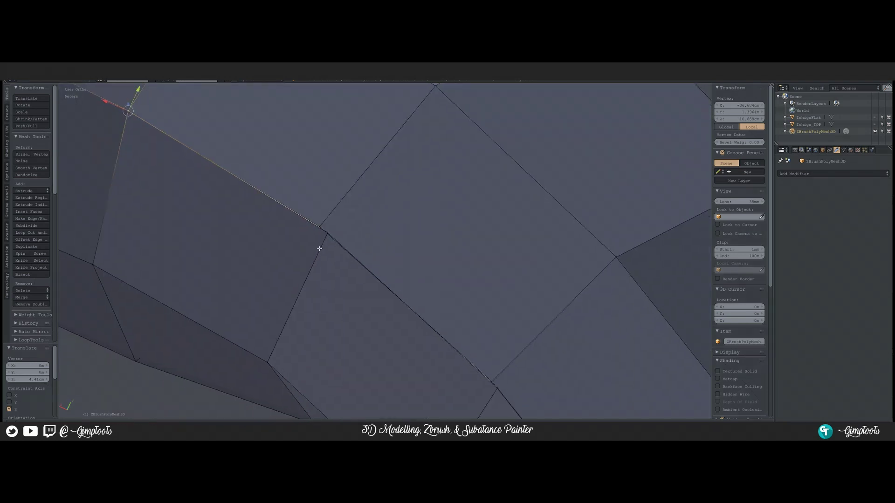
click(324, 233)
drag(324, 232, 319, 226)
middle_drag(312, 250, 247, 194)
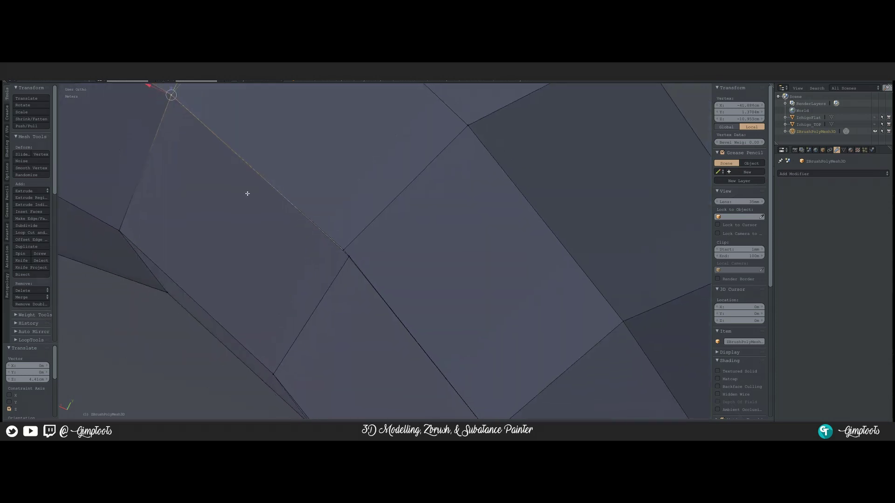
right_click(350, 259)
right_drag(349, 258, 343, 249)
Continue down the forearm, moving the next three seam vertices onto their matching border vertices.
shift+middle_drag(279, 265, 151, 115)
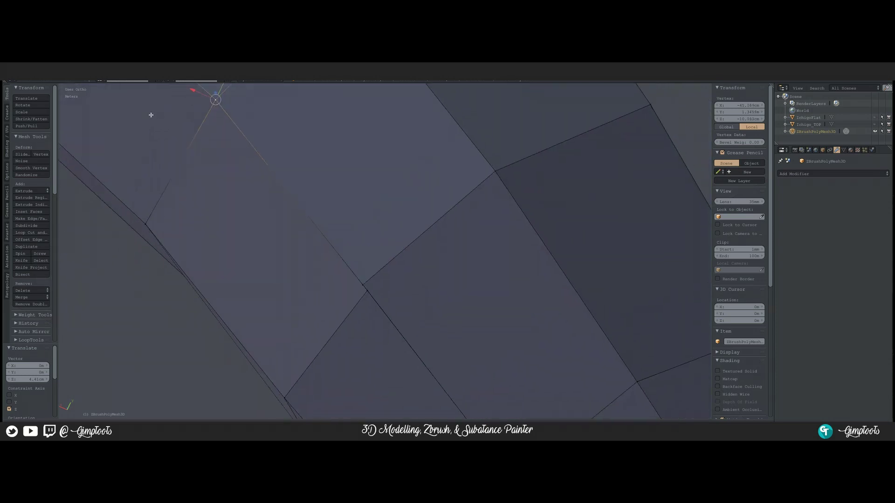
click(363, 285)
mouse_move(281, 243)
middle_down()
mouse_move(286, 254)
mouse_move(221, 206)
middle_up()
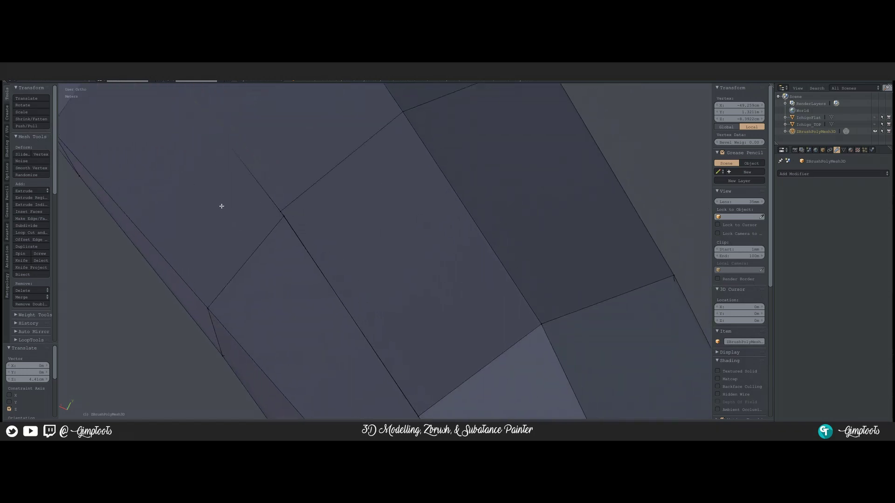
click(281, 212)
middle_drag(349, 240, 256, 133)
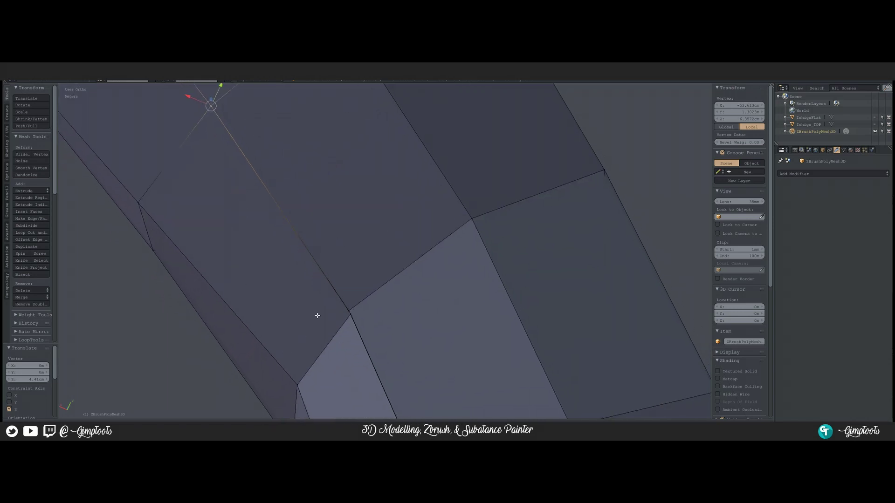
middle_drag(316, 313, 297, 203)
click(316, 268)
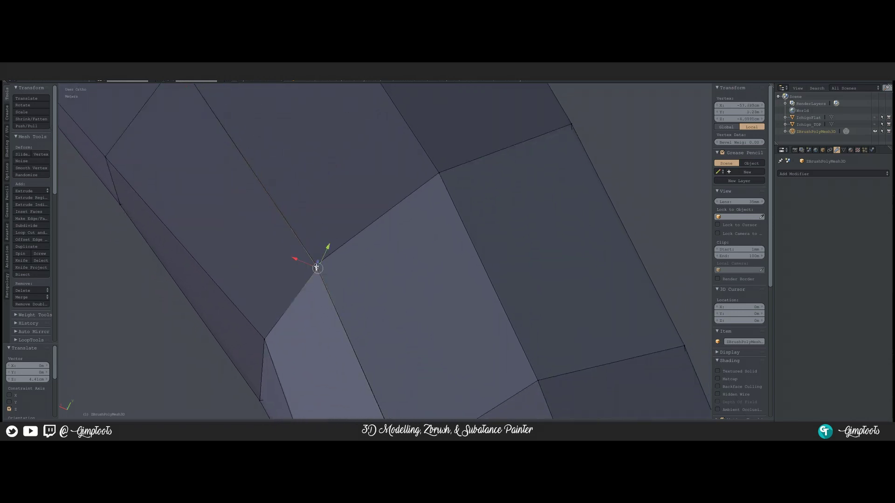
Move the remaining seam vertices near the cuff onto the matching vertices of the adjoining panel.
middle_drag(290, 238, 334, 253)
scroll(321, 233, up, 4)
shift+middle_drag(254, 200, 363, 209)
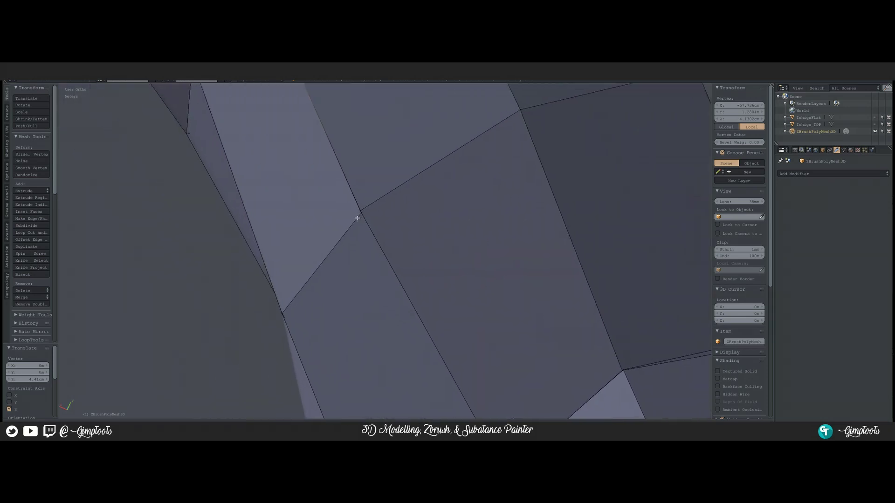
right_click(361, 215)
mouse_move(387, 277)
shift+middle_down()
mouse_move(300, 151)
mouse_move(382, 256)
mouse_move(351, 100)
shift+middle_up()
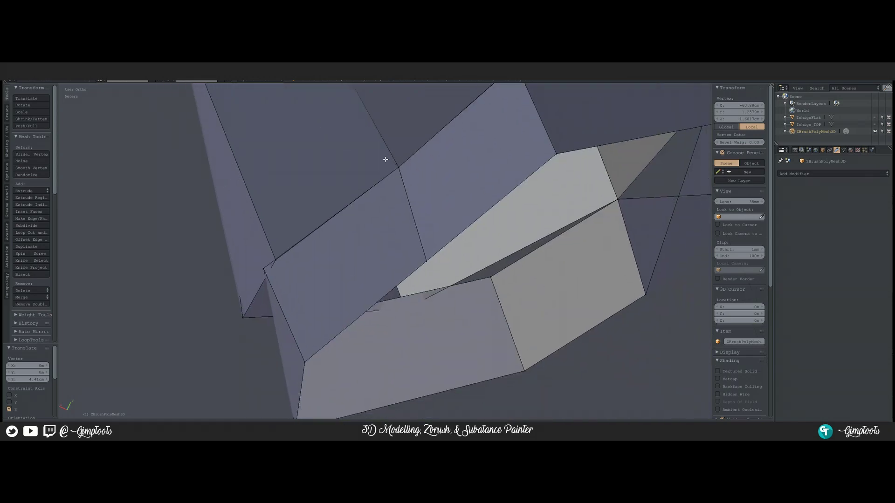
On the sleeve's other long seam, join two neighbouring pairs of border vertices around the elbow.
middle_drag(385, 159, 337, 265)
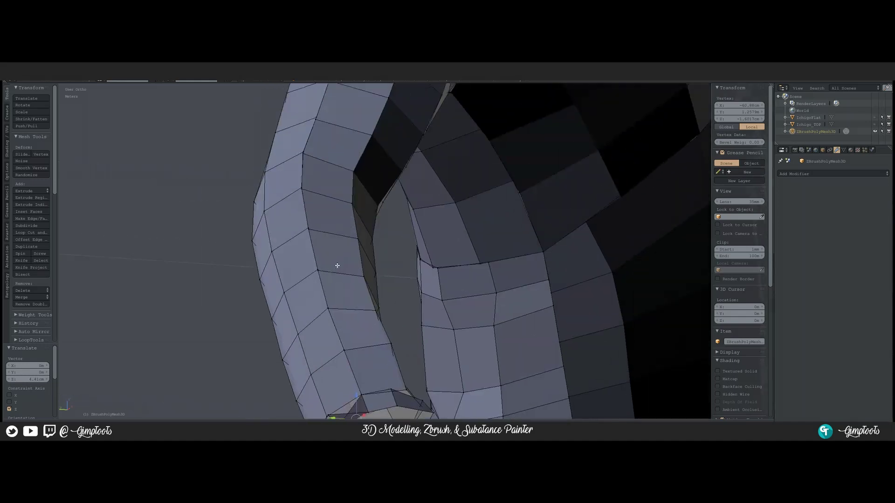
scroll(337, 265, up, 10)
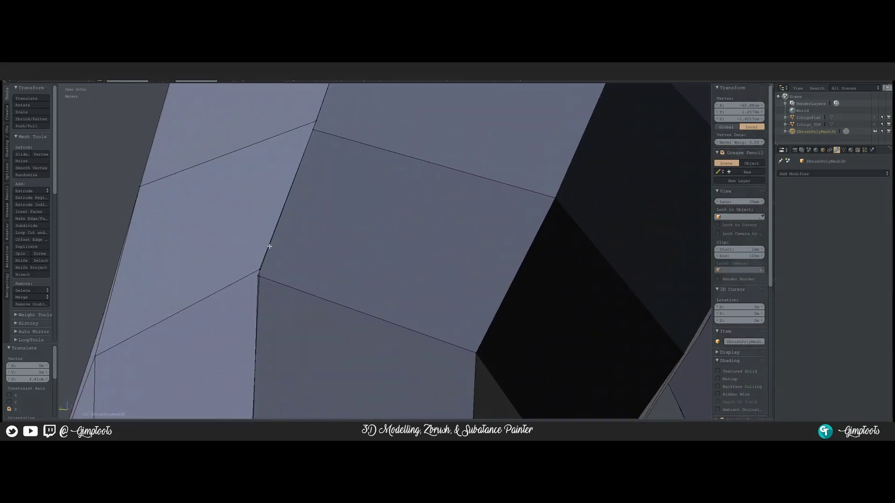
shift+middle_drag(269, 246, 319, 253)
right_click(321, 248)
shift+right_click(319, 258)
key(alt+m)
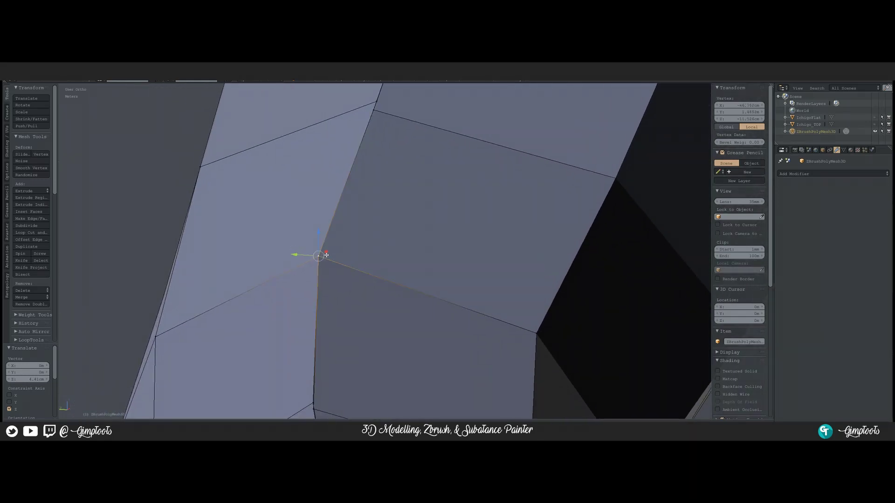
shift+middle_drag(391, 252, 354, 368)
right_click(336, 219)
shift+right_click(336, 227)
key(alt+m)
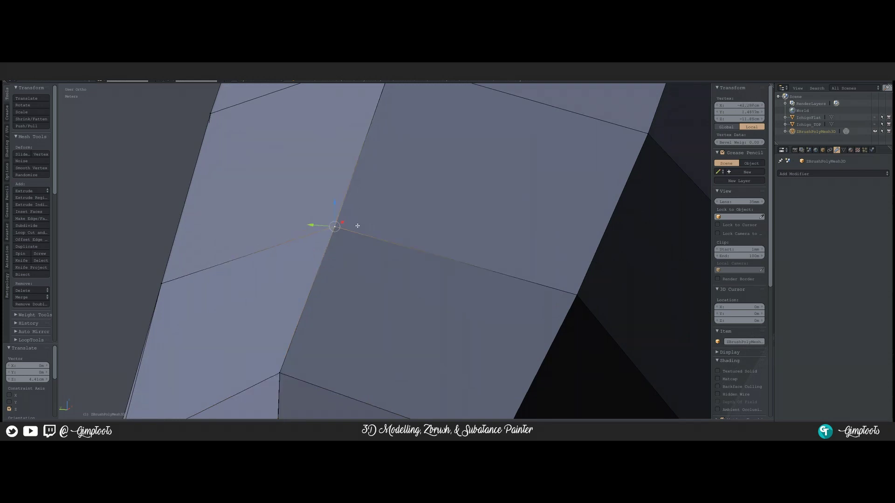
Close the next vertex pairs on the same sleeve seam, working up toward the shoulder.
shift+middle_drag(365, 216, 311, 300)
shift+middle_drag(353, 172, 352, 210)
right_click(341, 205)
right_click(355, 172)
right_click(348, 192)
right_click(344, 202)
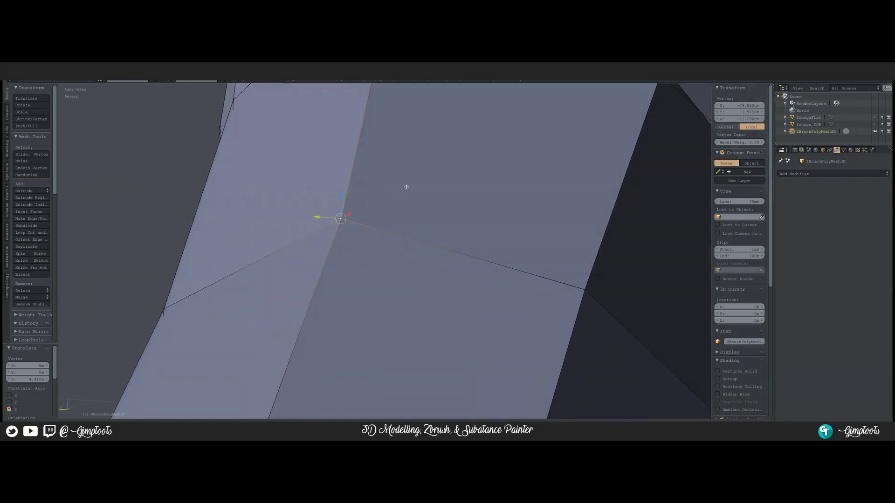
Move two sleeve vertices at the front armhole onto the matching front bodice vertices.
middle_drag(405, 186, 379, 260)
shift+middle_drag(449, 175, 374, 266)
right_click(375, 262)
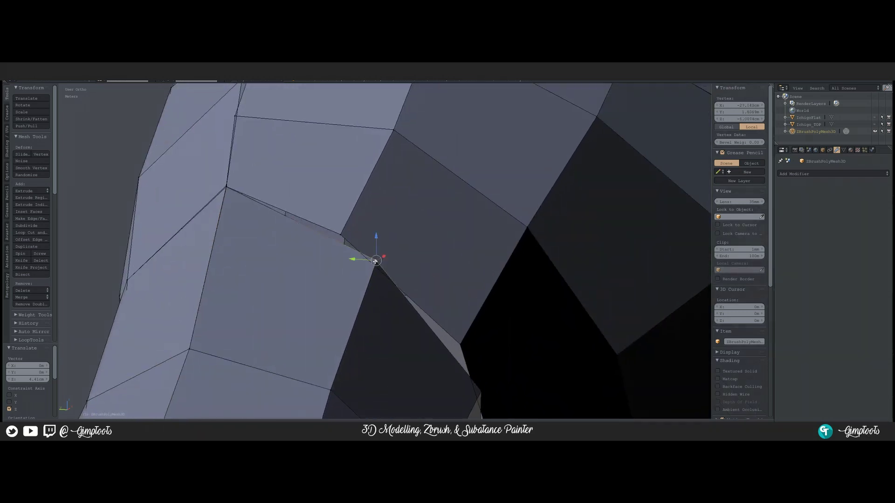
drag(375, 261, 343, 234)
click(343, 234)
right_click(375, 237)
shift+middle_drag(327, 242, 201, 128)
right_click(352, 272)
drag(352, 273, 330, 228)
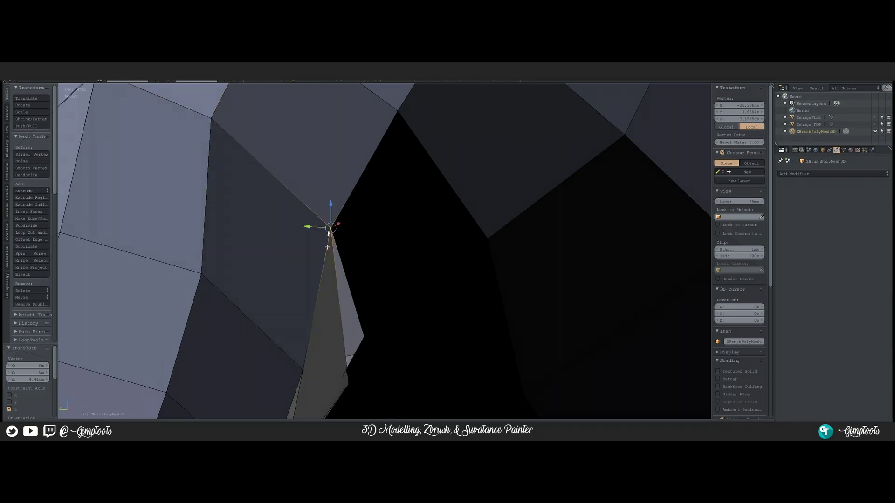
Select the whole robe mesh and recalculate its normals to face outside.
scroll(328, 278, down, 10)
middle_drag(420, 341, 230, 268)
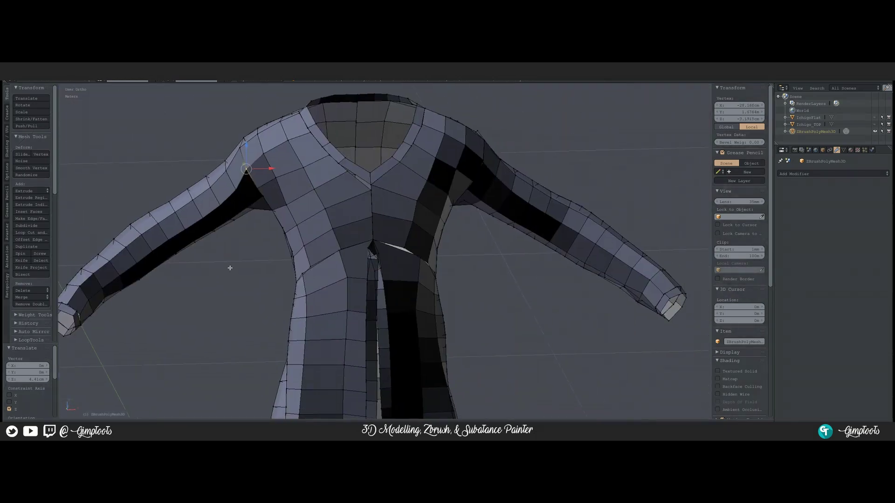
shift+middle_drag(331, 284, 306, 220)
scroll(305, 220, down, 3)
shift+middle_drag(332, 303, 322, 252)
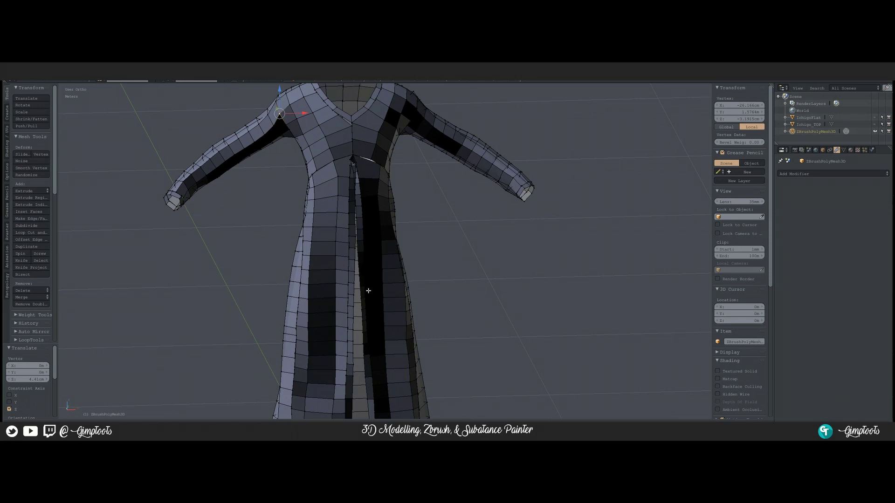
key(a)
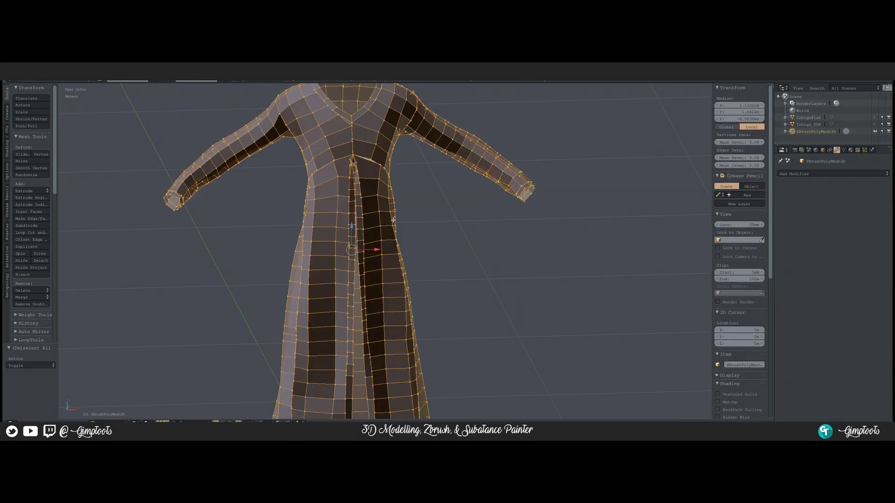
key(ctrl+n)
scroll(380, 220, down, 4)
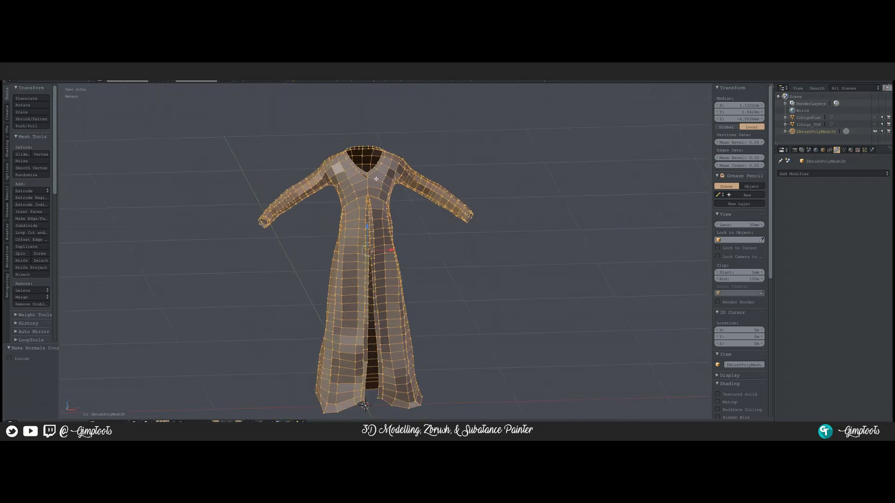
Leave edit mode and examine the robe's shading at the neckline, sleeves and front opening.
key(Tab)
click(370, 158)
scroll(368, 236, up, 4)
shift+middle_drag(419, 179, 315, 273)
shift+middle_drag(401, 250, 363, 205)
scroll(256, 211, down, 3)
shift+middle_drag(299, 239, 292, 209)
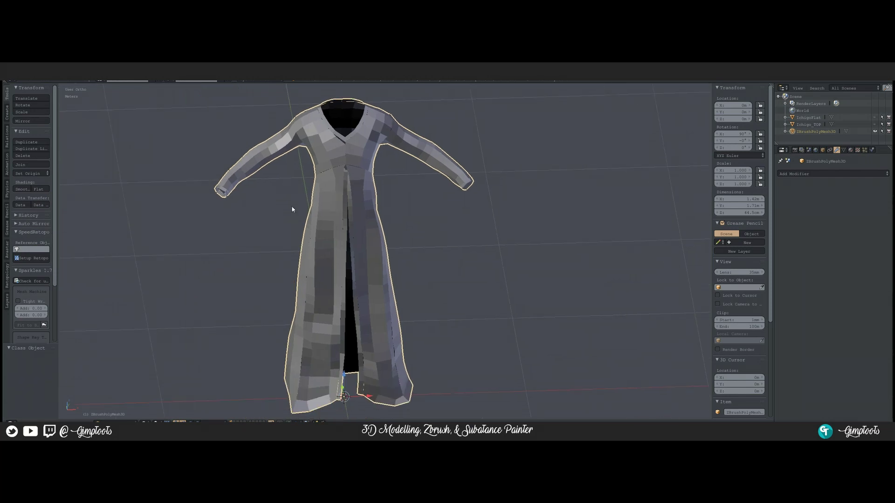
Open the recent Blender file with the full Ichigo character and unhide its hidden robe.
click(26, 80)
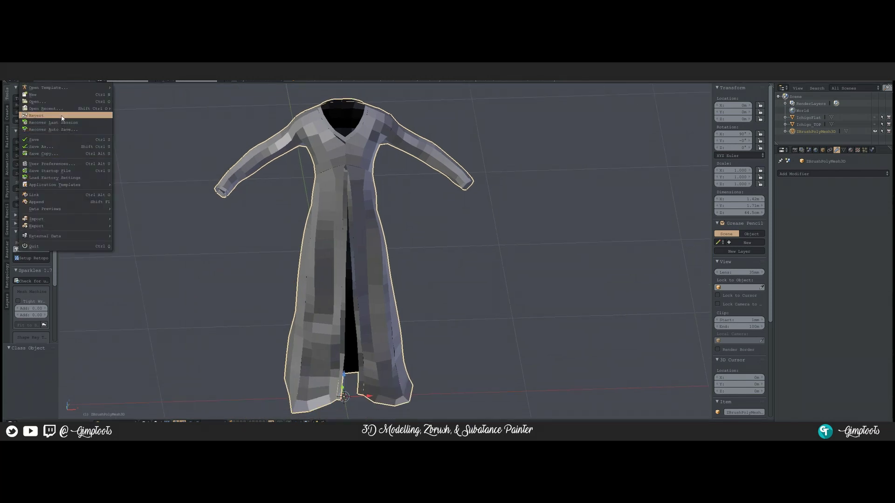
mouse_move(65, 108)
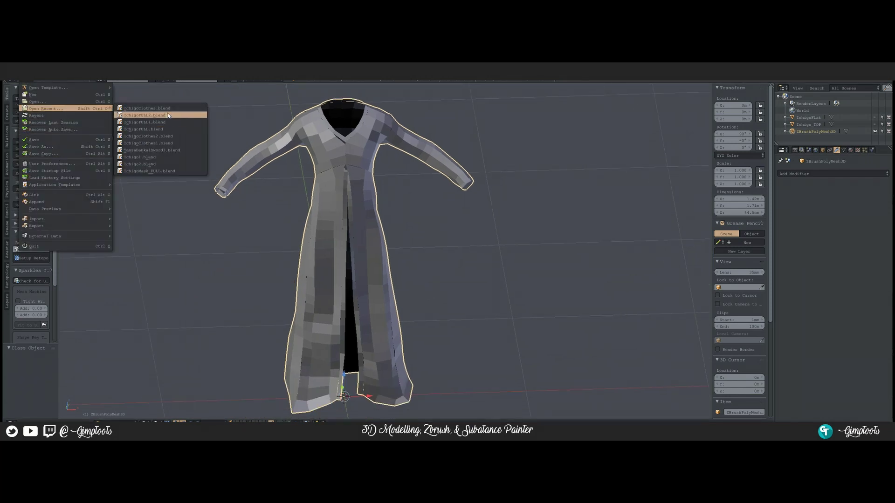
click(145, 115)
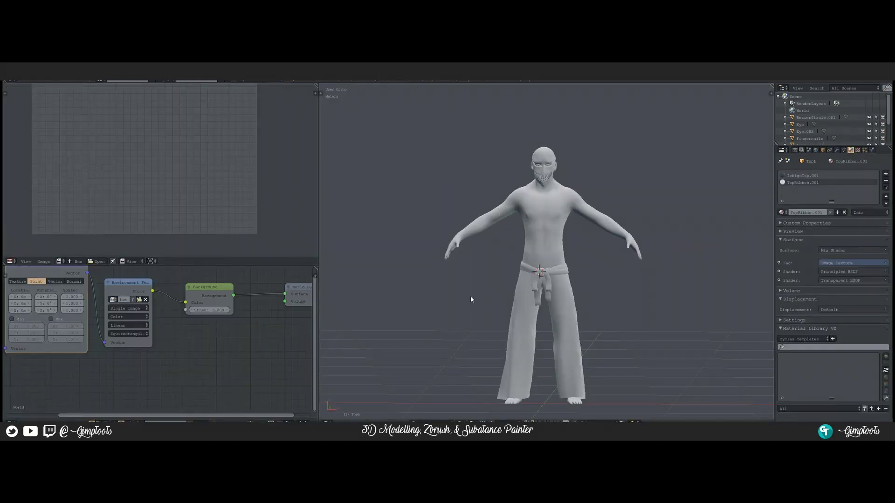
key(alt+h)
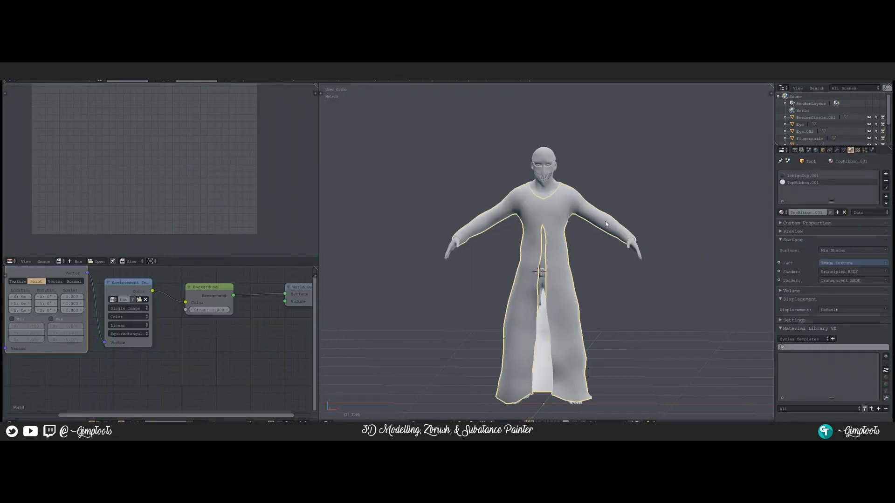
Switch the viewport to Material shading and examine the robe's black cloth and white trim on the character.
scroll(605, 224, up, 5)
key(z)
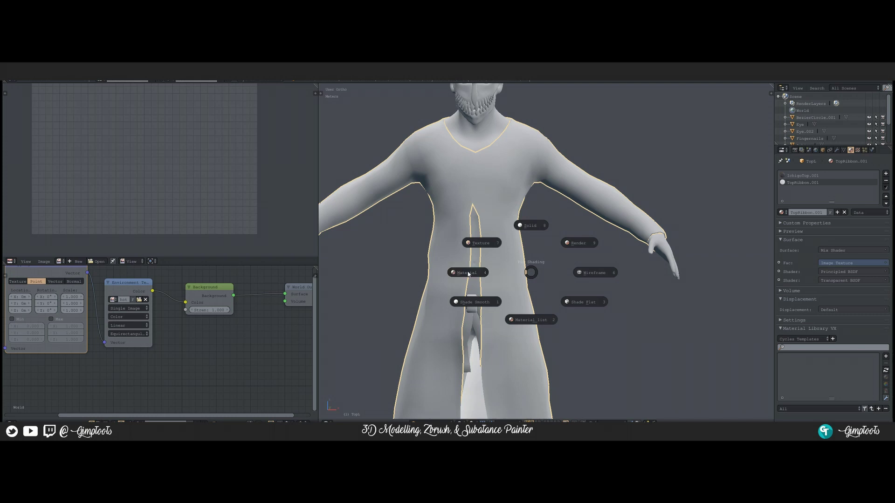
click(561, 250)
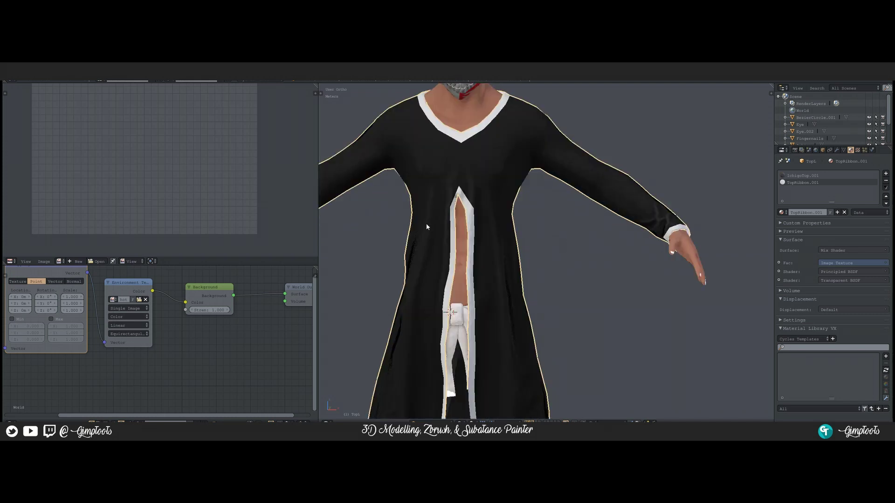
scroll(425, 227, down, 4)
mouse_move(539, 235)
middle_down()
mouse_move(475, 239)
mouse_move(466, 225)
mouse_move(424, 225)
mouse_move(524, 246)
mouse_move(498, 234)
mouse_move(523, 243)
mouse_move(572, 215)
mouse_move(553, 243)
mouse_move(539, 244)
mouse_move(540, 231)
mouse_move(526, 266)
mouse_move(547, 259)
mouse_move(549, 227)
middle_up()
scroll(504, 227, up, 4)
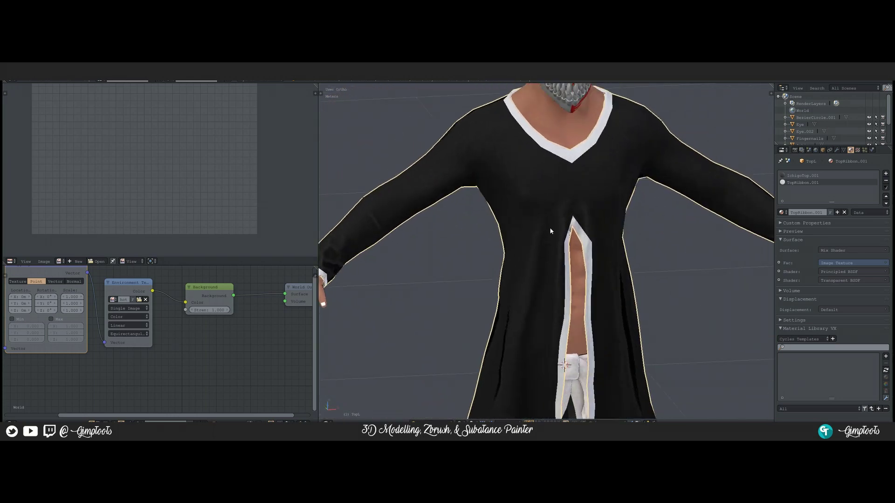
Enable the Wire and Draw All Edges display options for the robe and examine its topology on the torso and sleeves.
click(823, 150)
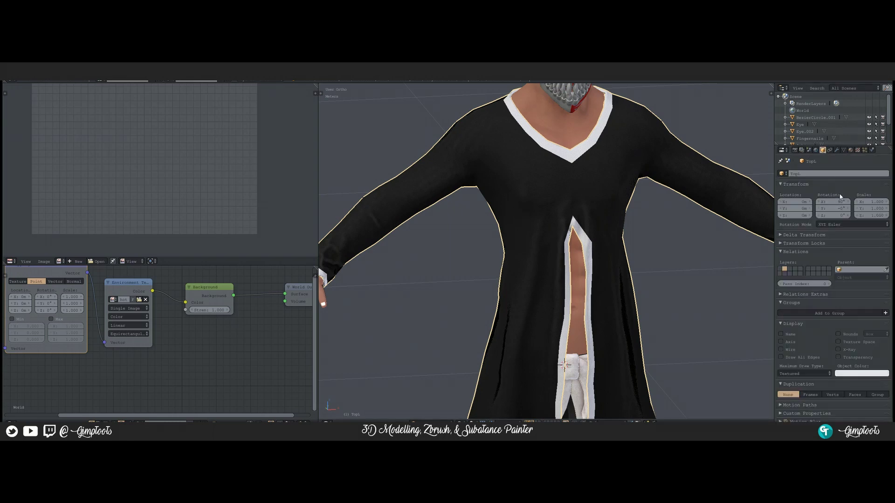
click(781, 350)
click(780, 357)
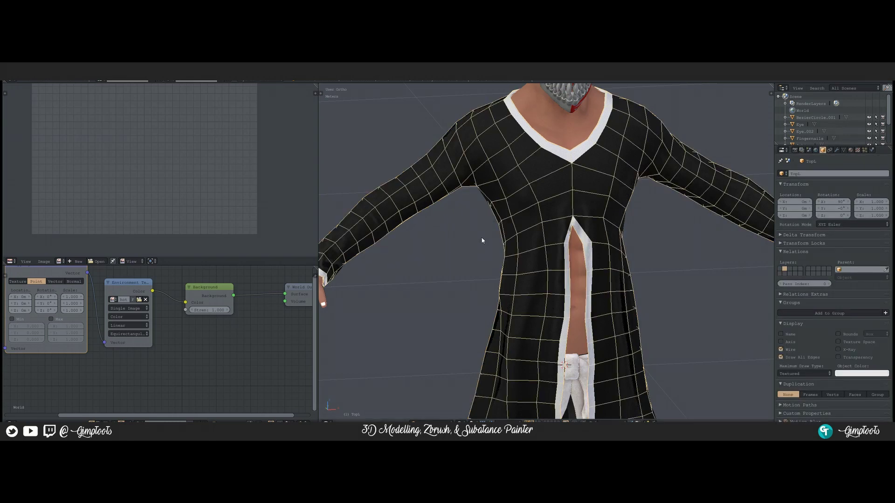
scroll(481, 242, down, 5)
mouse_move(491, 236)
middle_down()
mouse_move(496, 259)
mouse_move(448, 243)
mouse_move(519, 265)
middle_up()
shift+middle_drag(554, 292, 449, 190)
scroll(541, 173, up, 3)
middle_drag(541, 164, 522, 214)
scroll(530, 204, up, 2)
Disable the robe's Wire and Draw All Edges display options and view the whole character from the front.
click(780, 350)
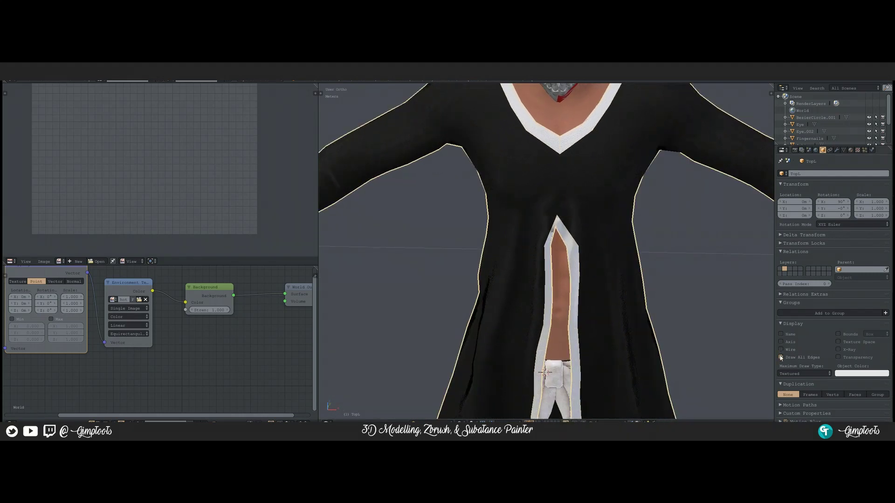
click(780, 357)
scroll(494, 245, down, 2)
scroll(523, 284, down, 3)
middle_drag(521, 281, 527, 269)
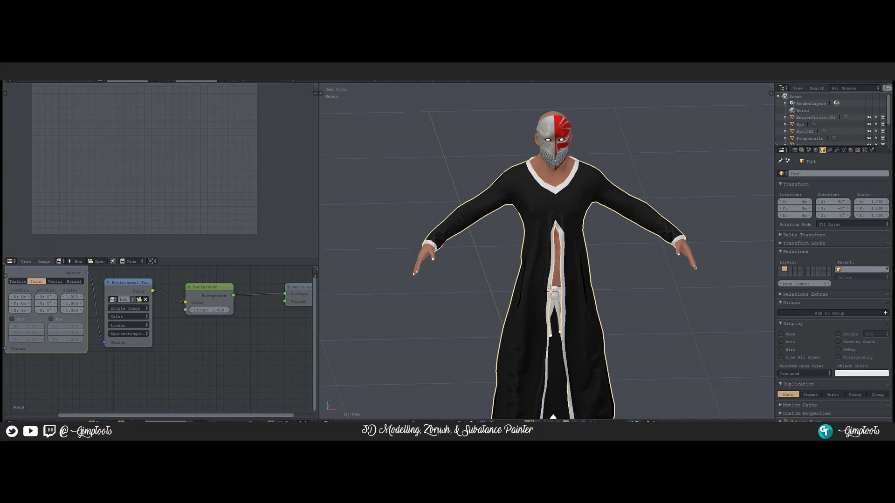
Switch to the browser, look over the YouTube page of the "Marvelous Designer to Maya Workflow Tutorial", and return to Blender.
drag(1, 148, 439, 63)
scroll(261, 405, down, 3)
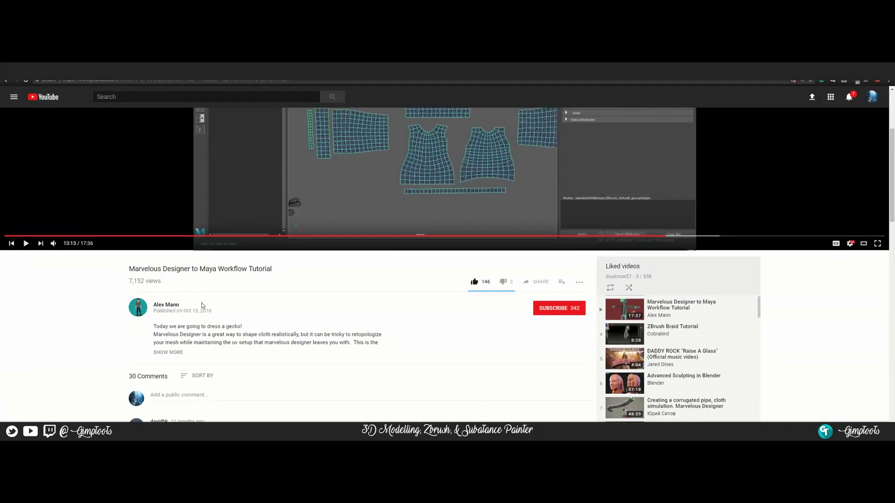
scroll(295, 285, up, 3)
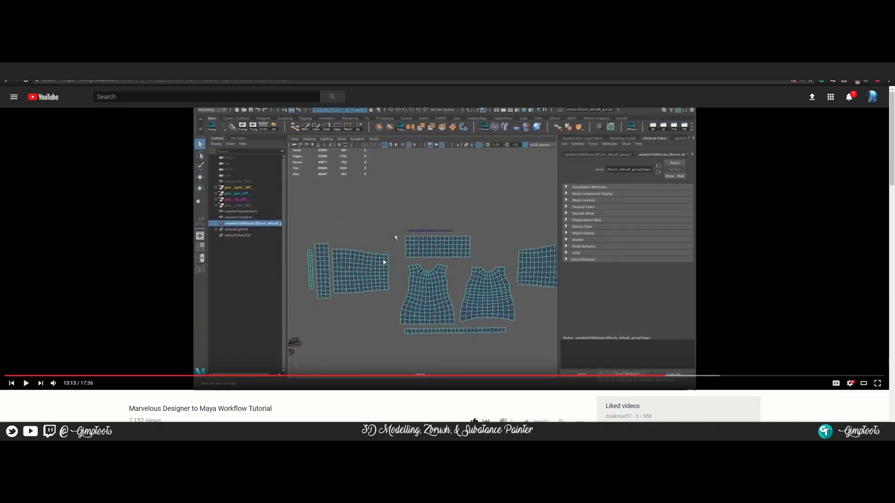
scroll(383, 262, down, 5)
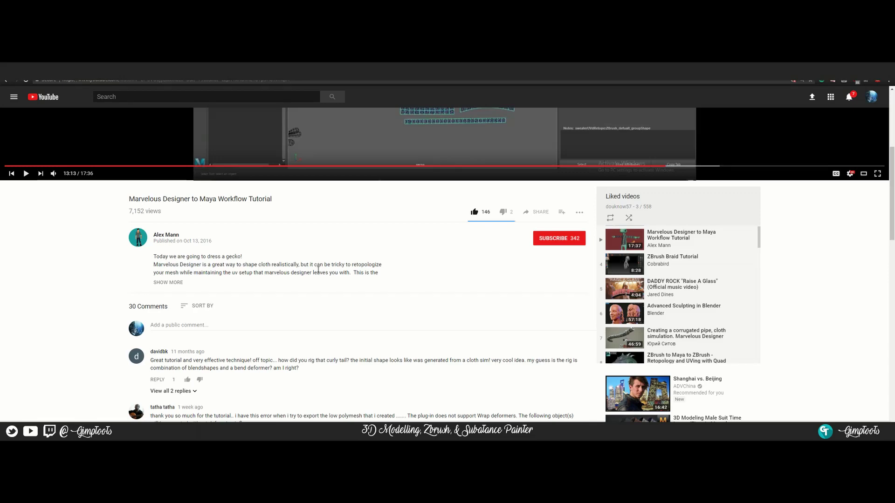
scroll(311, 264, up, 5)
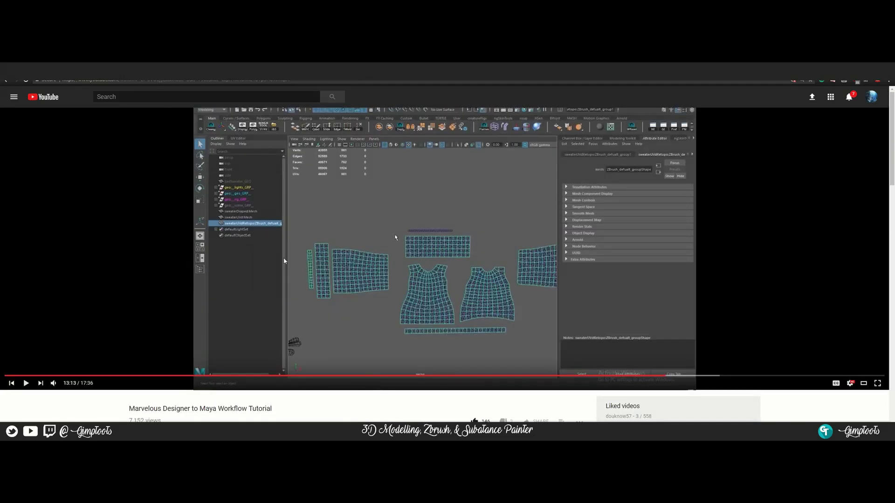
scroll(212, 312, down, 2)
scroll(212, 313, up, 2)
drag(43, 72, 0, 88)
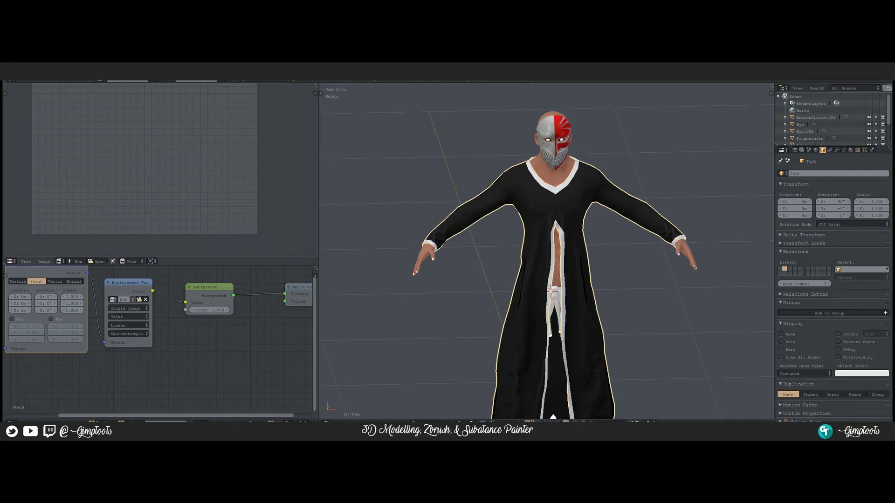